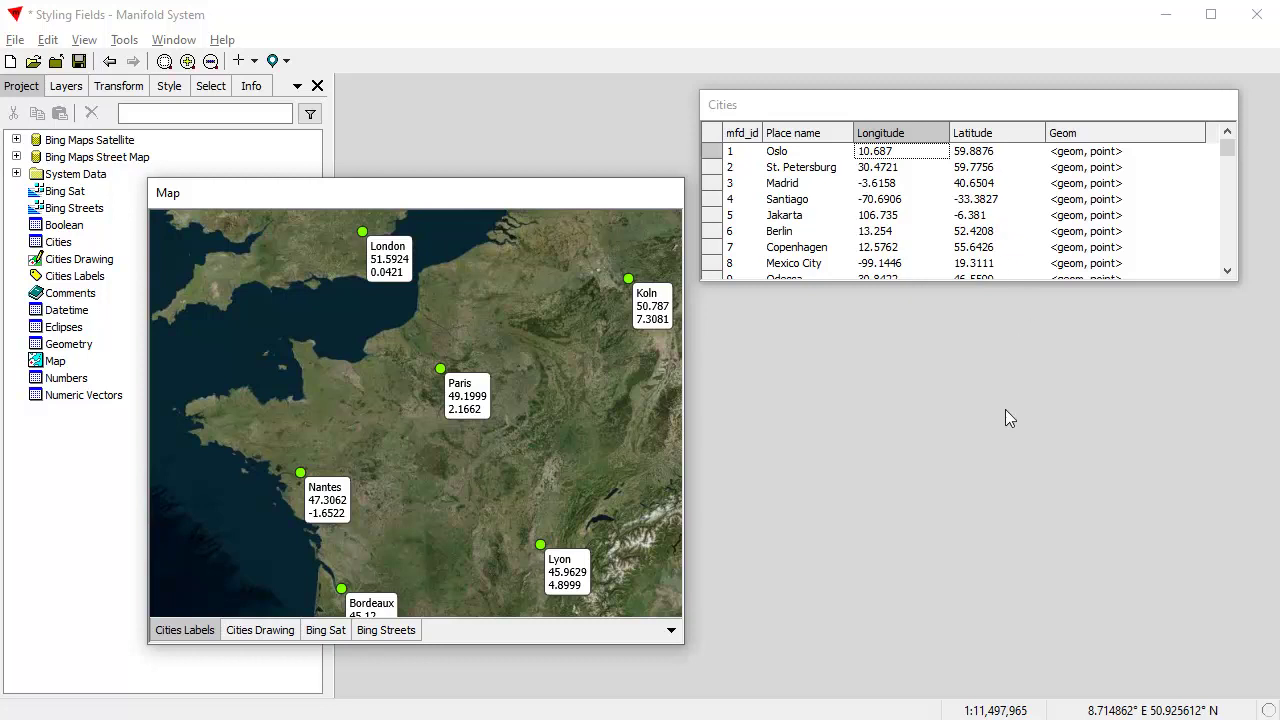
- Show the style settings of the map's Cities Labels layer to examine which Cities table fields the labels use
click(948, 112)
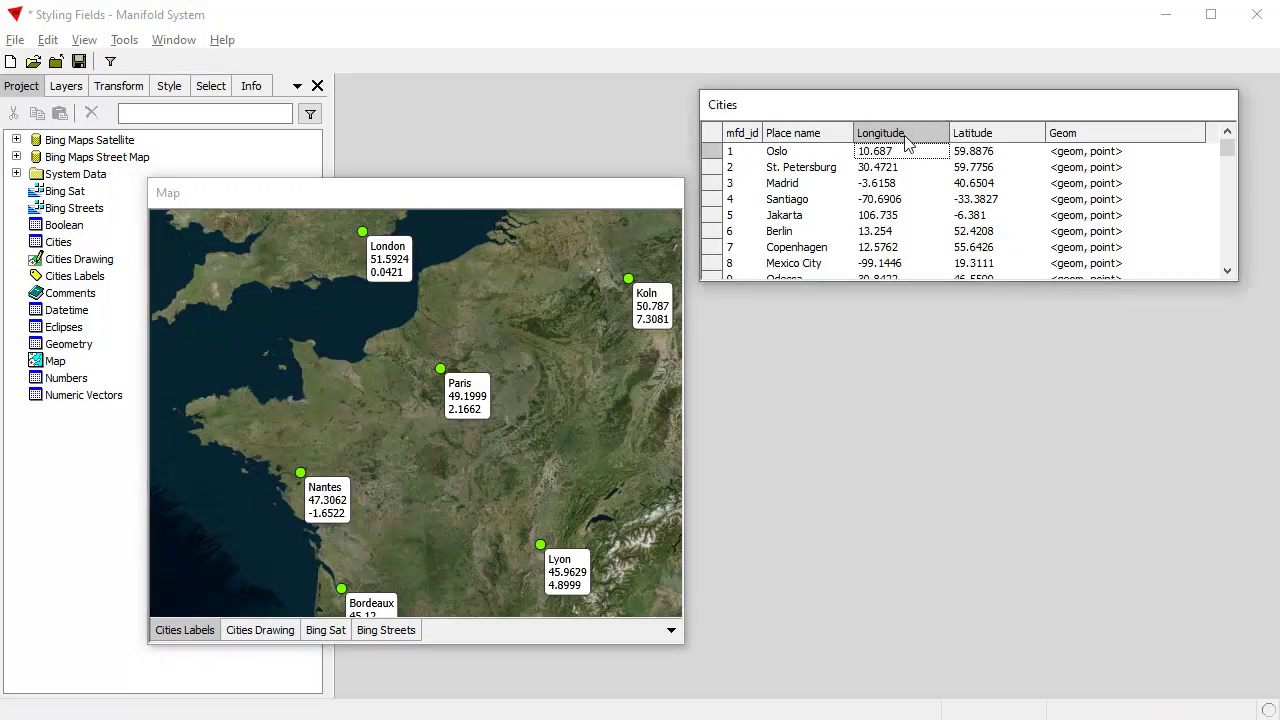
click(541, 193)
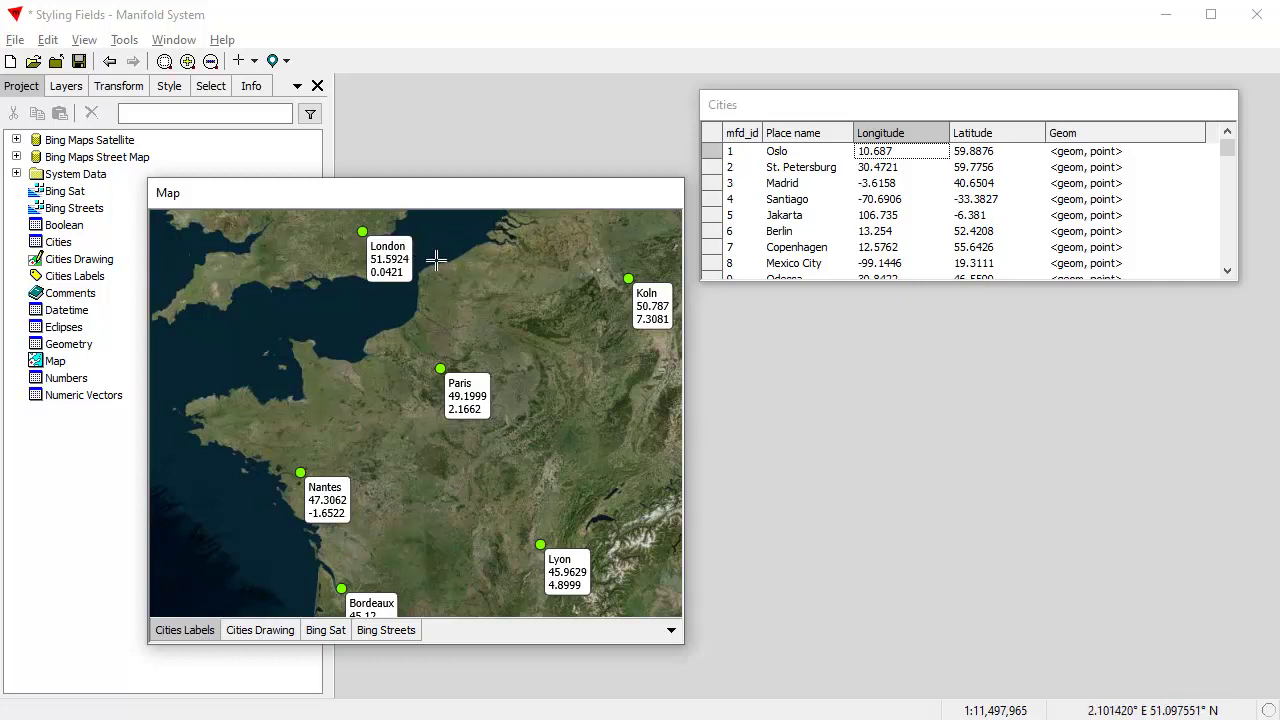
click(168, 88)
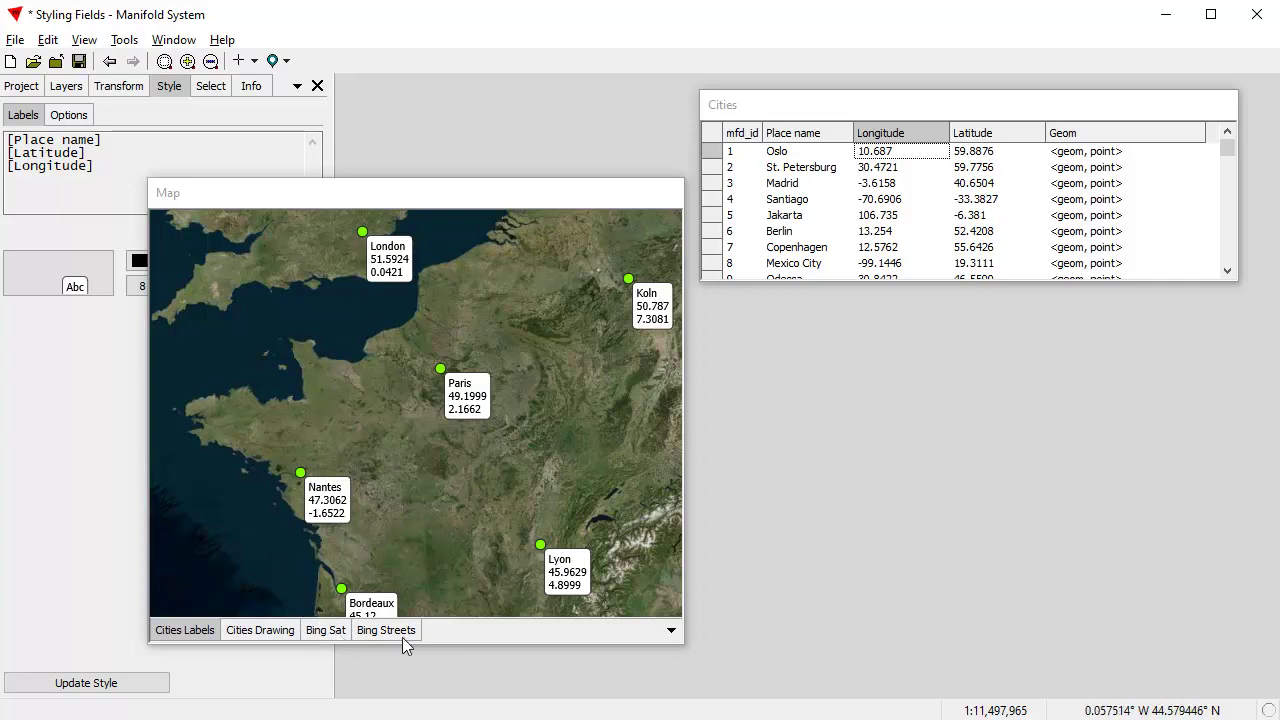
click(461, 198)
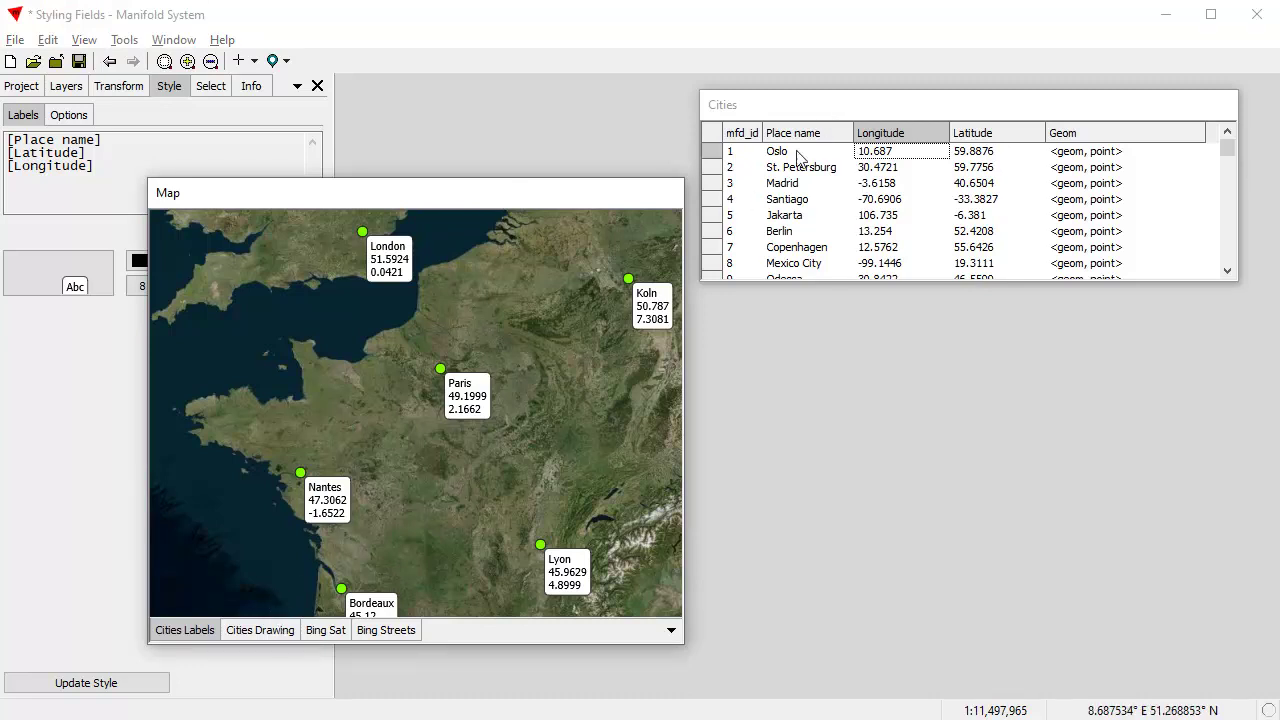
- Style the Longitude field of the Cities table with the am format, showing degrees and decimal minutes
click(823, 108)
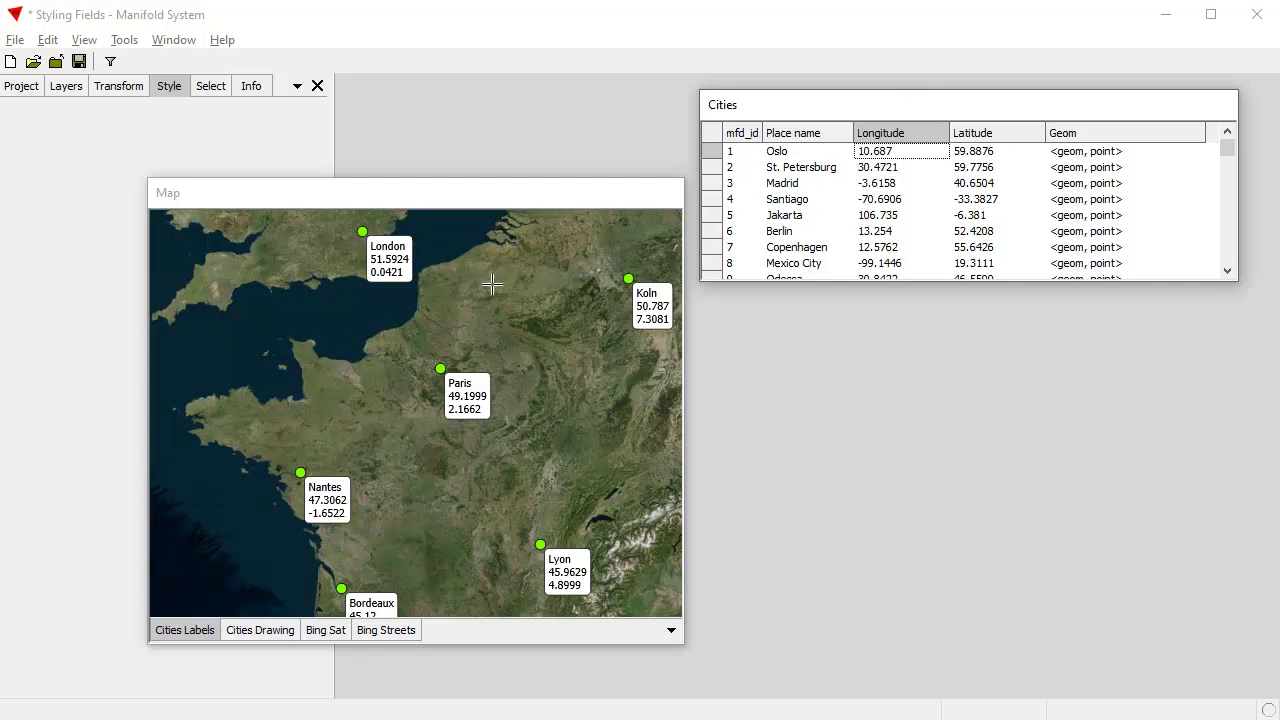
right_click(913, 137)
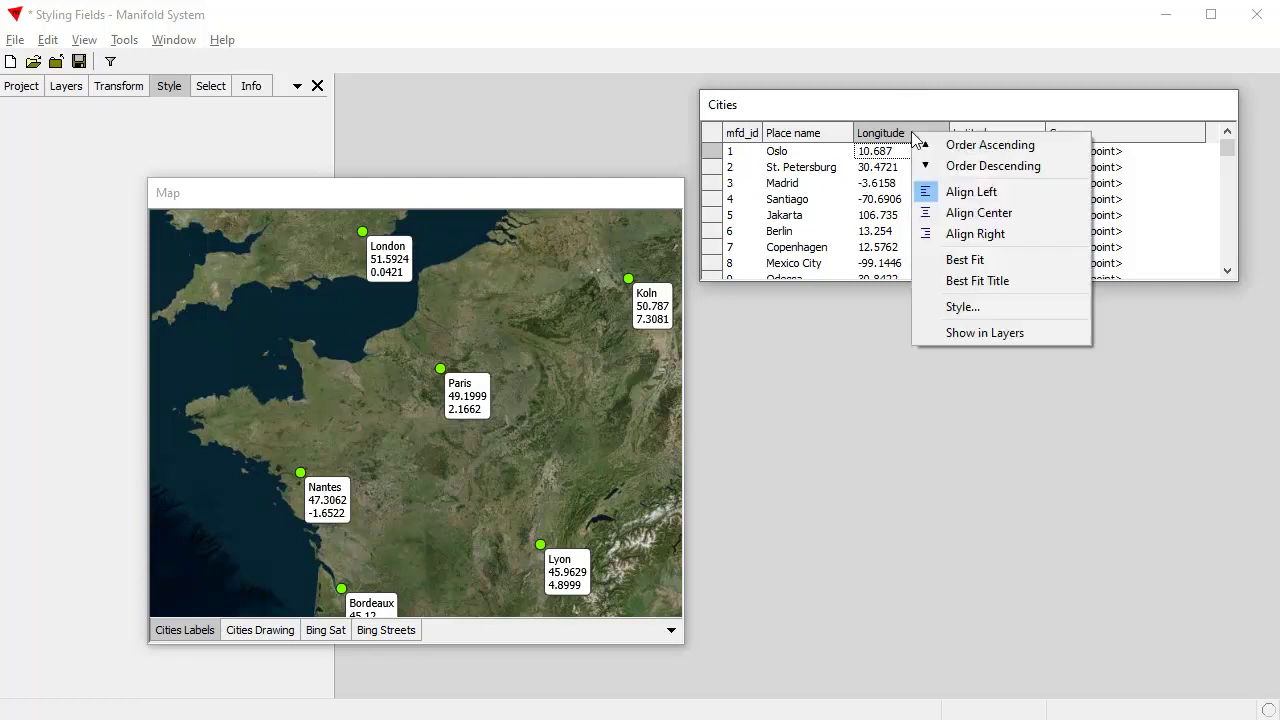
click(955, 307)
drag(946, 9, 898, 287)
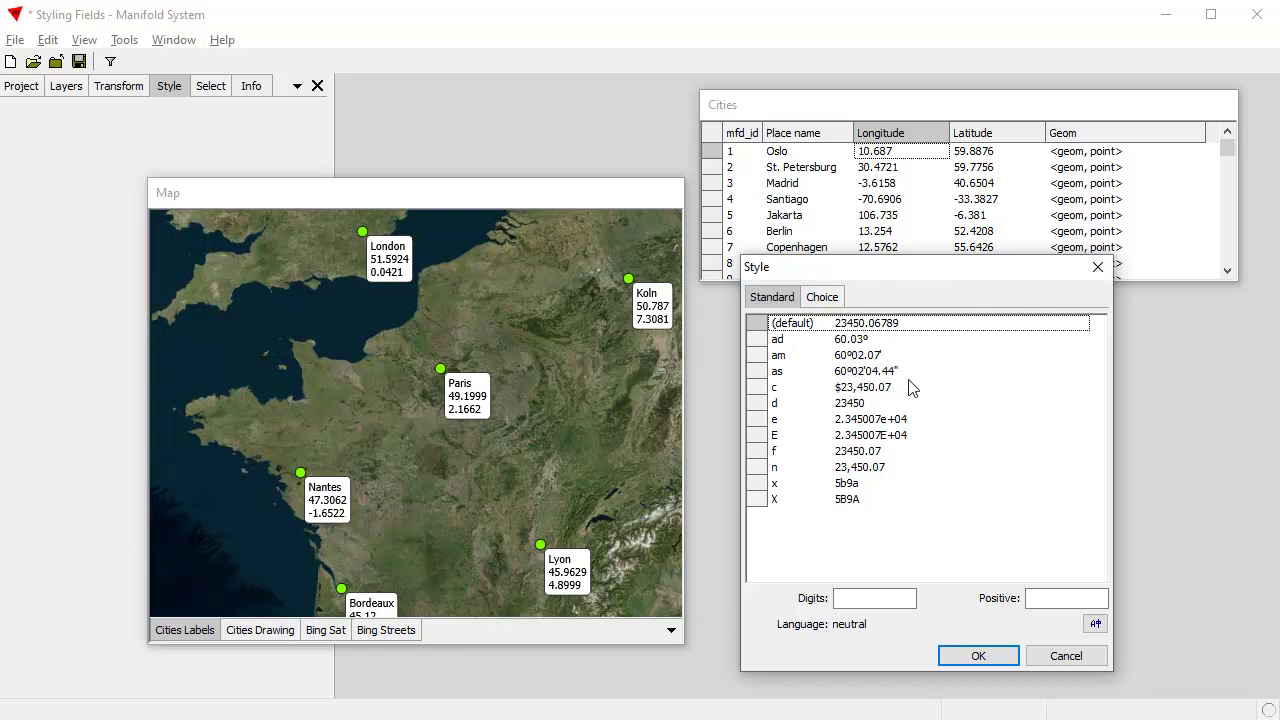
click(820, 361)
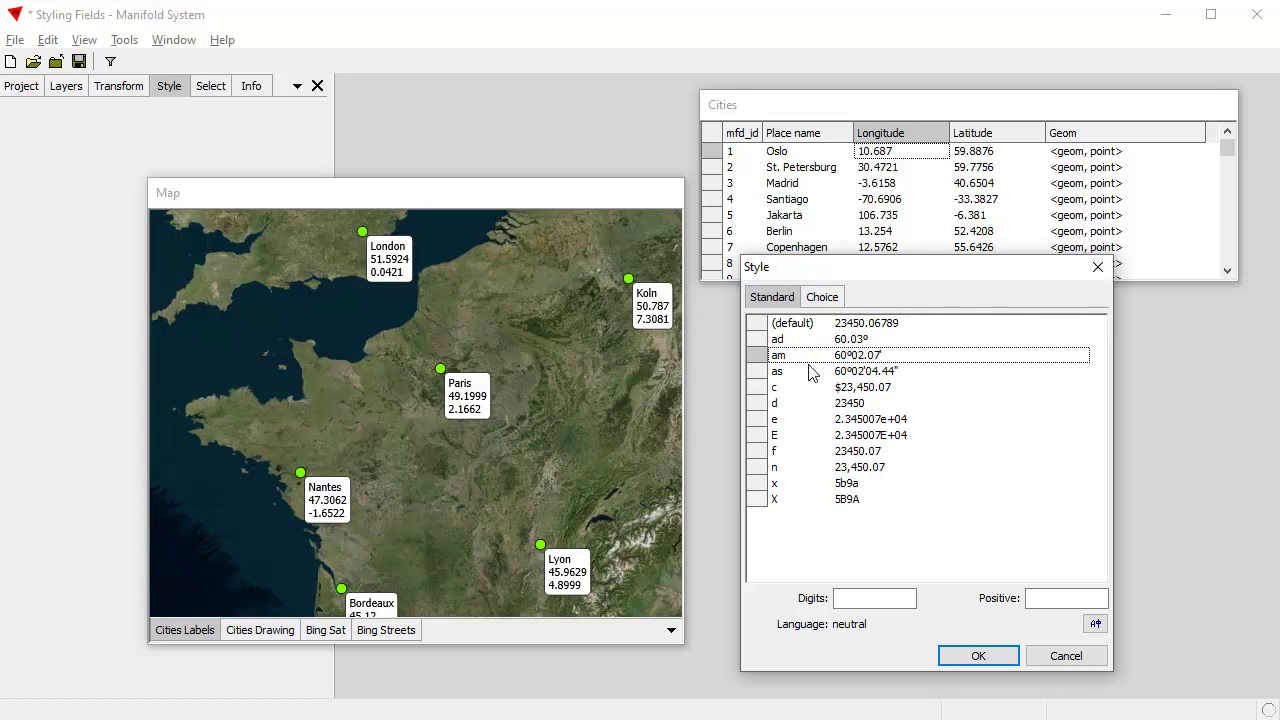
click(980, 655)
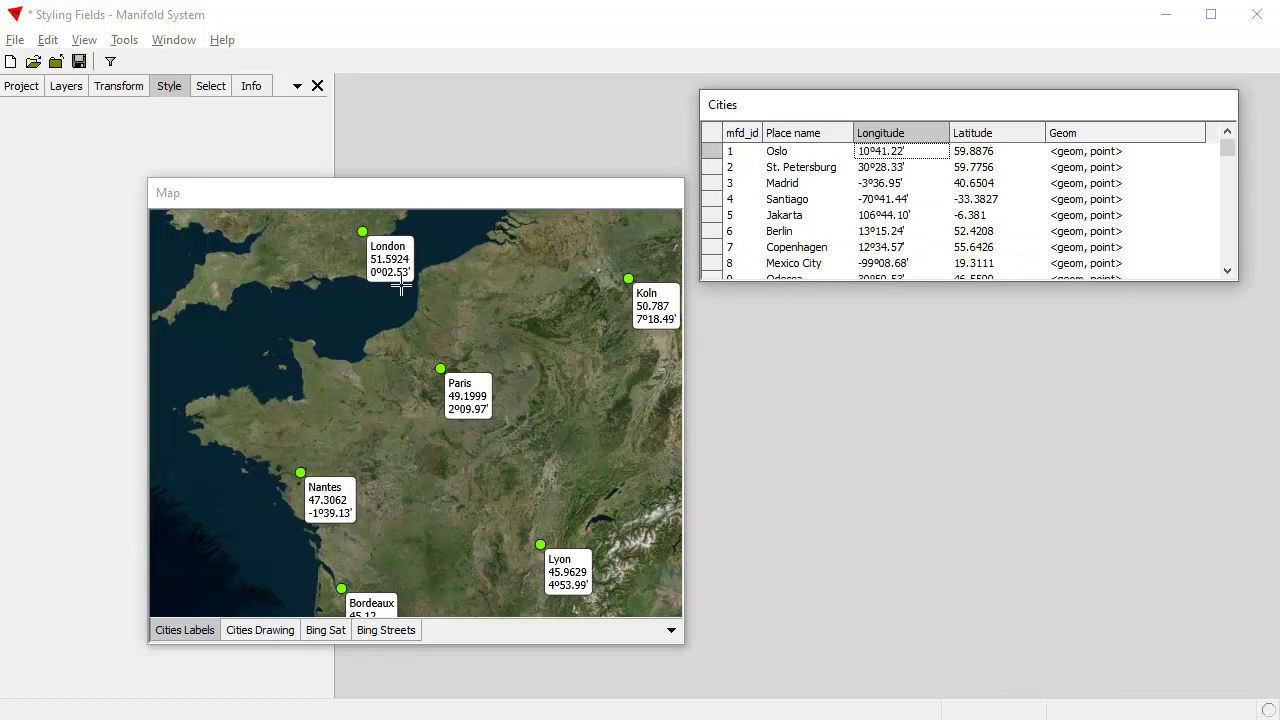
- Style the Latitude field of the Cities table with the am format, showing degrees and decimal minutes
right_click(1006, 144)
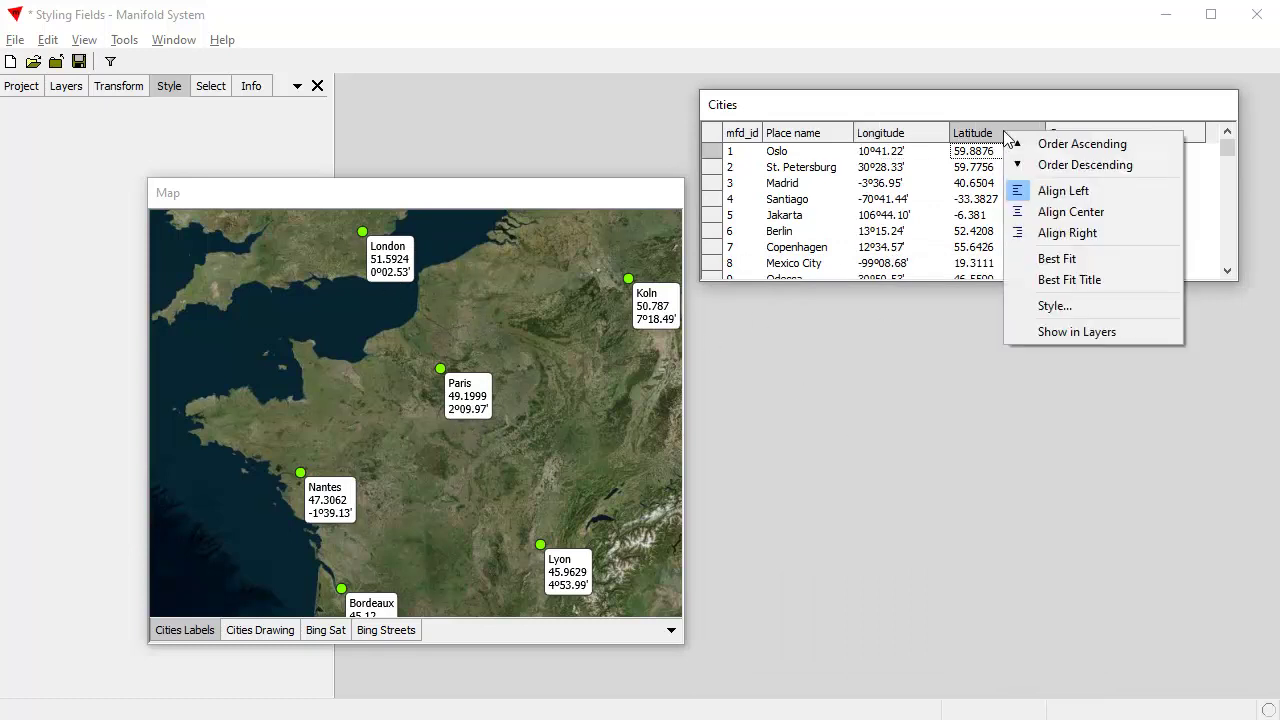
click(1040, 306)
drag(980, 5, 990, 231)
click(918, 310)
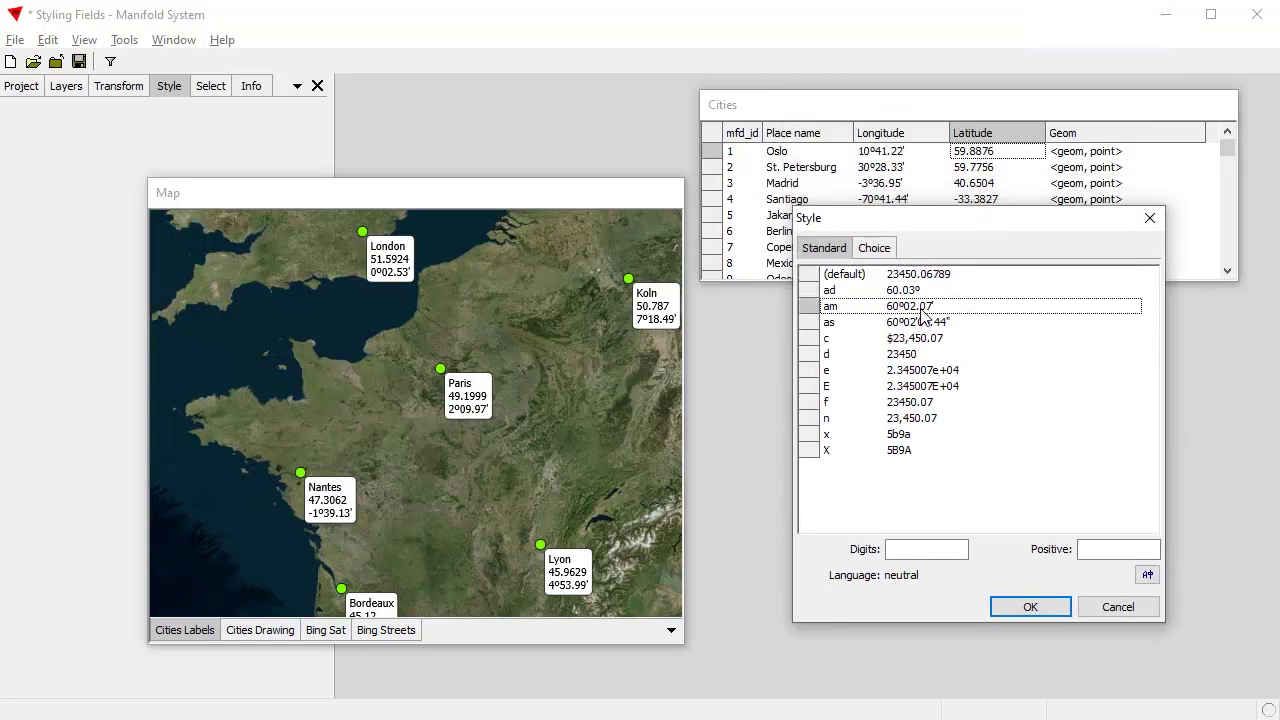
click(1029, 607)
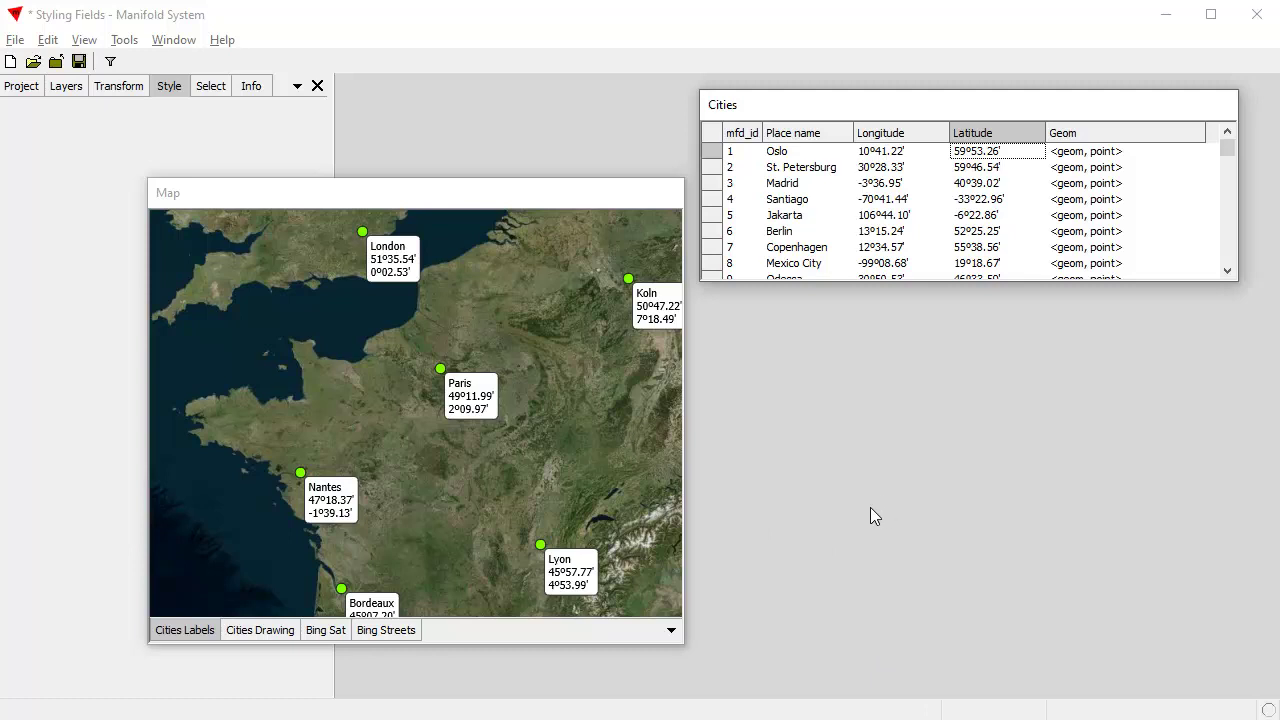
- Open the Longitude field's style settings and search the full language list for Germany, leaving the list without choosing a language
right_click(873, 141)
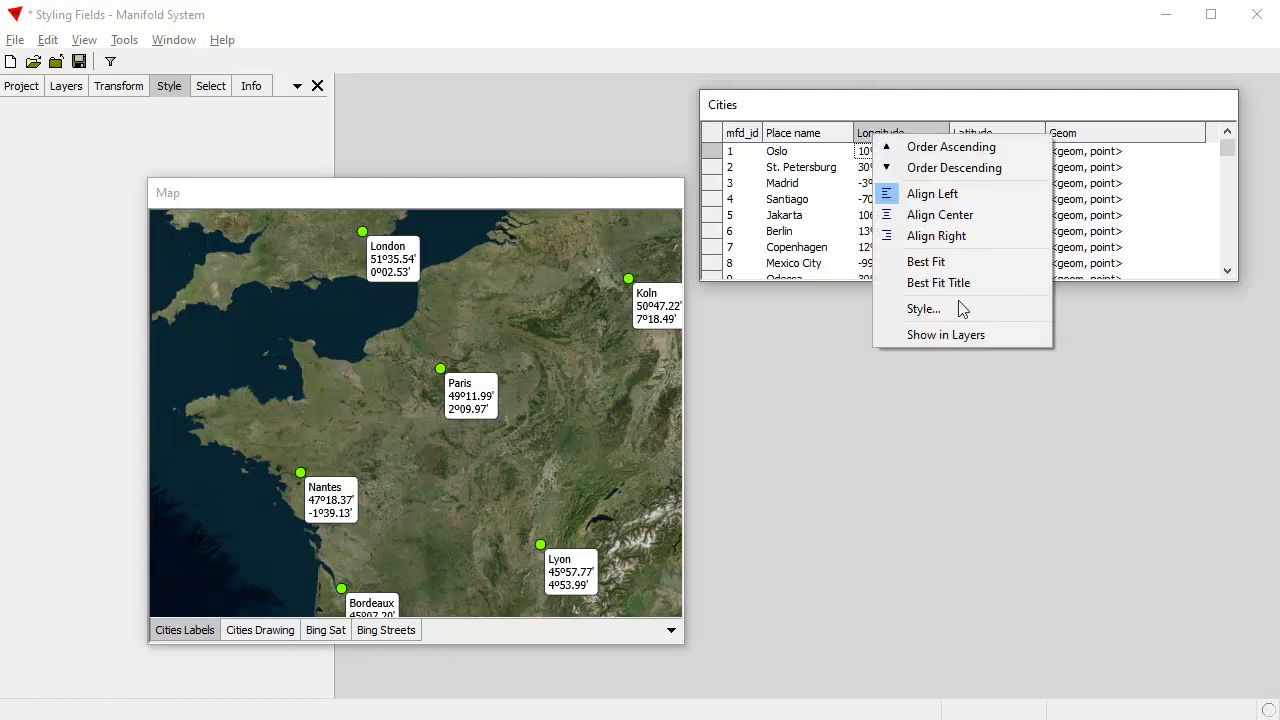
click(920, 309)
drag(923, 20, 870, 258)
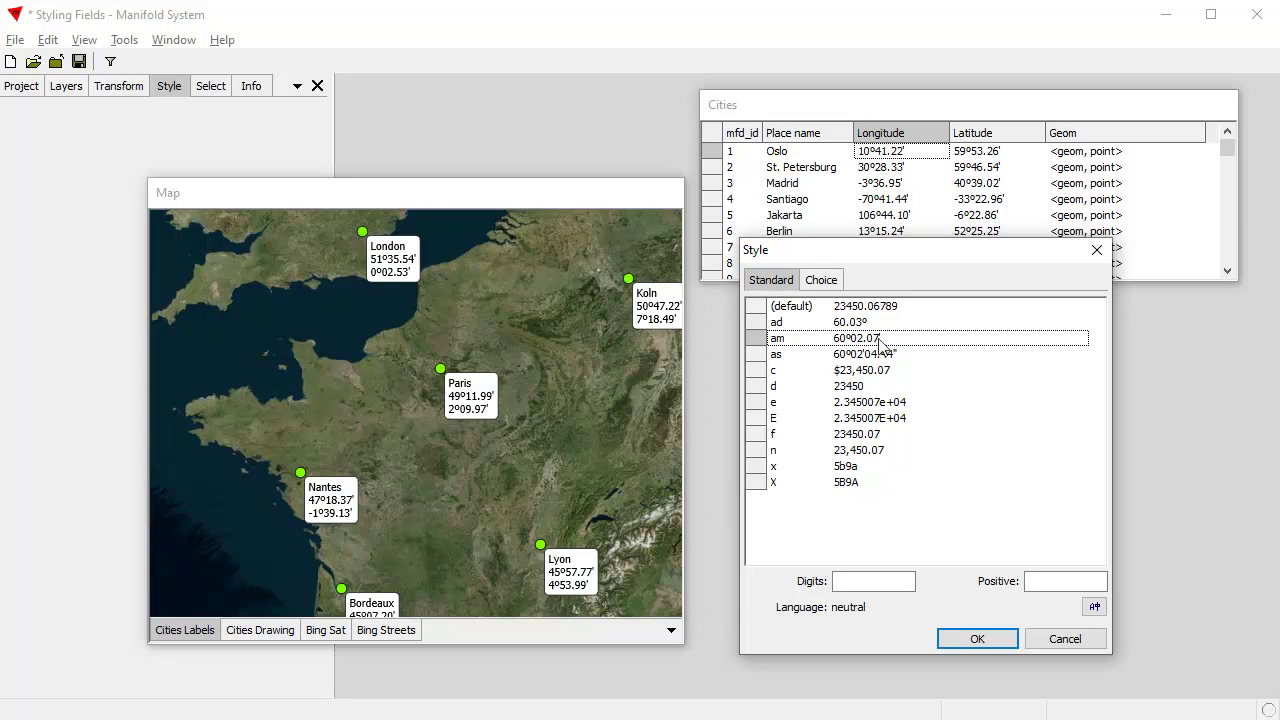
click(1094, 606)
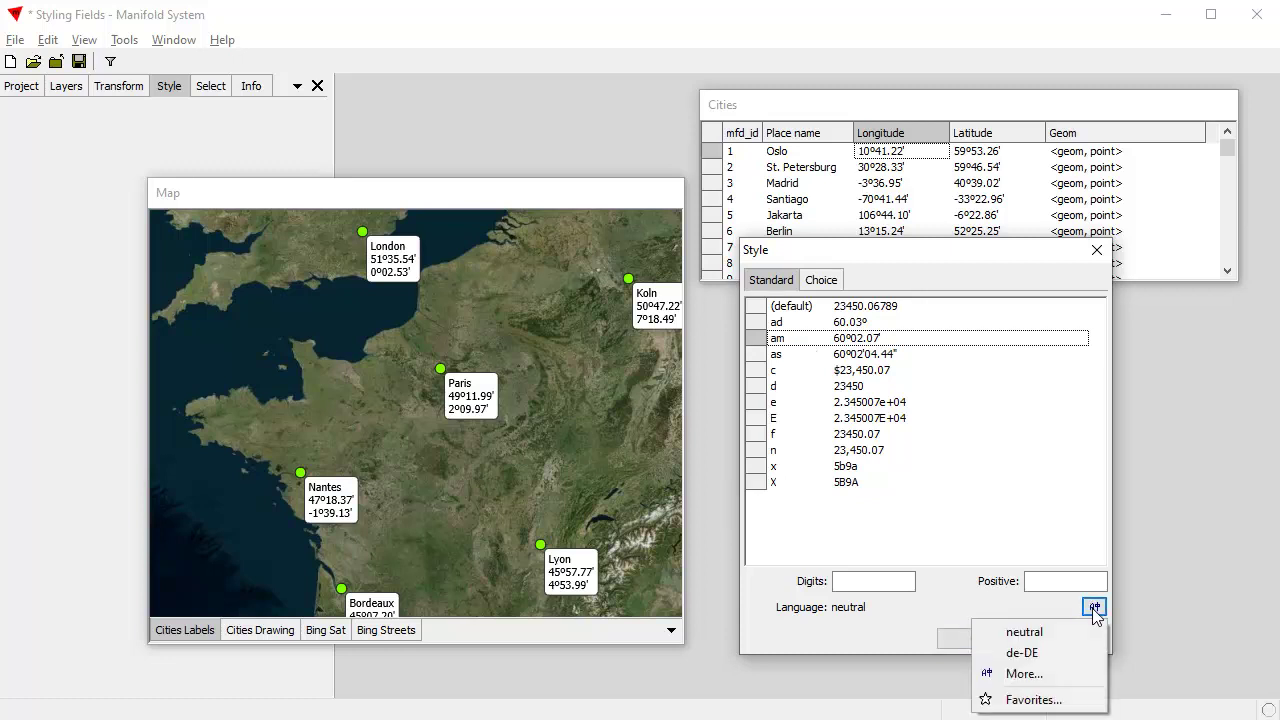
click(1048, 673)
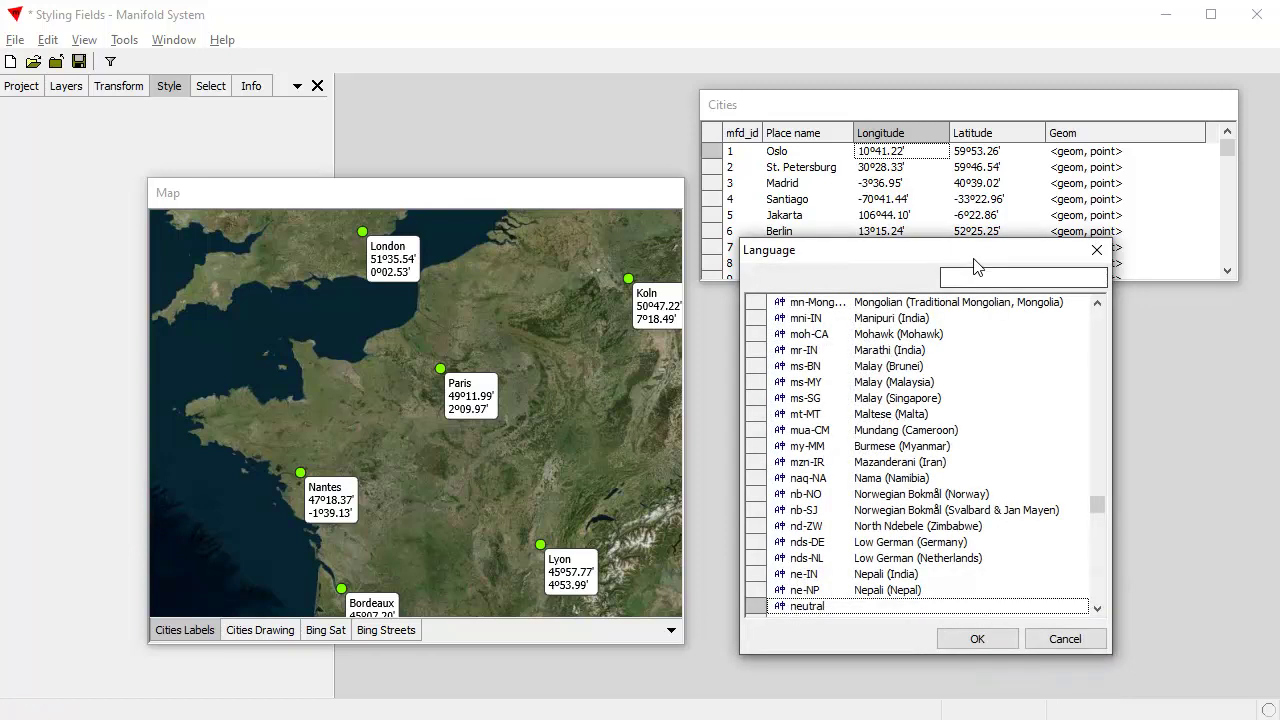
click(1066, 271)
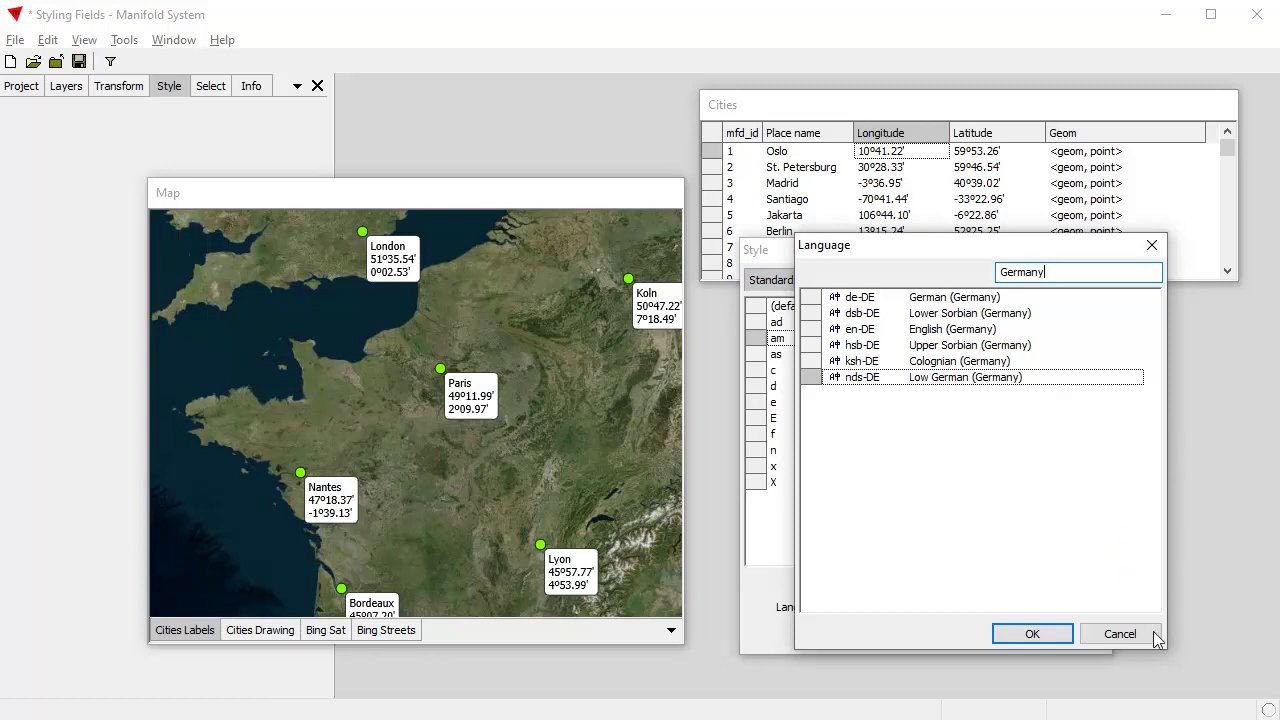
click(1114, 638)
- Set the language of the Longitude field's style to de-DE and apply it
click(1094, 607)
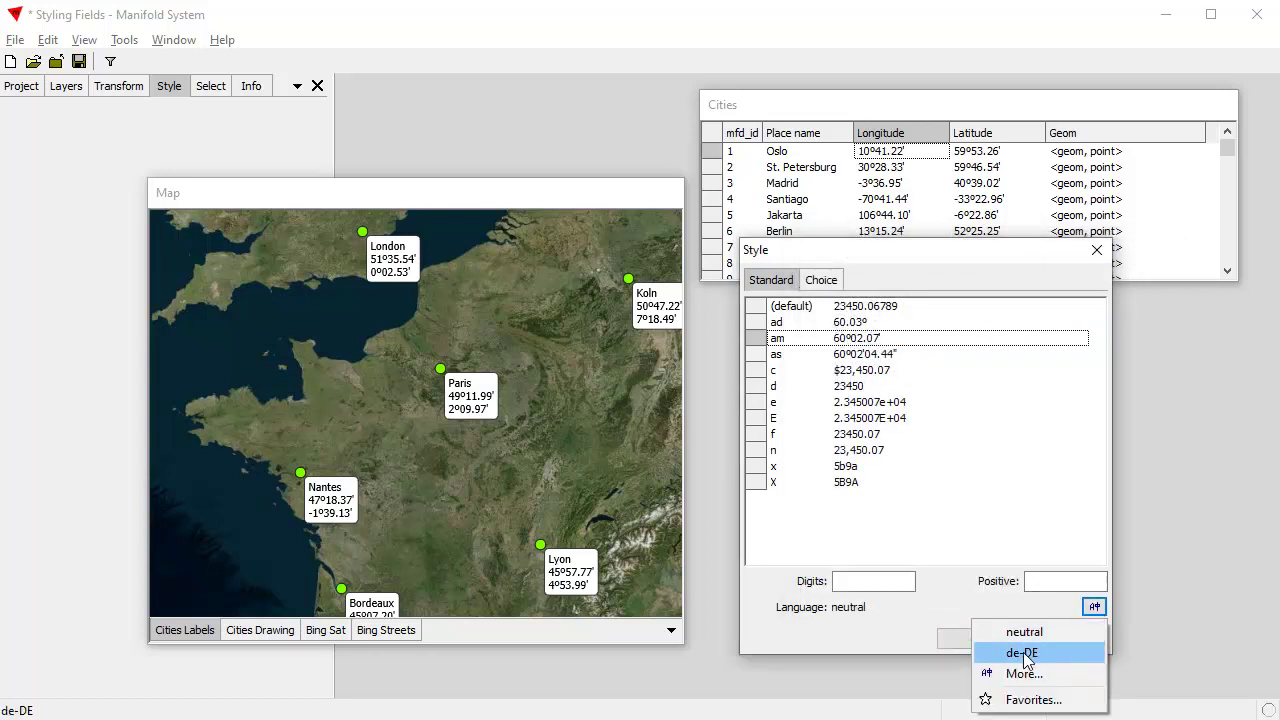
click(1022, 652)
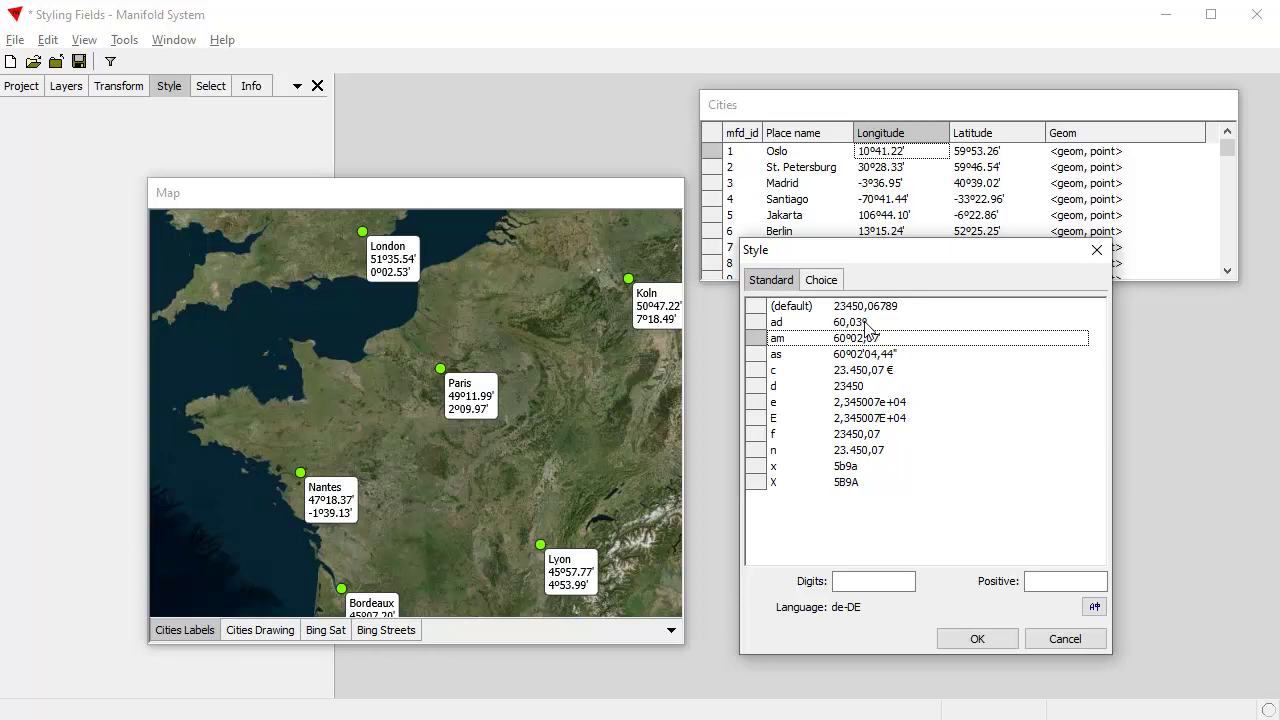
click(978, 640)
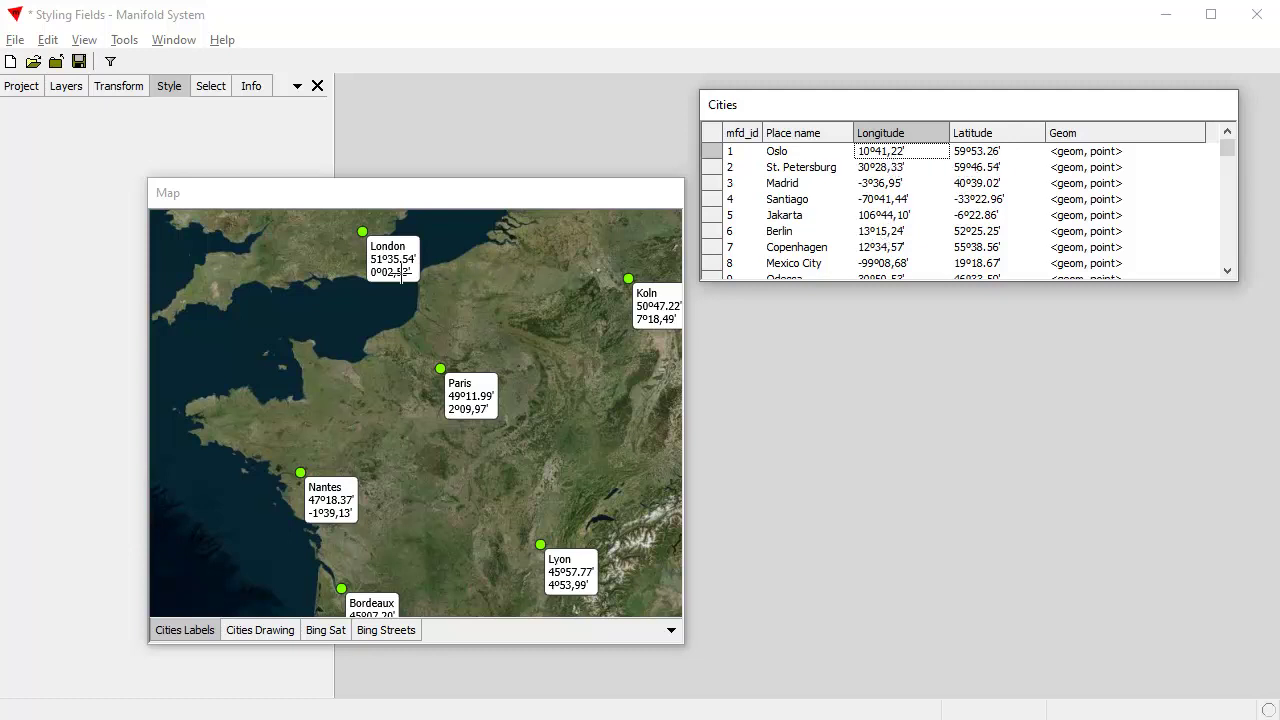
- Set the language of the Latitude field's style to de-DE, keeping the am format
right_click(1006, 139)
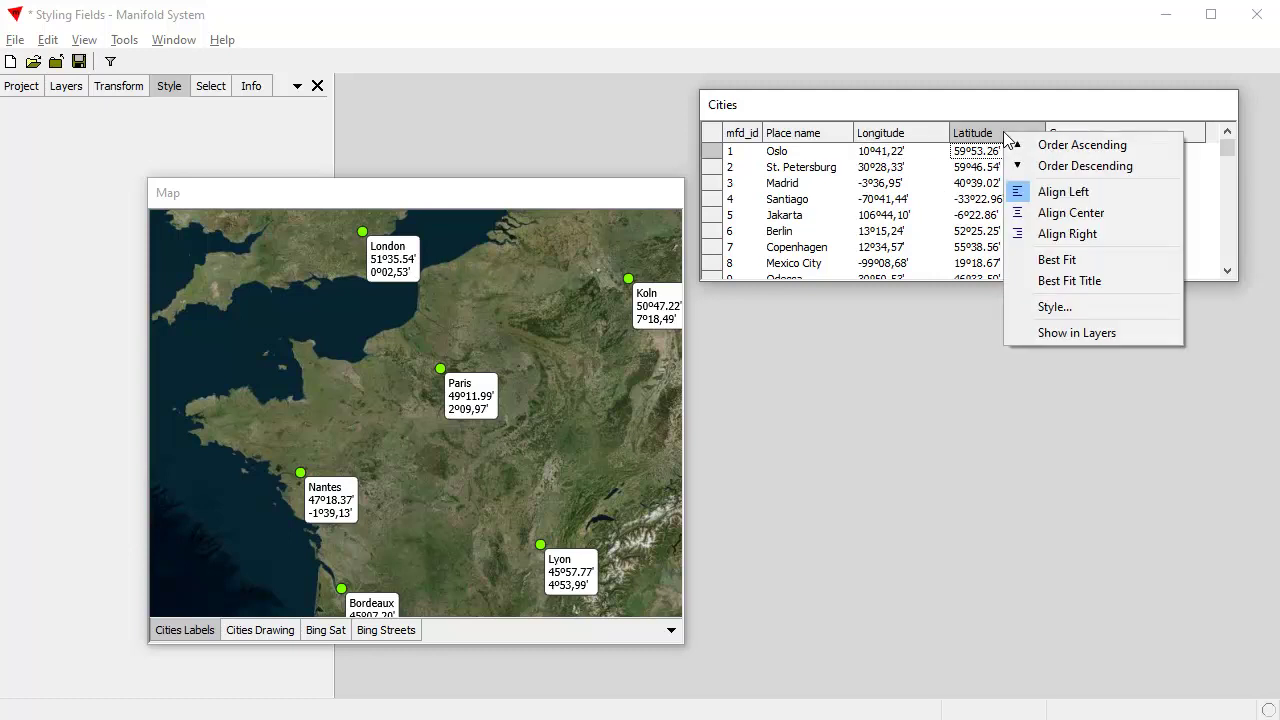
click(1060, 307)
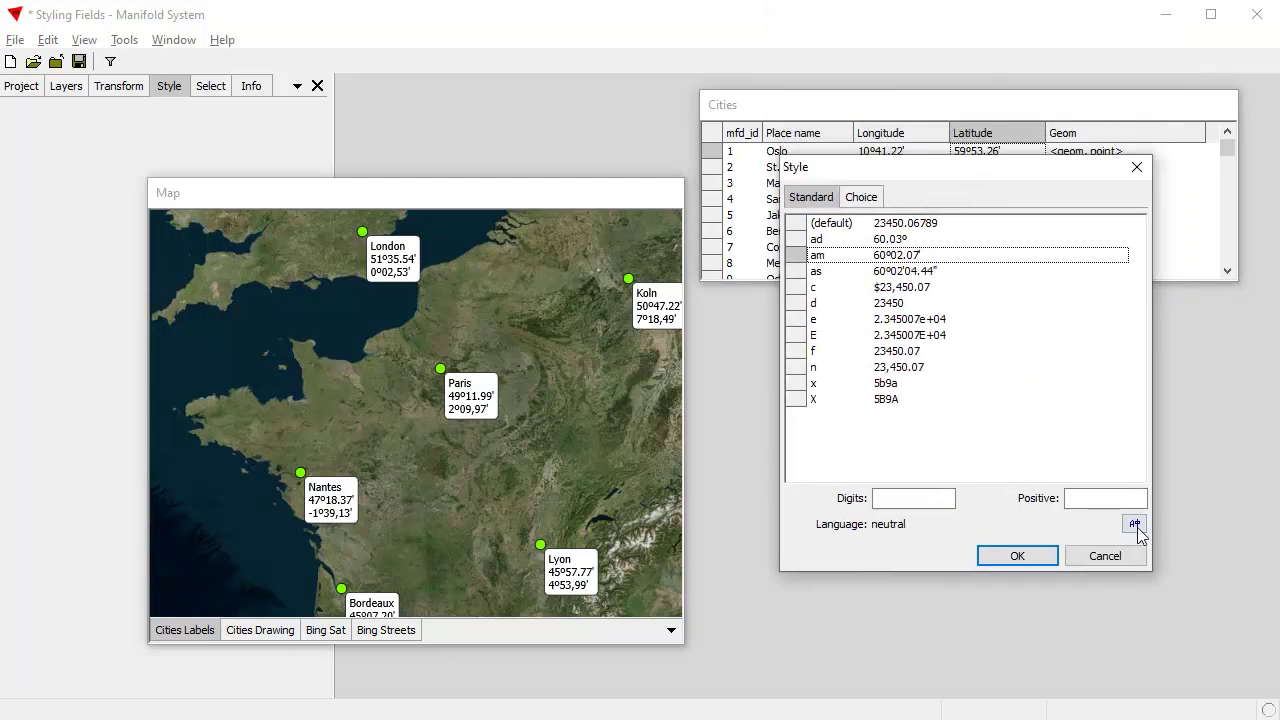
click(1134, 523)
click(1081, 570)
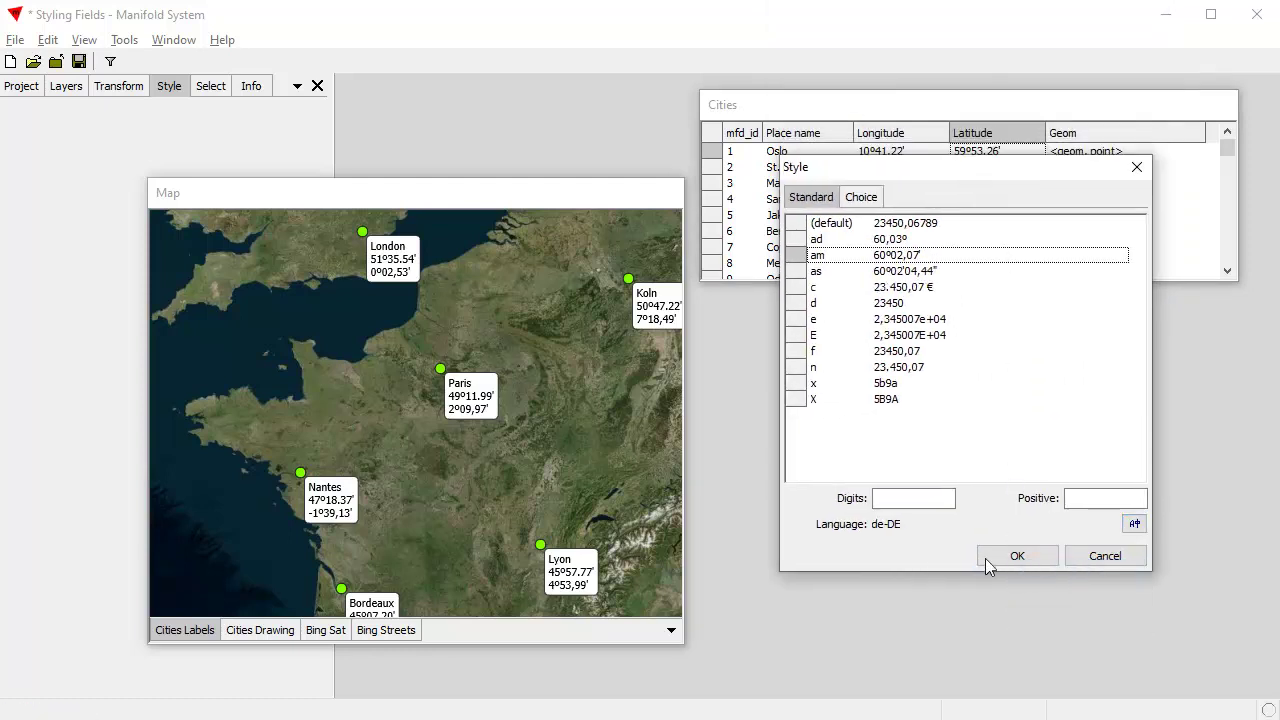
click(1018, 556)
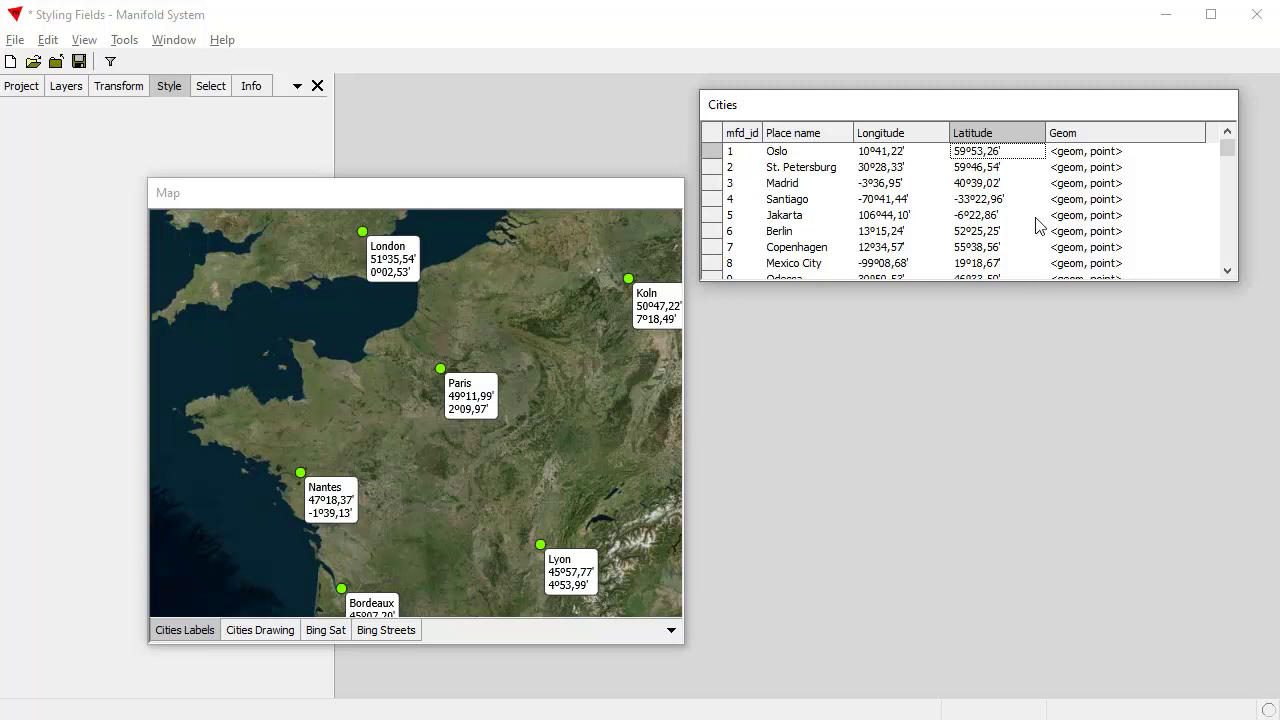
- Change the Longitude field's style to the as format, showing degrees, minutes and seconds
right_click(921, 141)
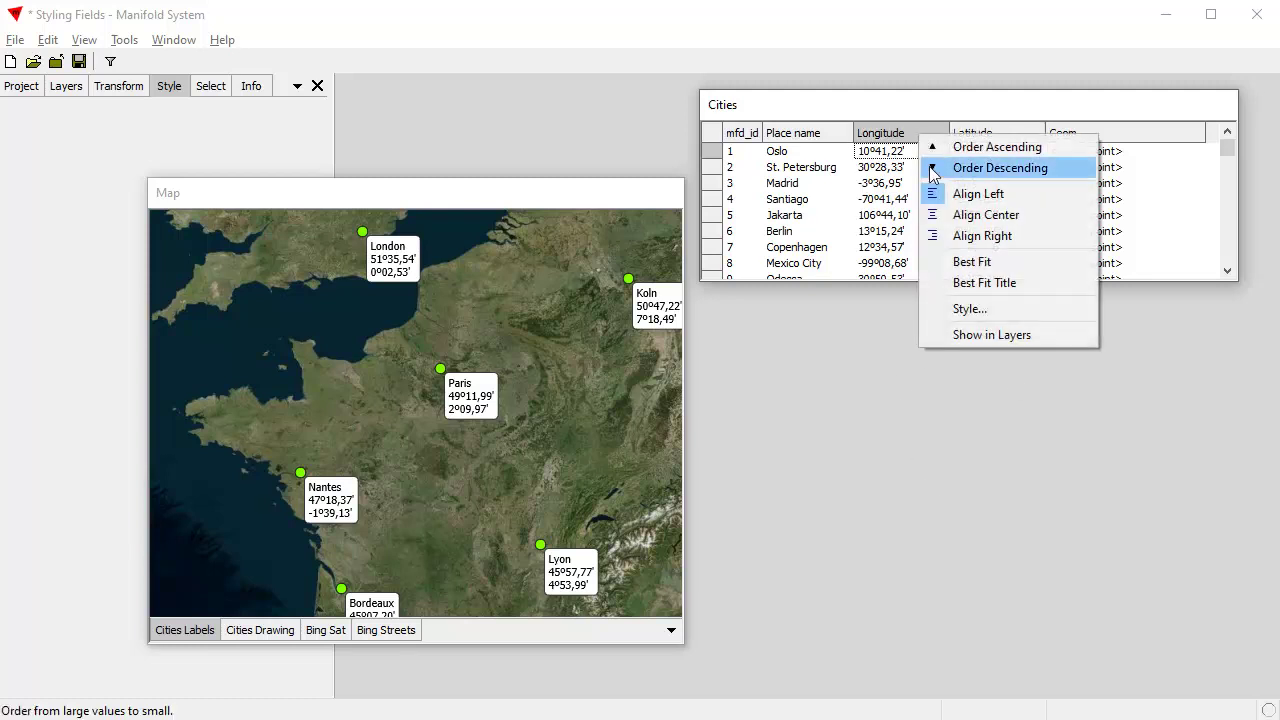
click(992, 307)
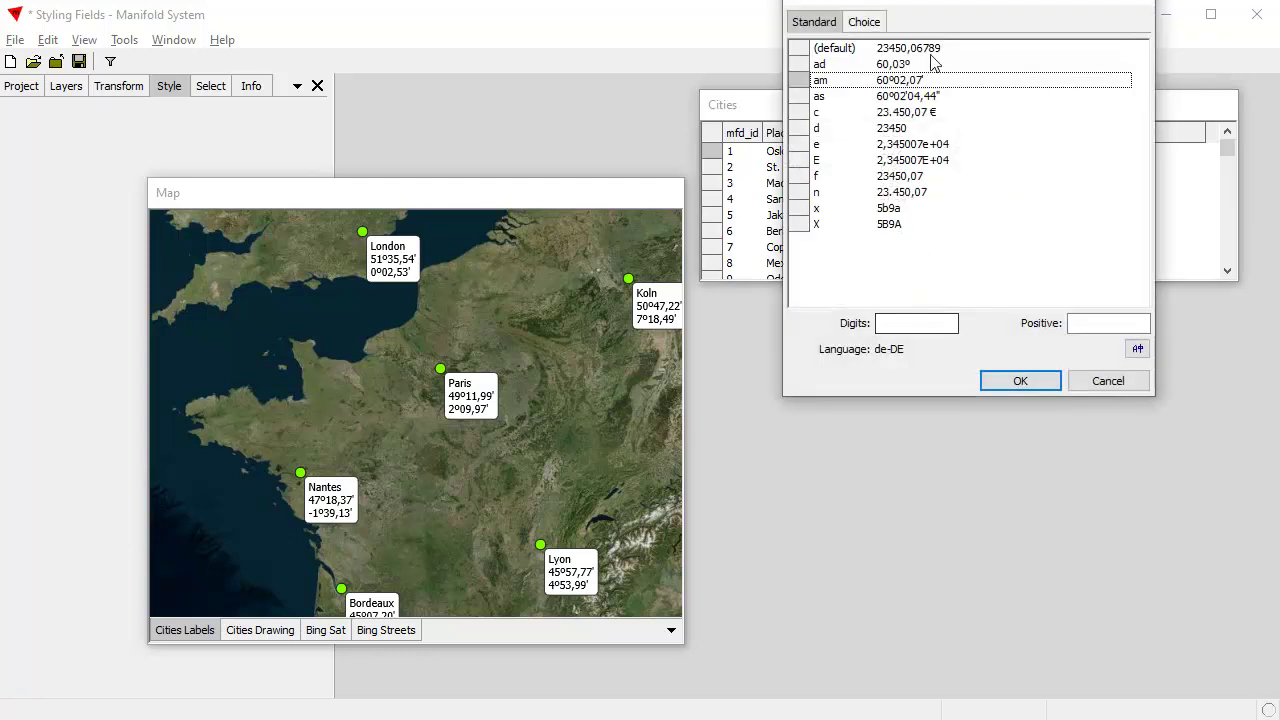
drag(936, 16, 930, 185)
click(905, 277)
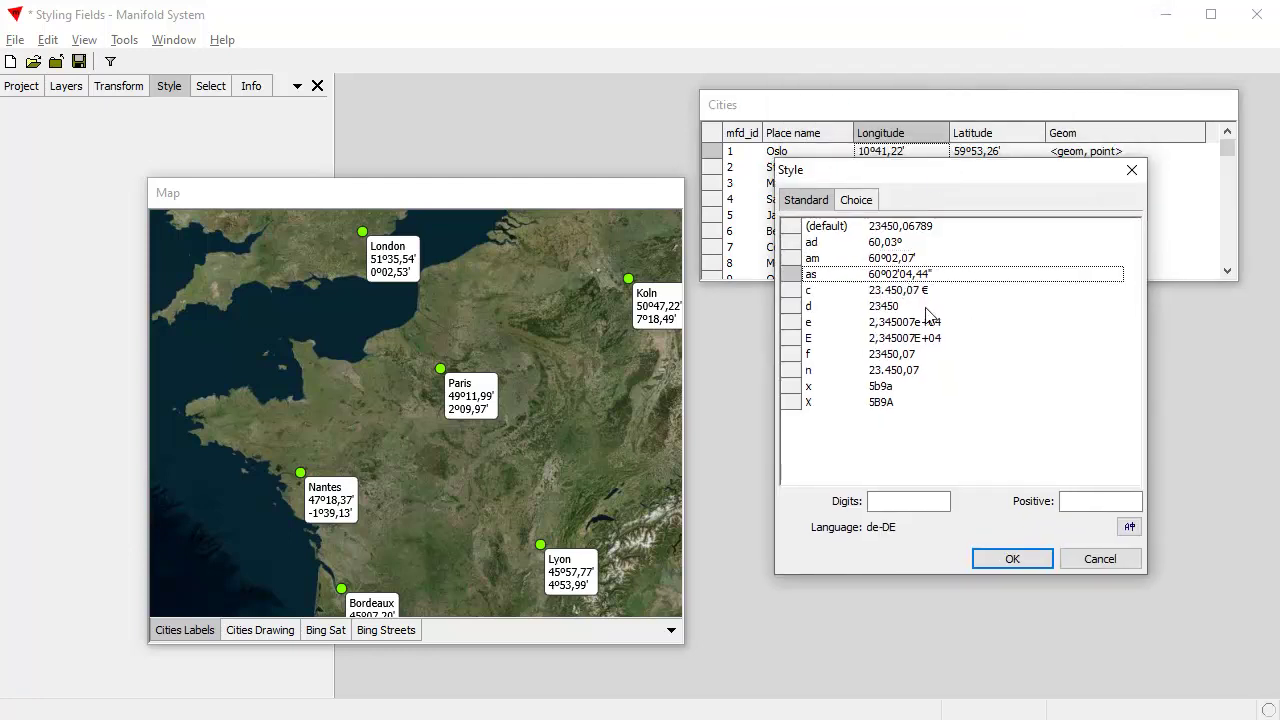
click(1012, 559)
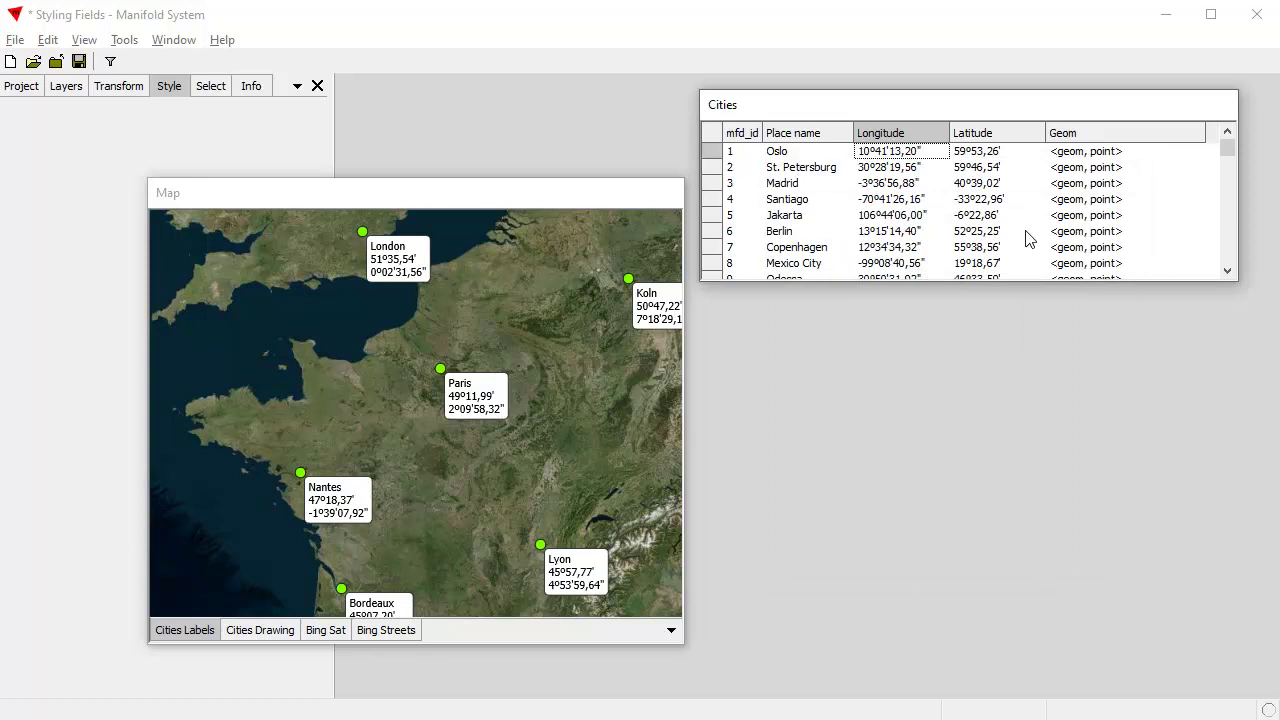
- Change the Latitude field's style to the as format, showing degrees, minutes and seconds
right_click(1010, 133)
click(1084, 304)
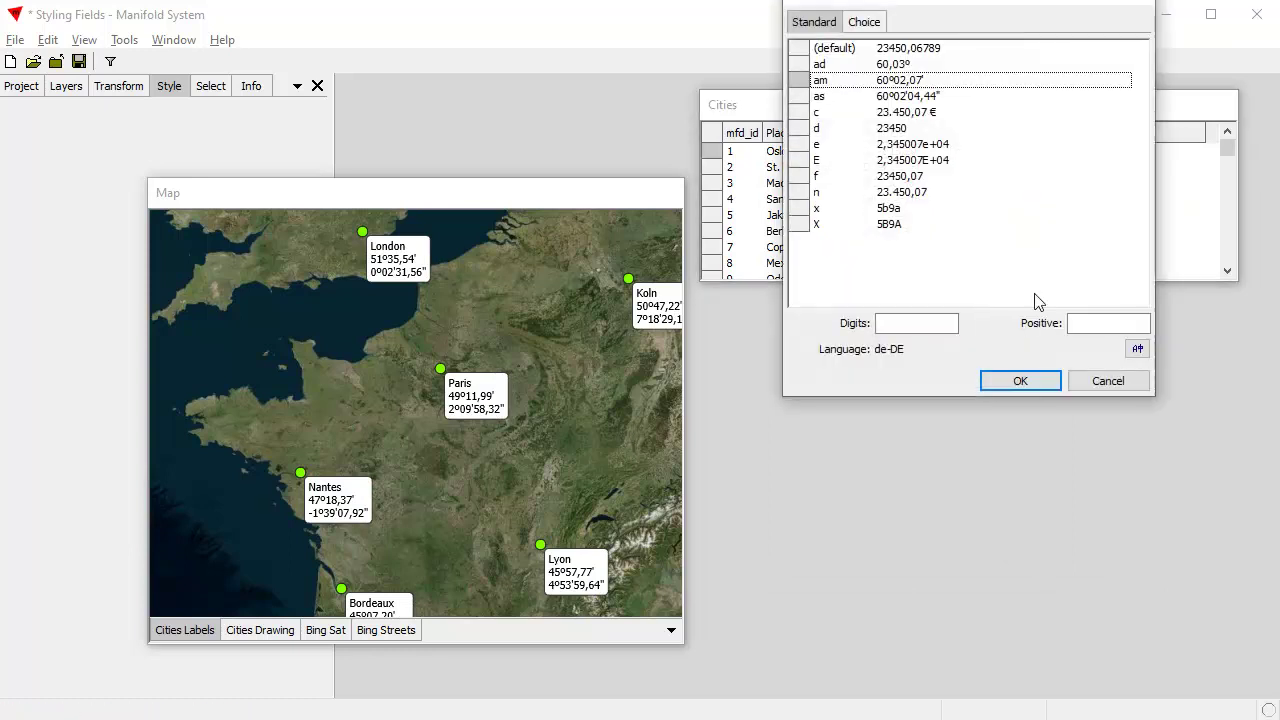
drag(960, 5, 978, 212)
click(938, 302)
click(1036, 585)
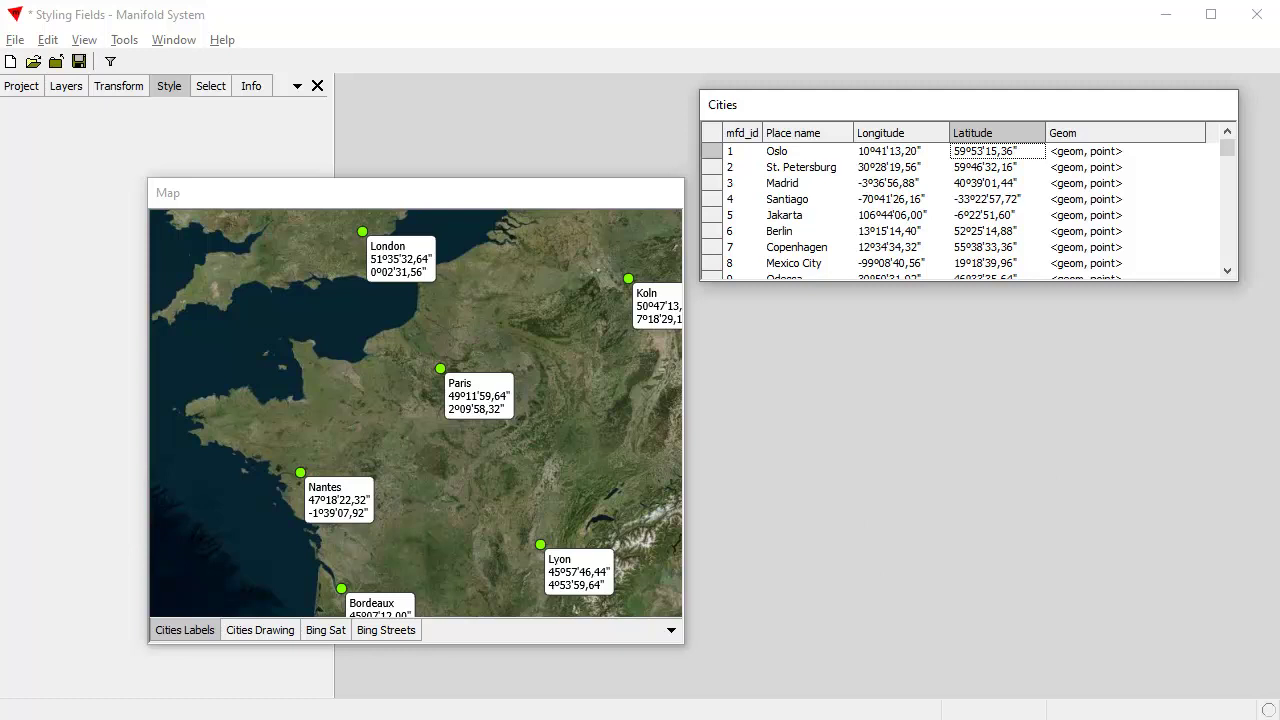
- Bring up the Datetime table and set its Datetime field's style to the D long date format
drag(392, 719, 984, 329)
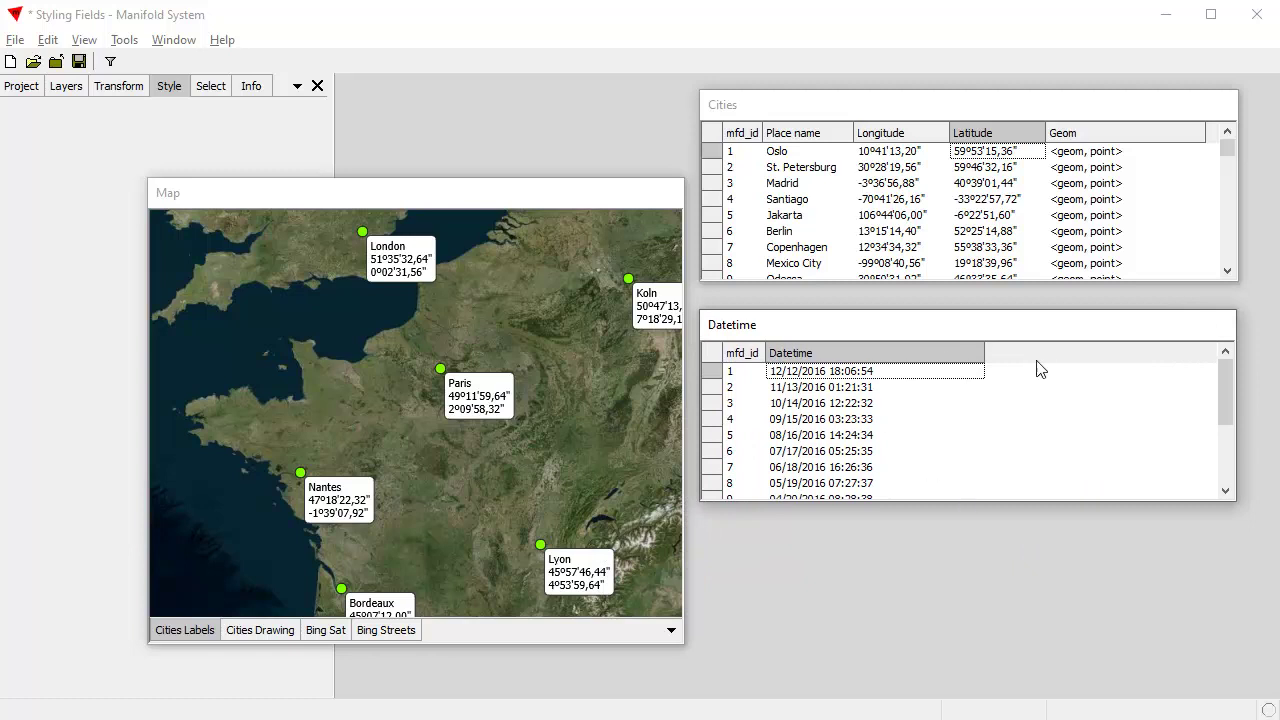
drag(974, 323, 972, 95)
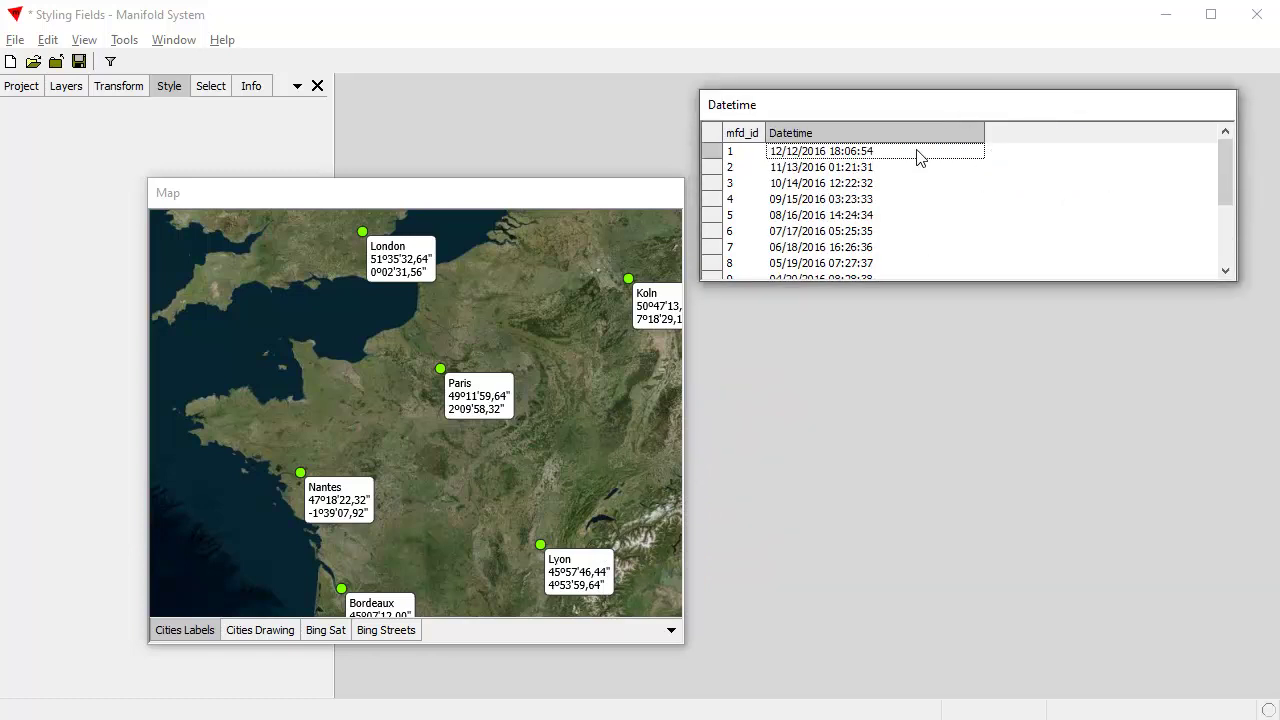
right_click(889, 137)
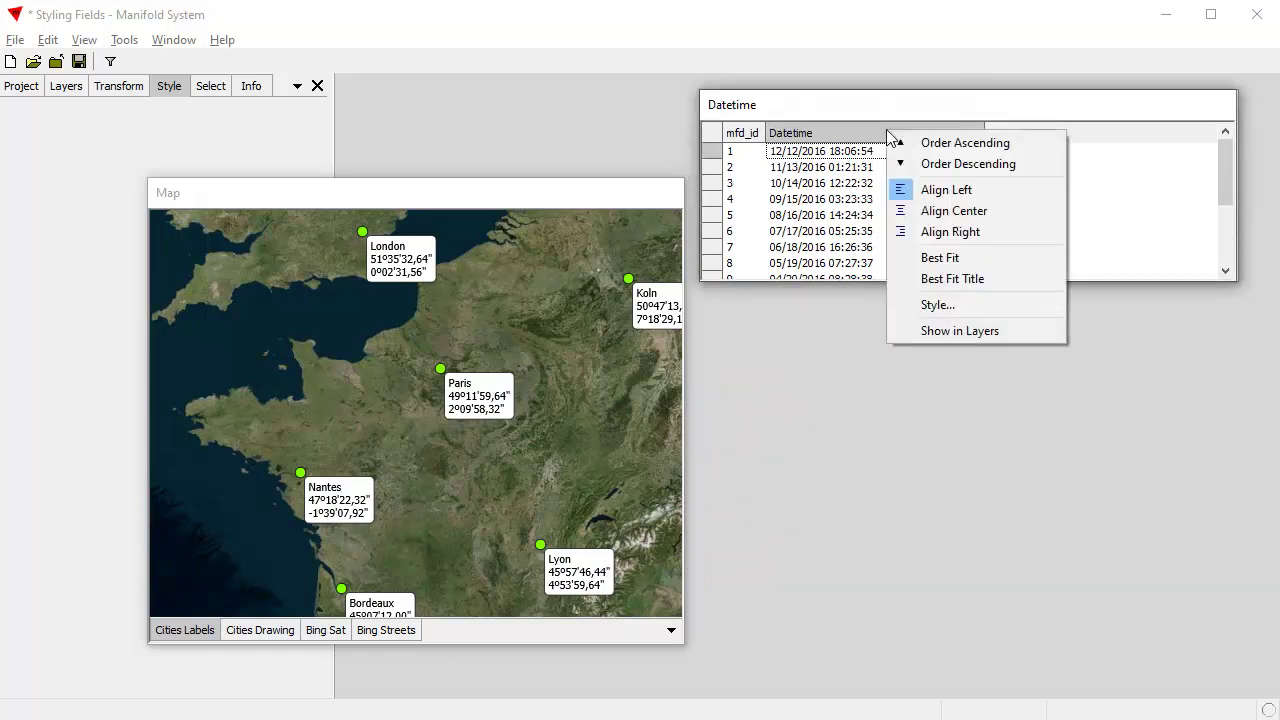
click(966, 306)
drag(954, 6, 955, 236)
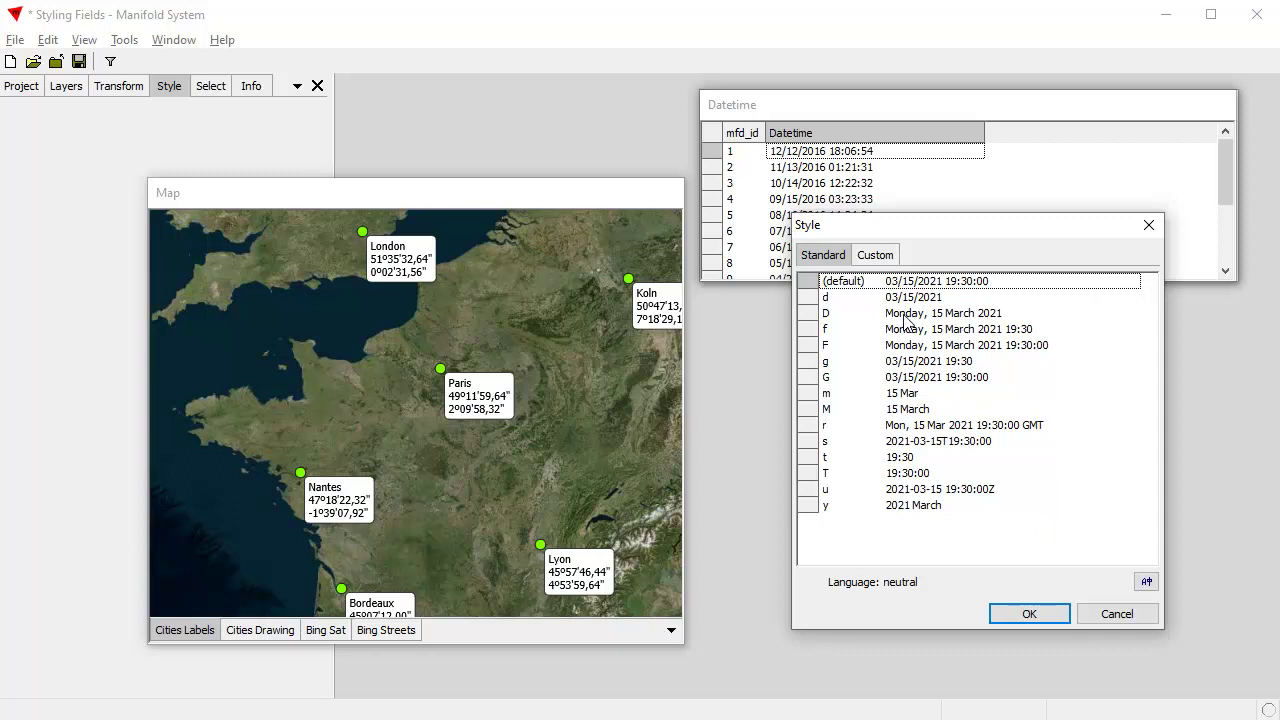
click(966, 314)
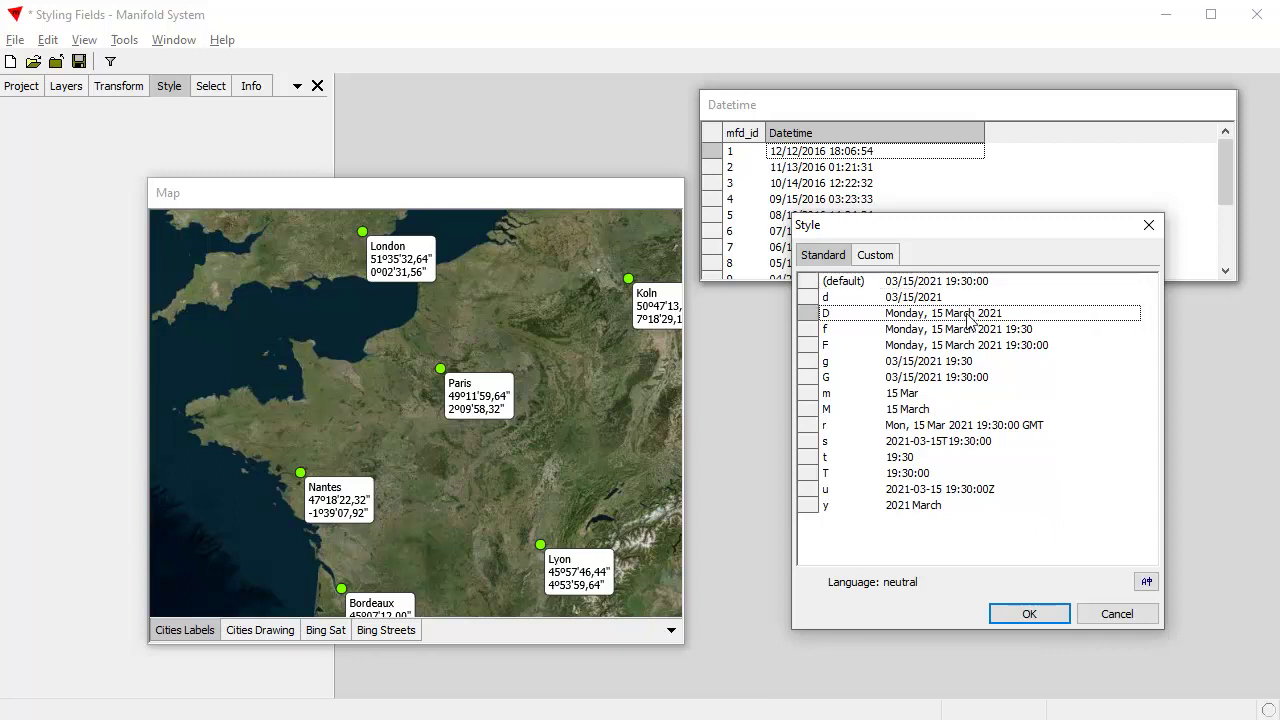
click(1029, 614)
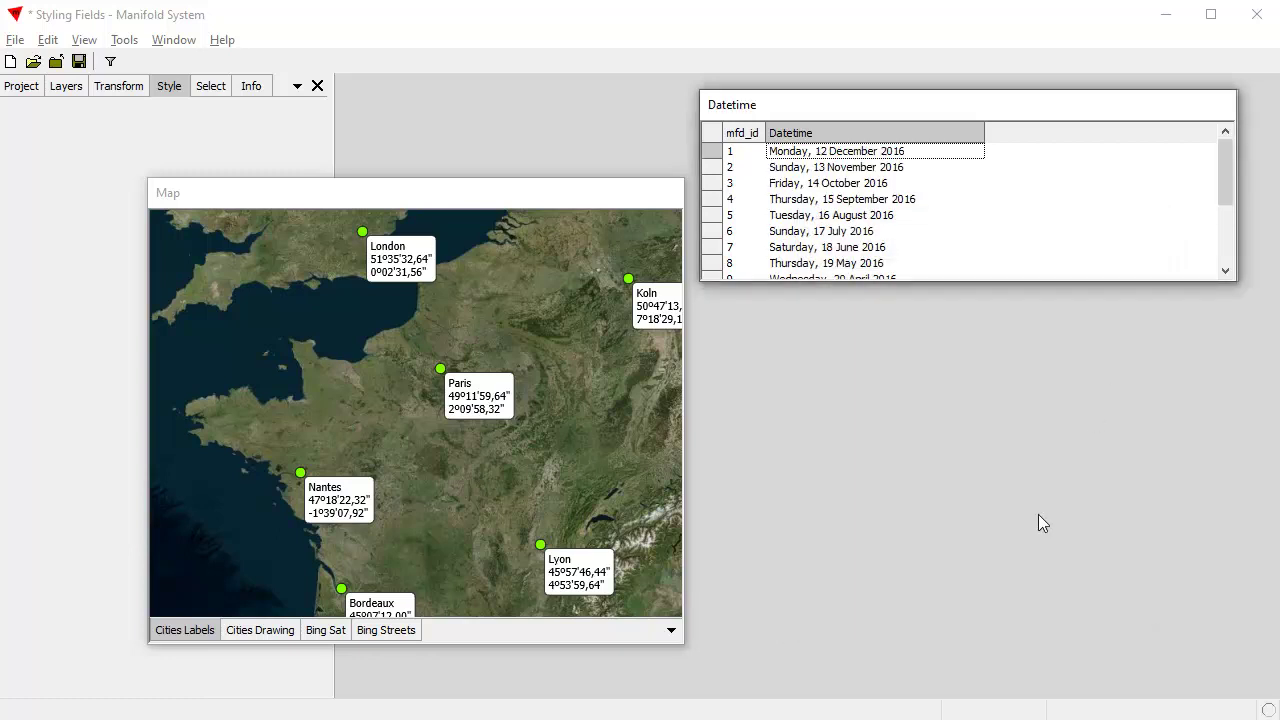
- Set the language of the Datetime field's style to de-DE, keeping the D format
right_click(937, 136)
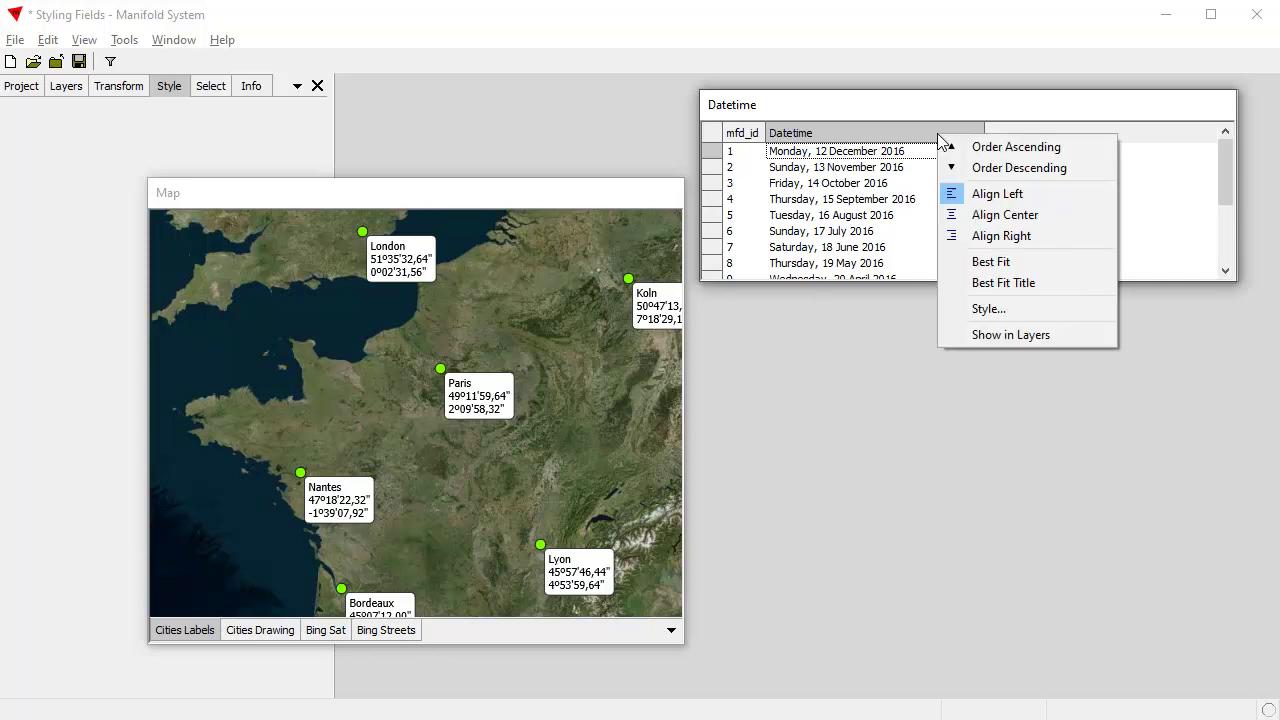
click(978, 310)
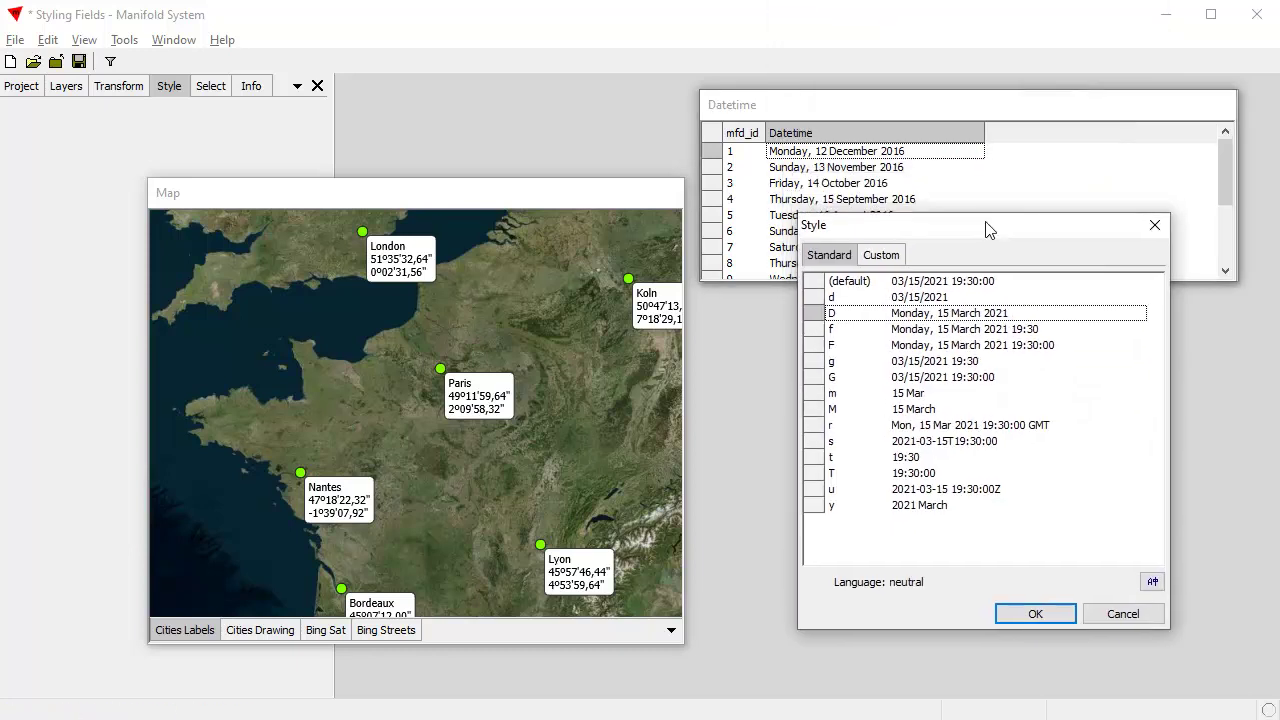
click(1153, 582)
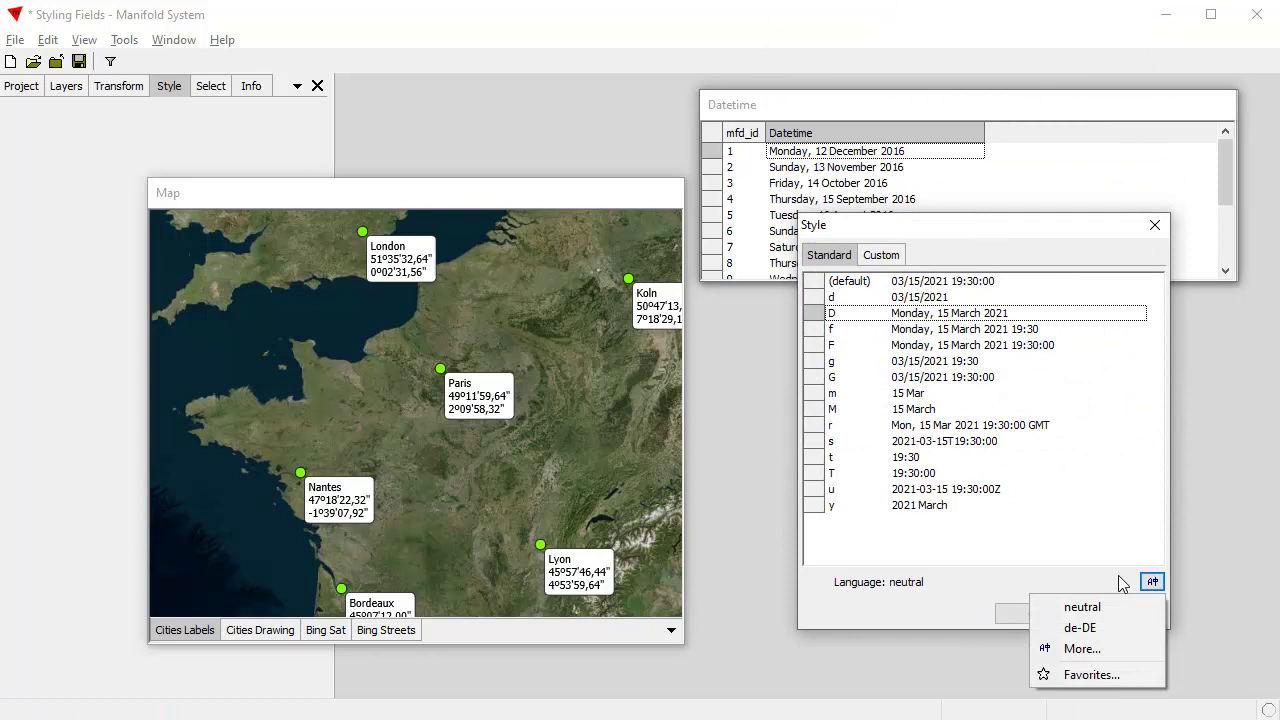
click(1112, 628)
click(1032, 614)
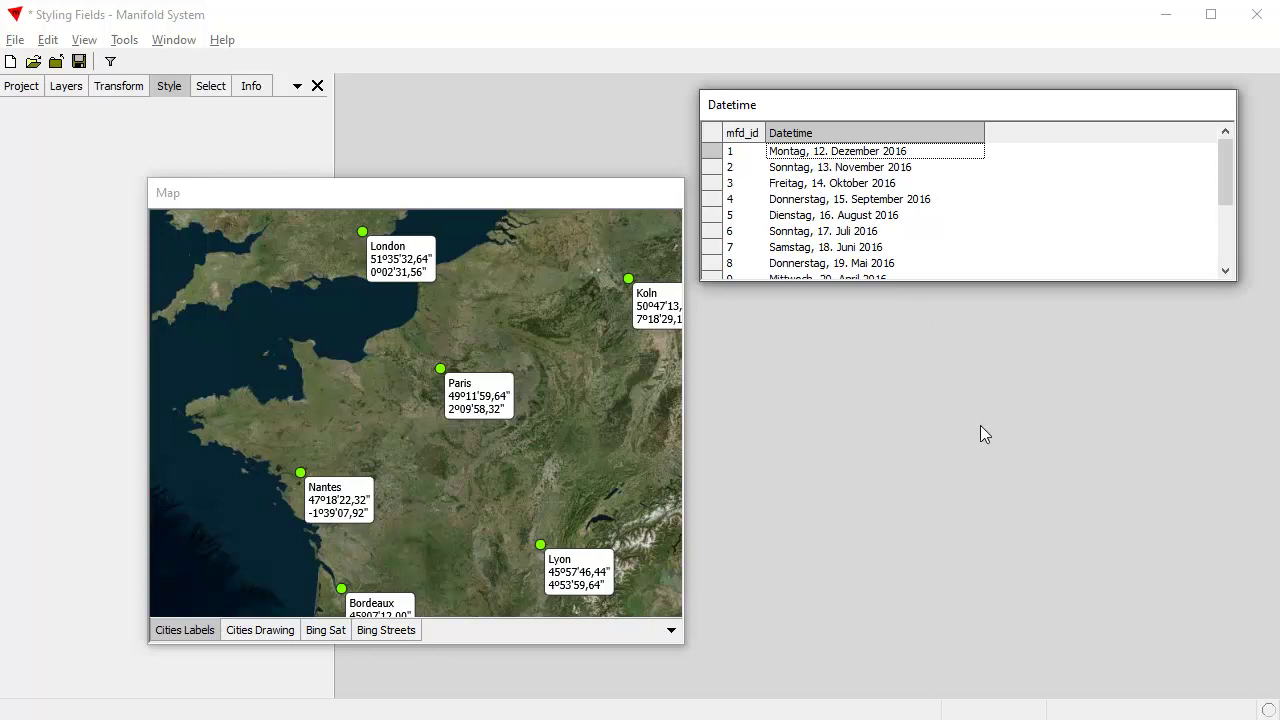
- Find the Hawaiian language by filtering for haw and apply haw-US to the Datetime field's style
right_click(933, 131)
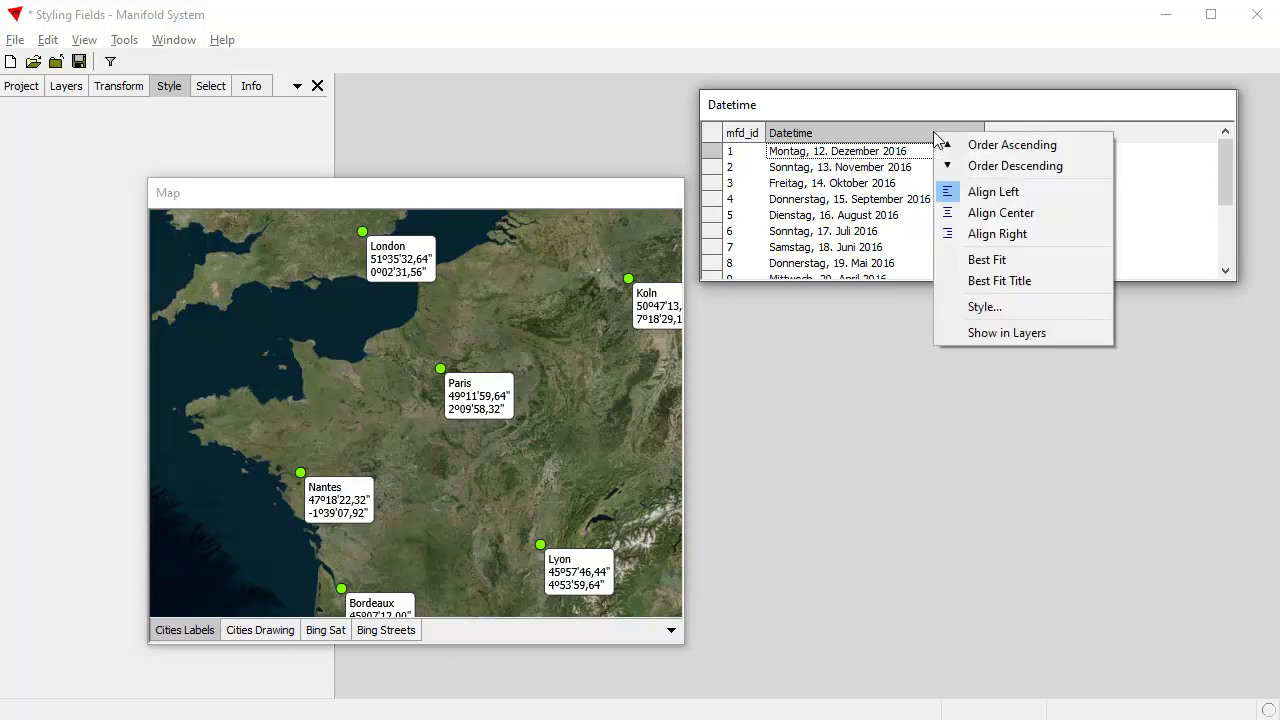
click(988, 307)
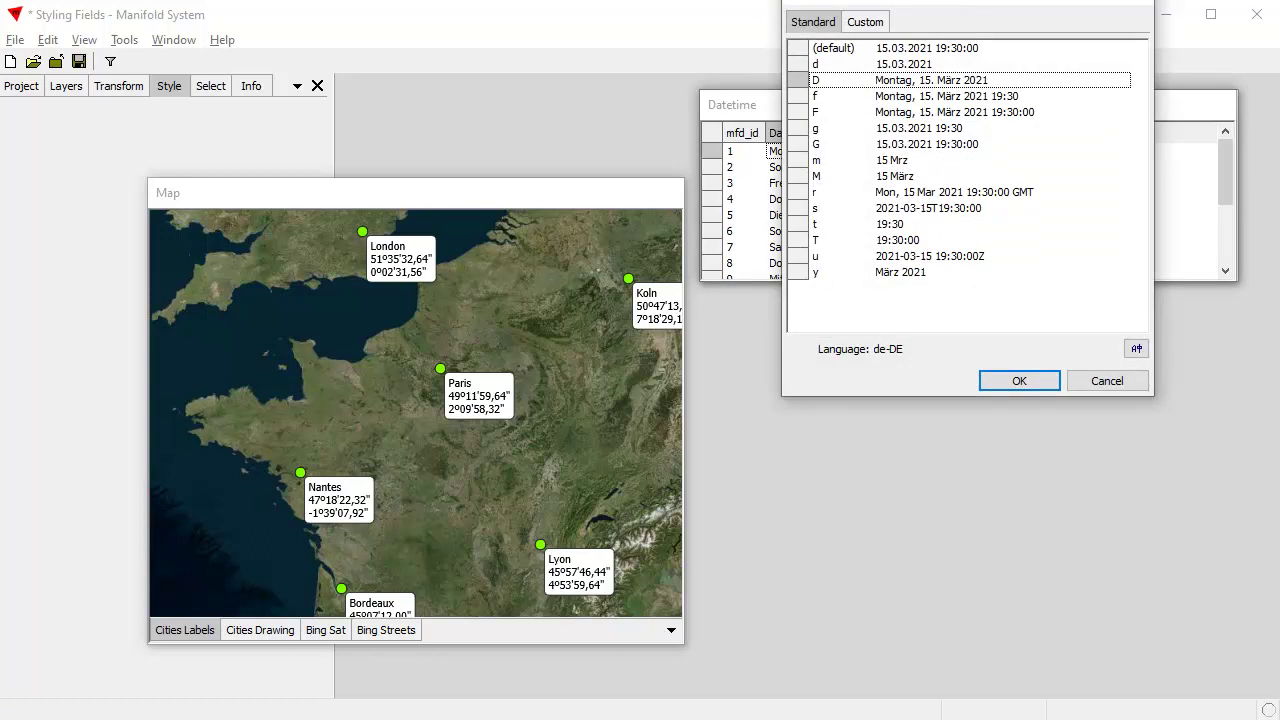
drag(943, 3, 943, 251)
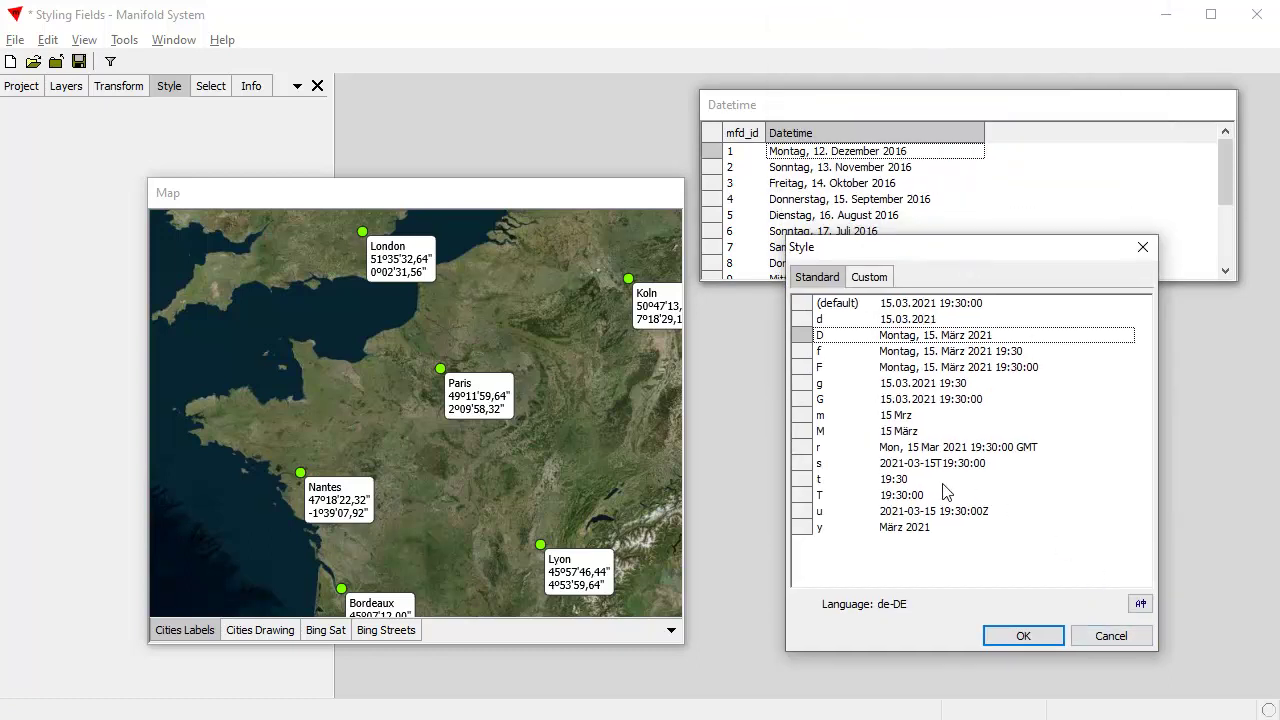
click(1140, 603)
click(1097, 672)
click(1027, 276)
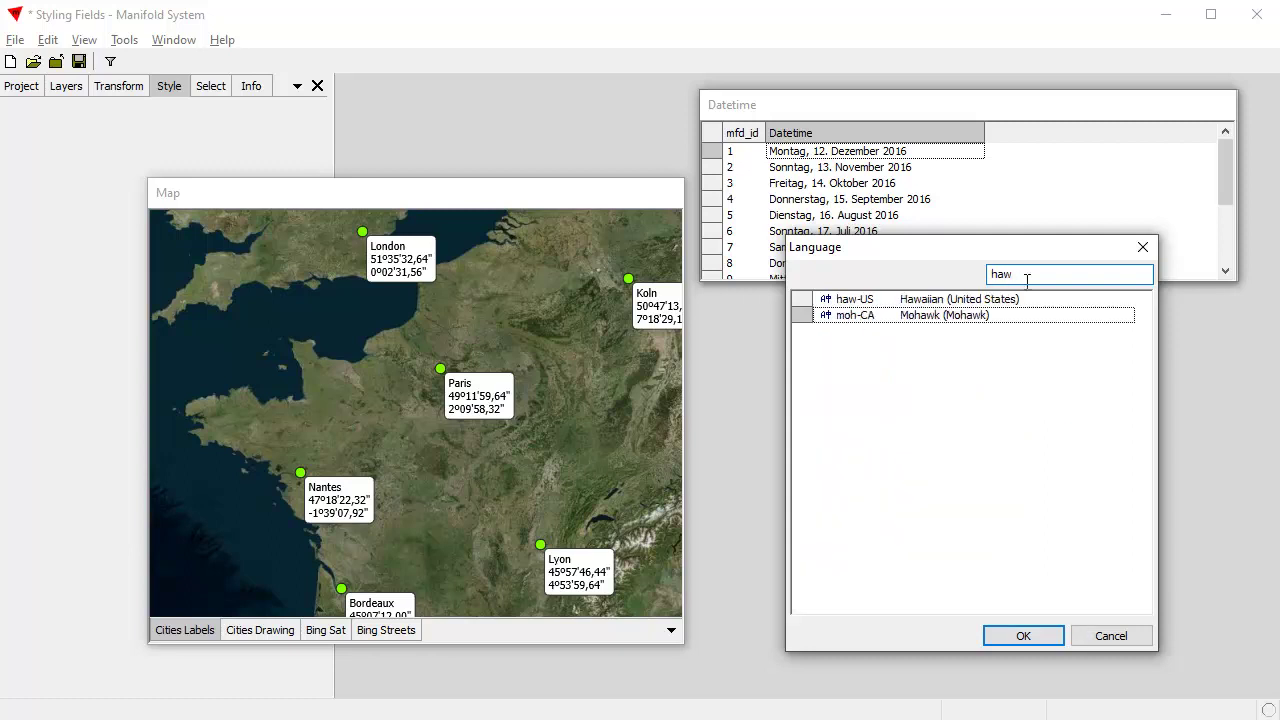
click(943, 300)
click(1035, 638)
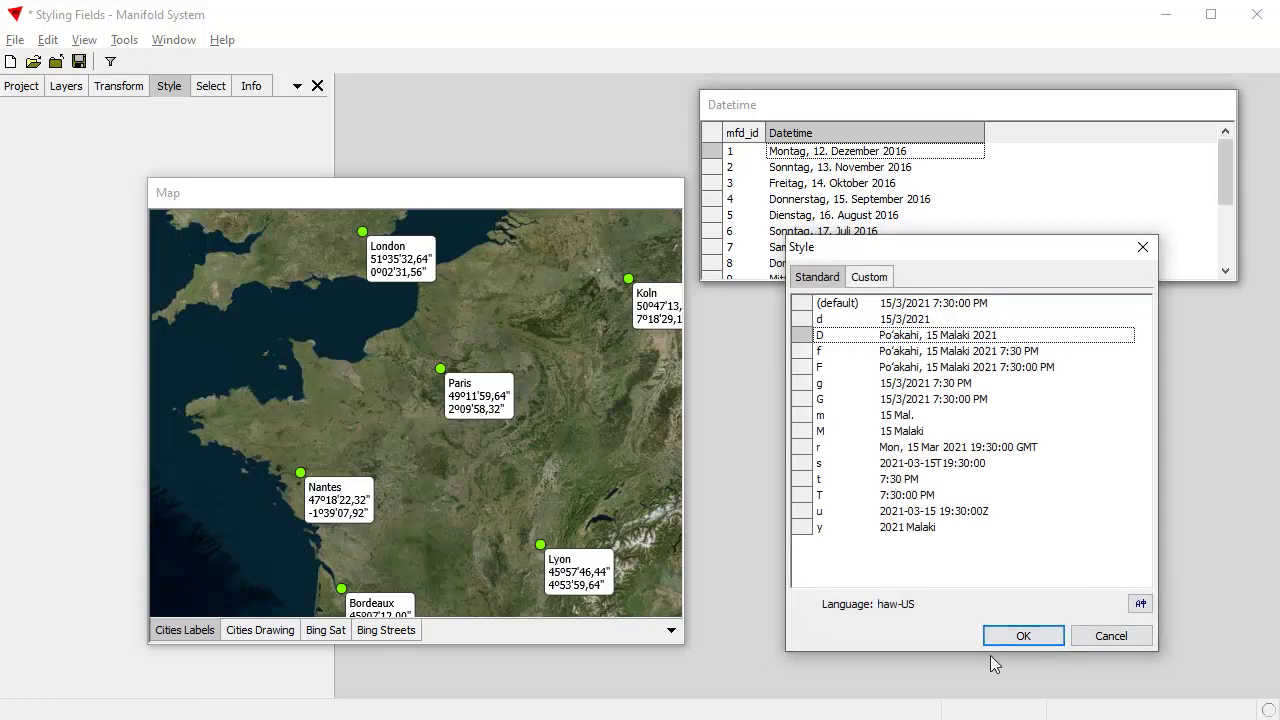
click(1024, 640)
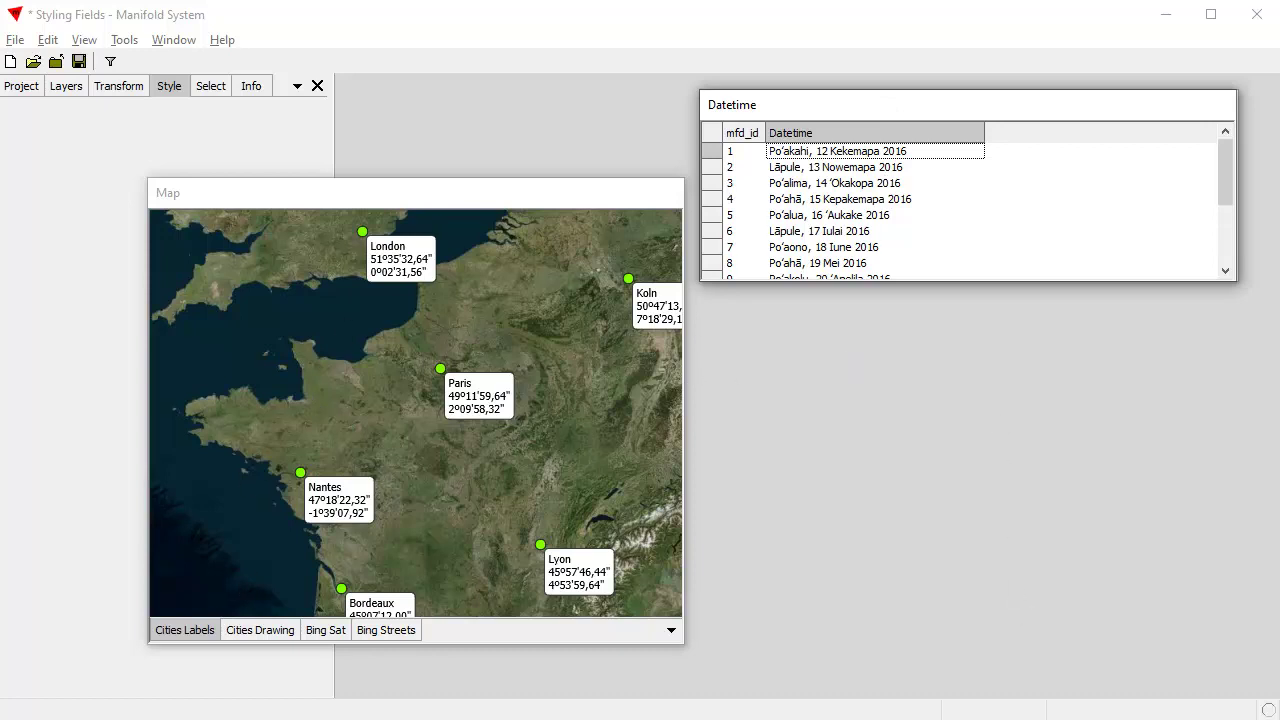
- Switch the Datetime field's style language back to de-DE and apply it
right_click(930, 140)
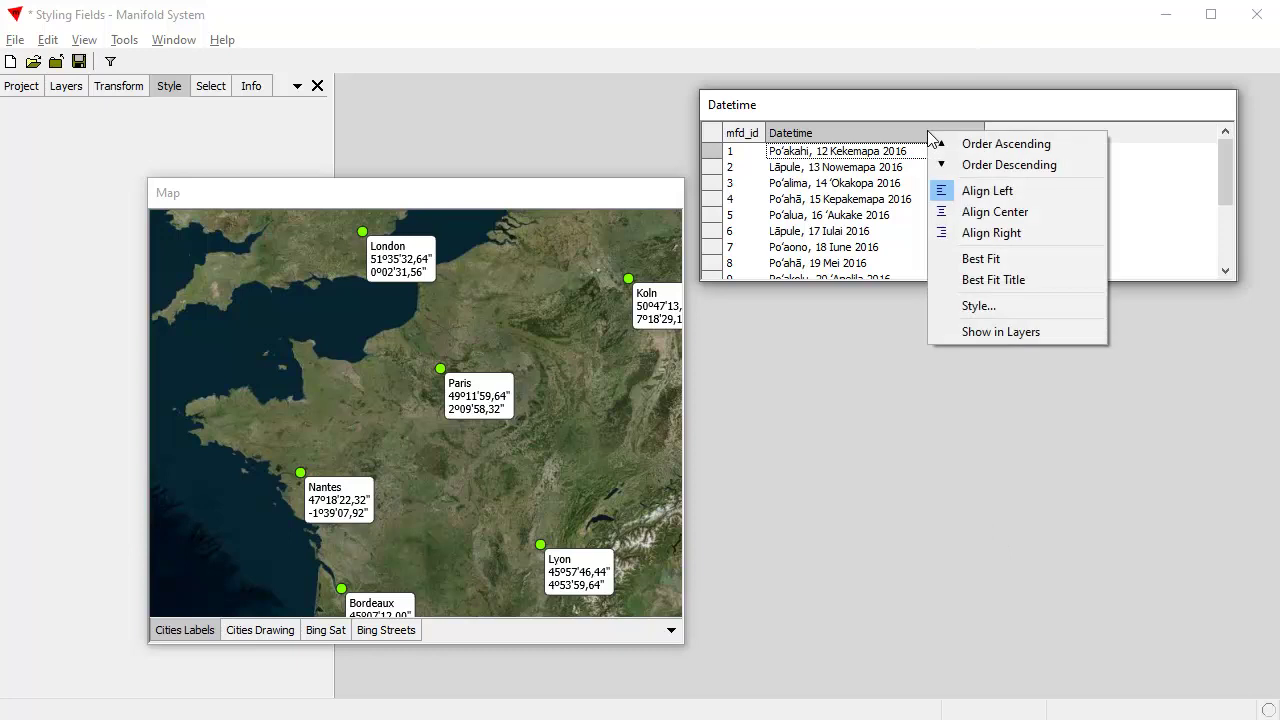
click(995, 302)
drag(970, 25, 977, 191)
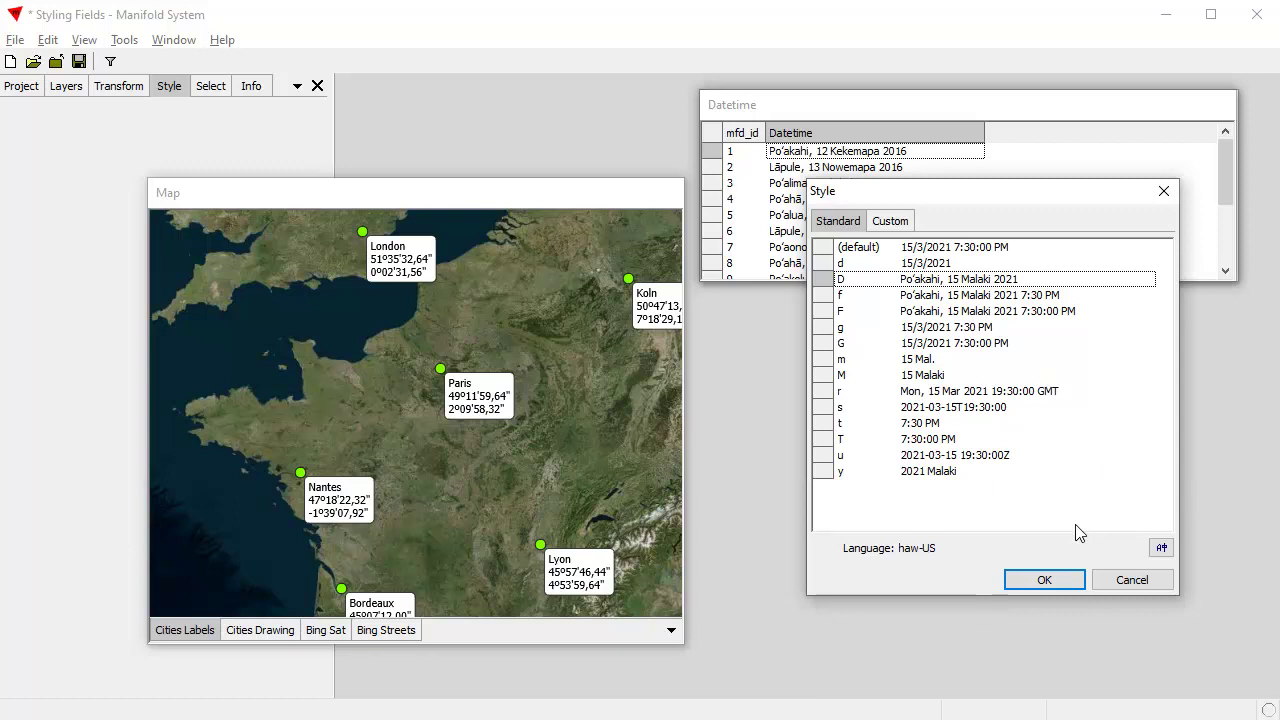
click(1161, 547)
click(1127, 594)
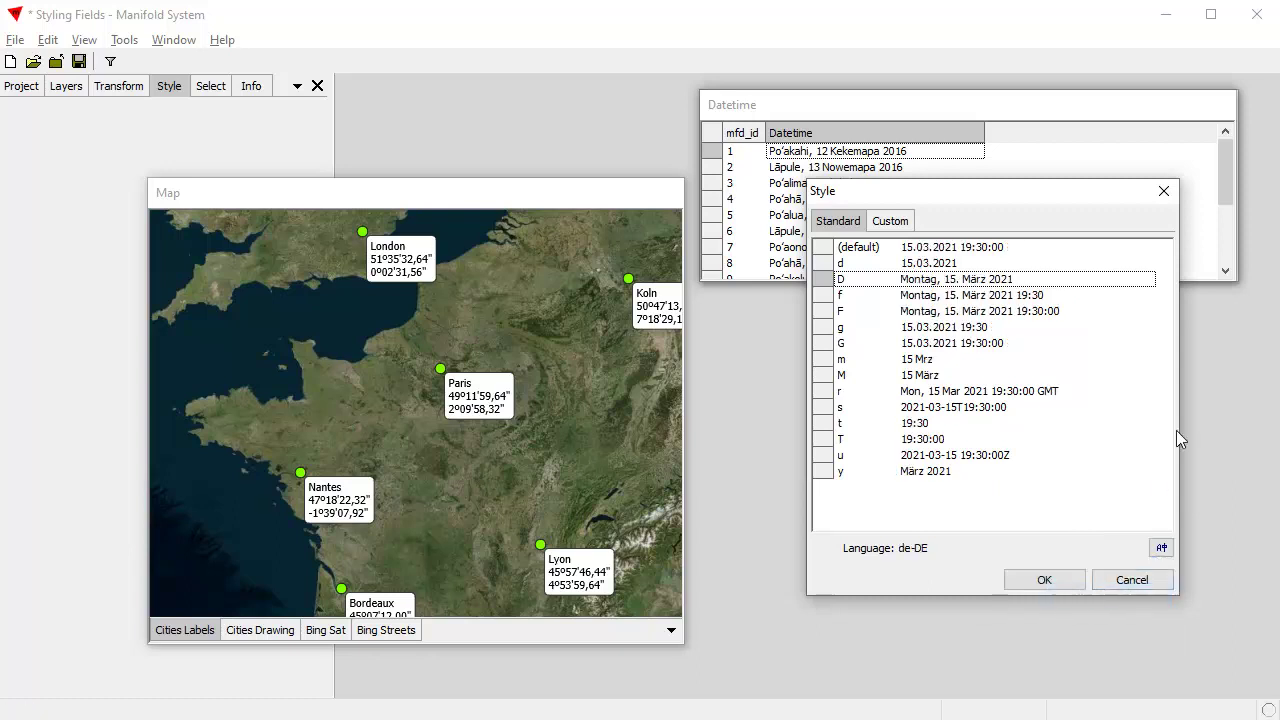
click(1050, 581)
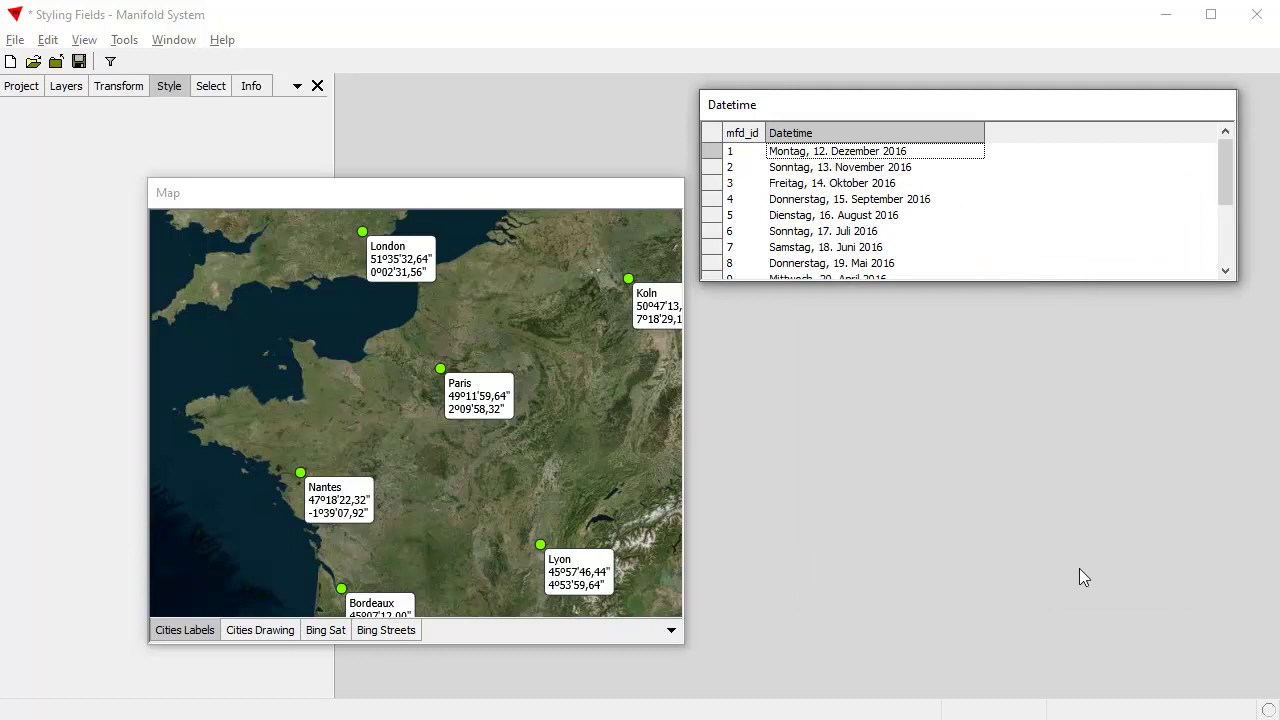
- Return to the Cities table and set the Latitude field's style to the neutral language and the ad decimal degrees format
drag(957, 108, 966, 332)
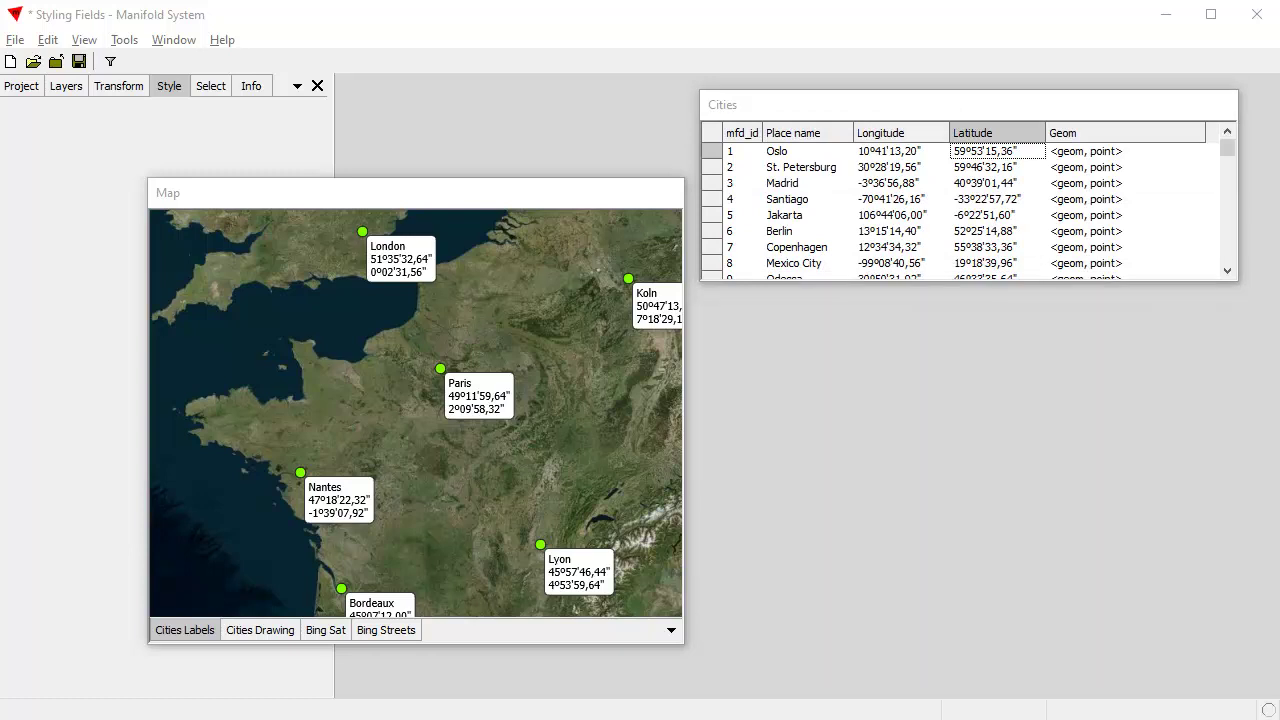
click(866, 106)
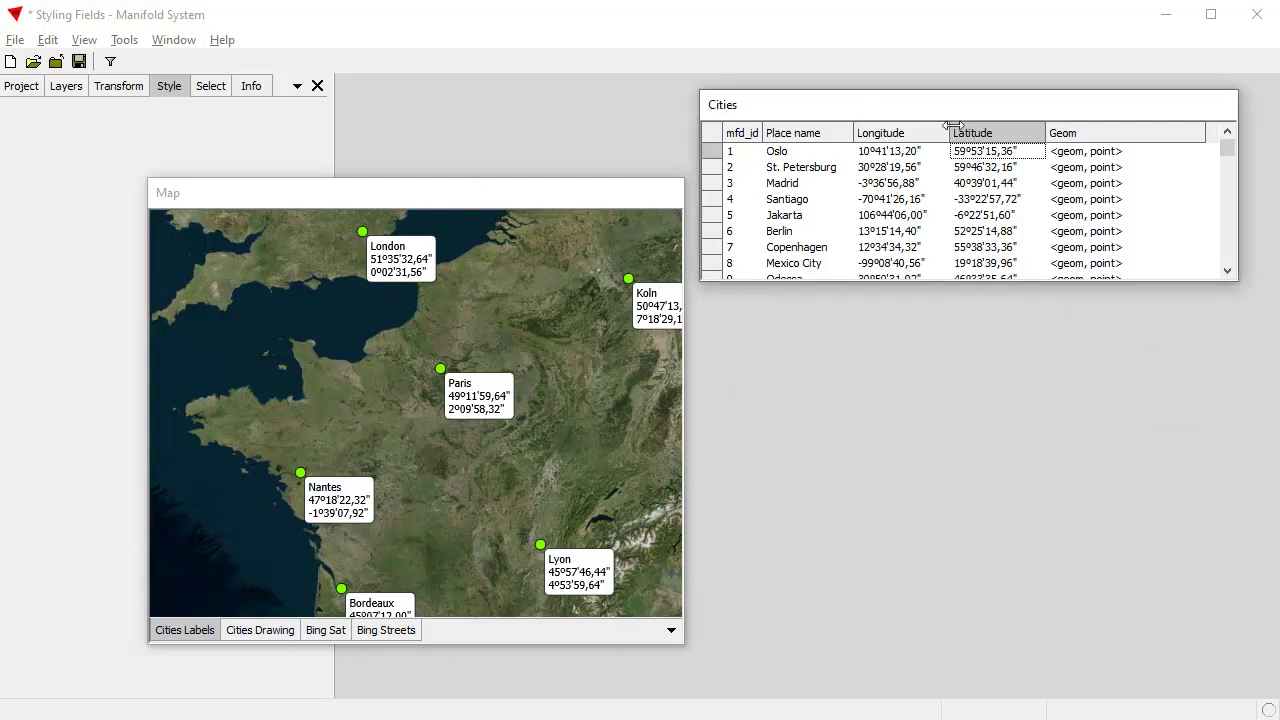
mouse_move(942, 107)
mouse_down()
mouse_move(951, 170)
mouse_move(952, 122)
mouse_up()
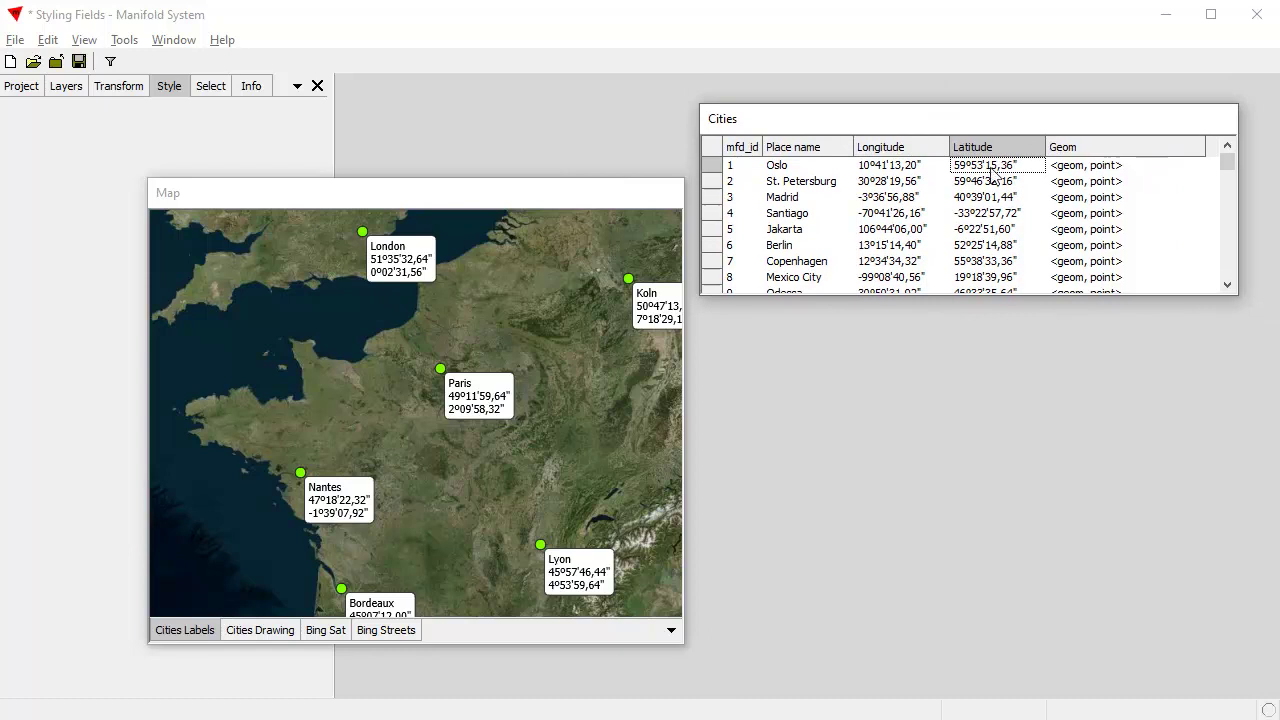
right_click(992, 150)
click(1058, 320)
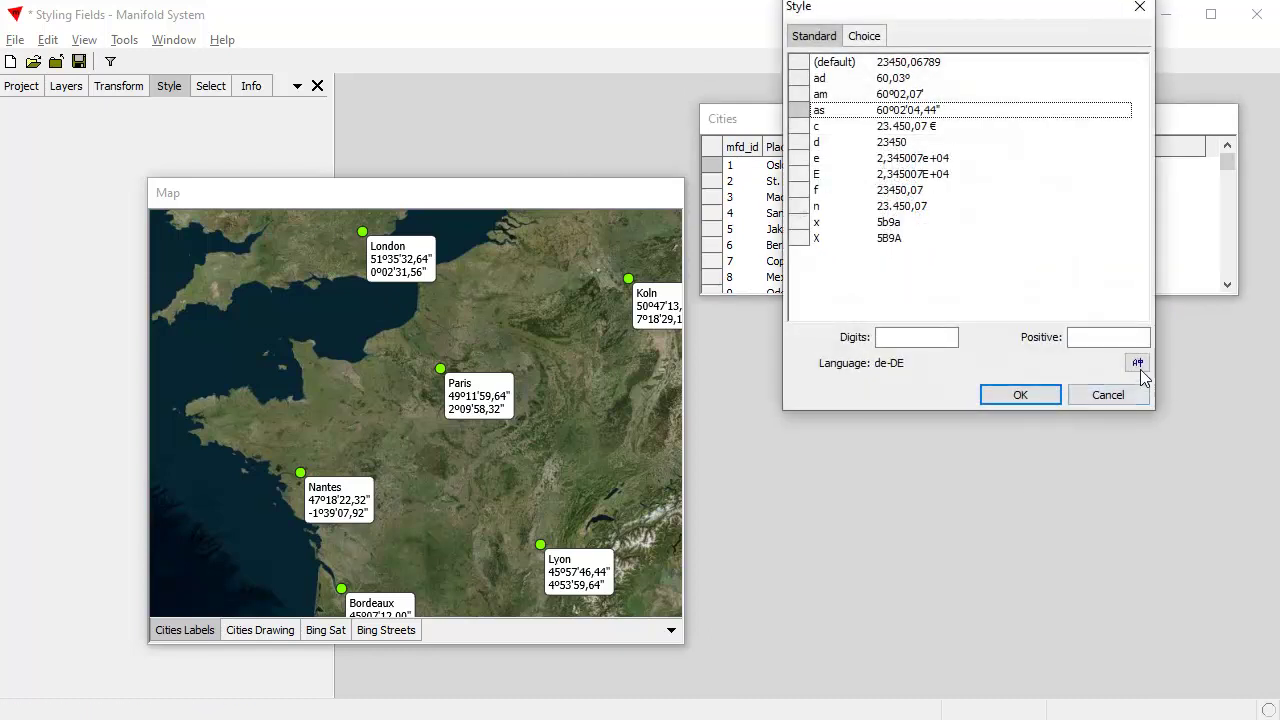
click(1137, 363)
click(1062, 386)
click(897, 79)
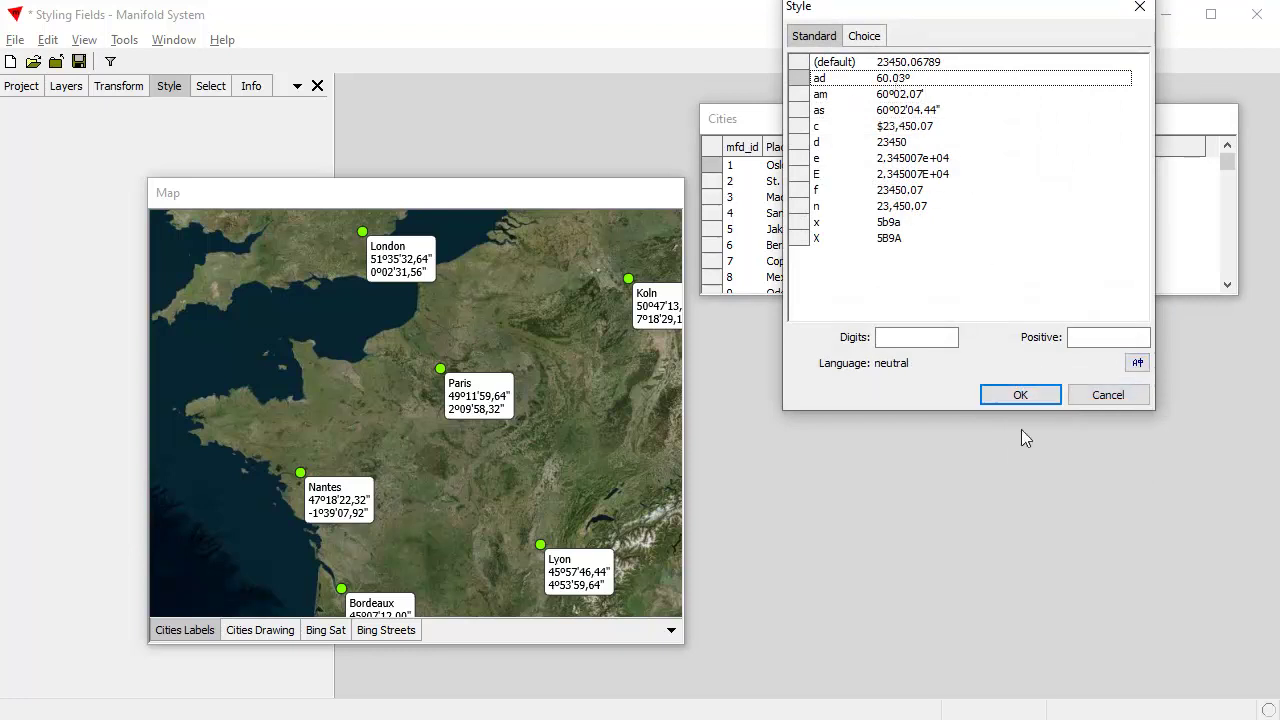
click(1020, 394)
- Set the Longitude field's style to the neutral language and the ad decimal degrees format
right_click(889, 147)
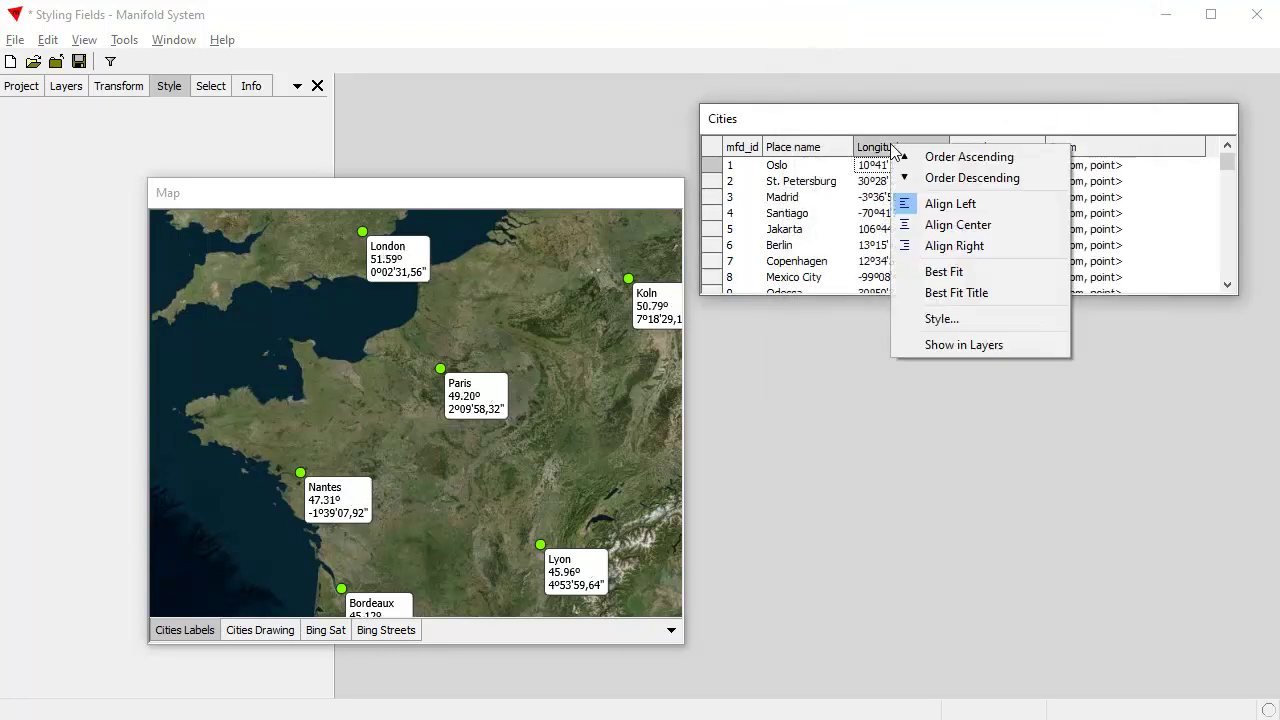
click(942, 320)
click(1137, 363)
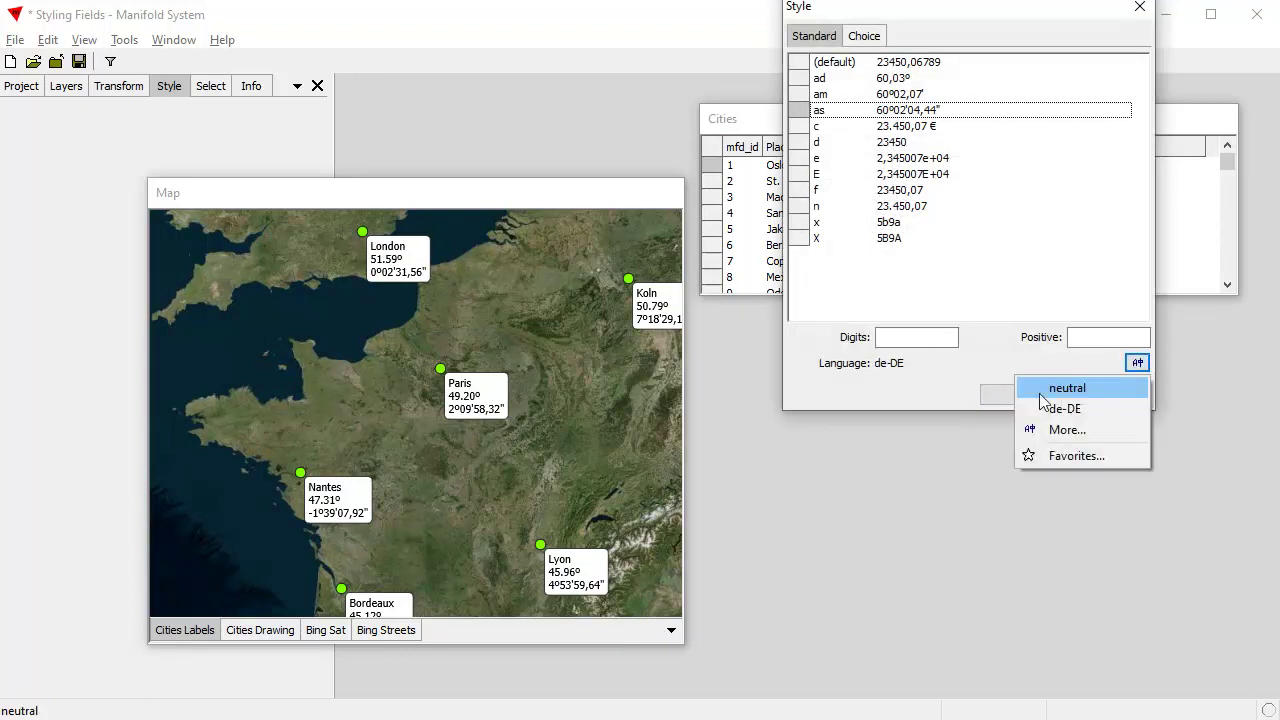
click(1035, 393)
click(897, 79)
click(1020, 394)
- Set the positive direction of the Longitude field's style to E and apply it
drag(903, 124, 908, 175)
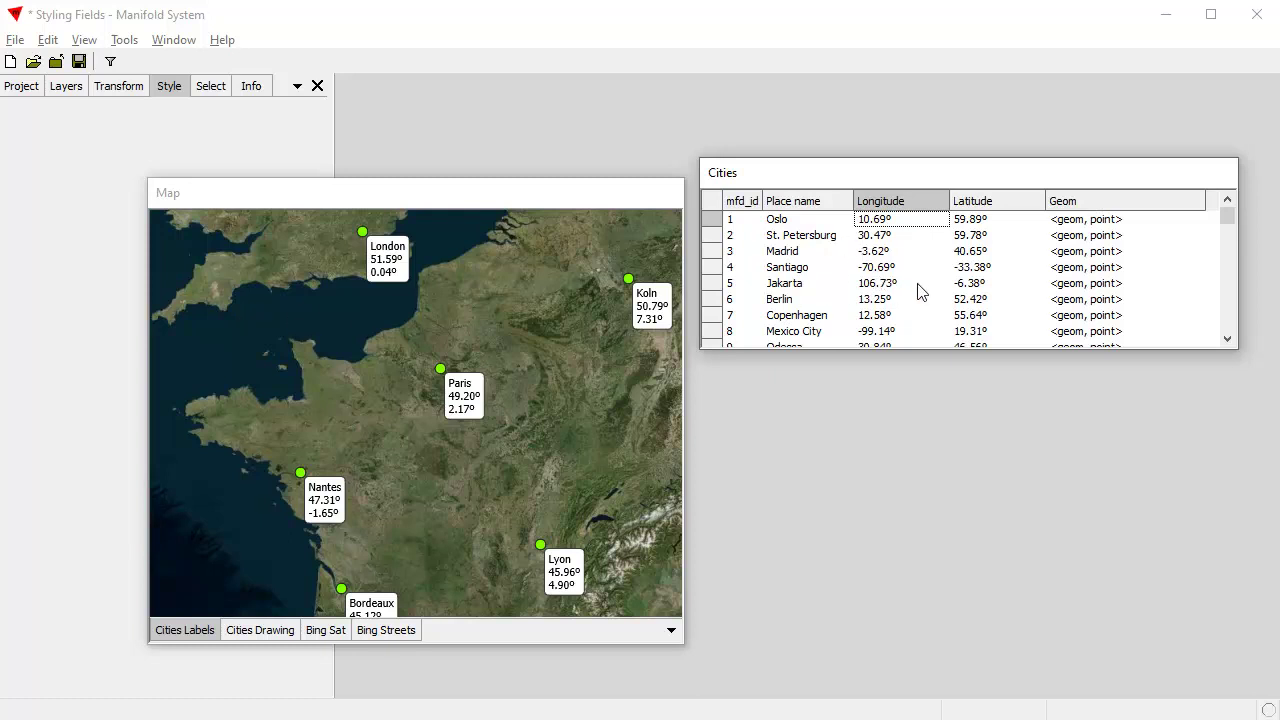
right_click(921, 206)
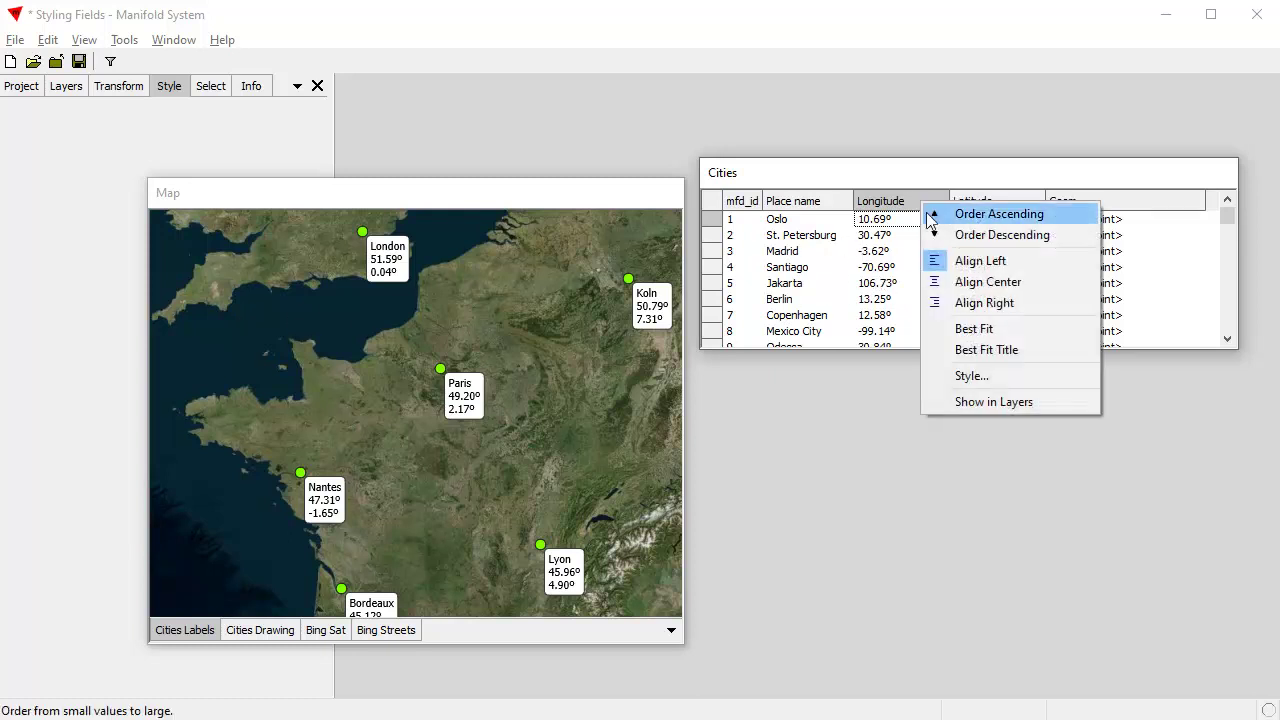
click(975, 375)
drag(968, 62, 964, 239)
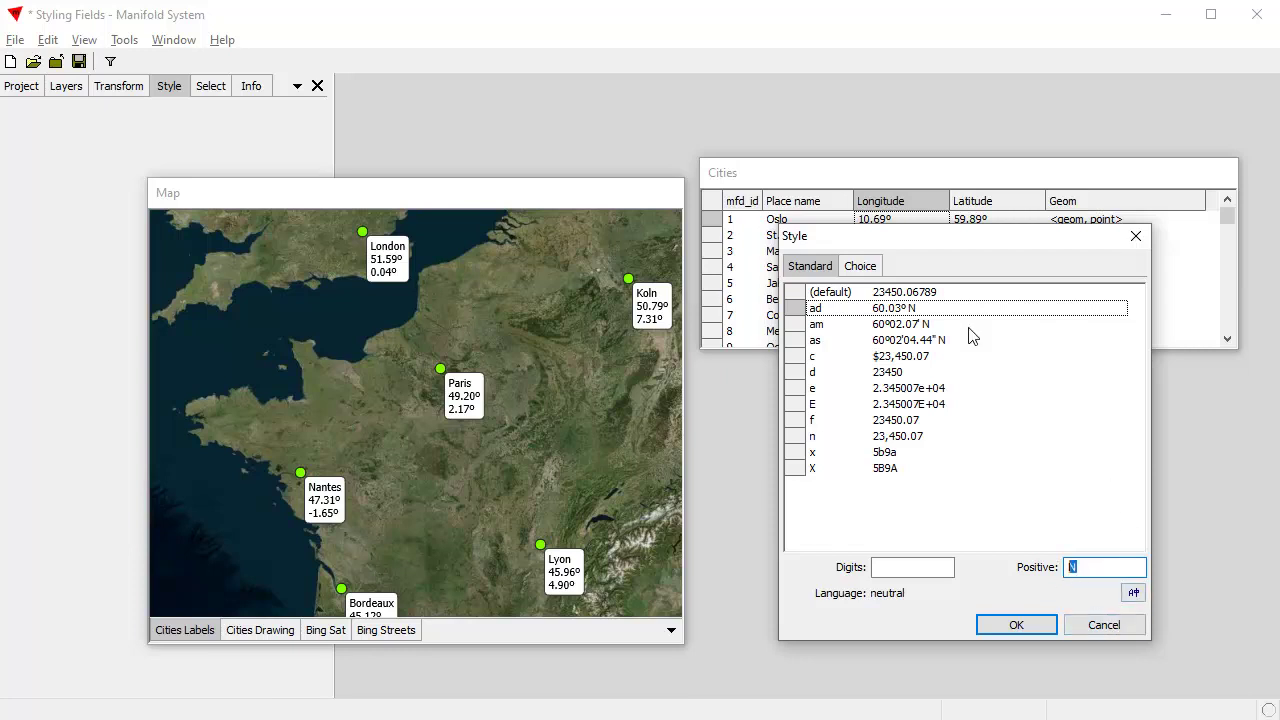
text(W)
double_click(1087, 565)
text(E)
click(1016, 625)
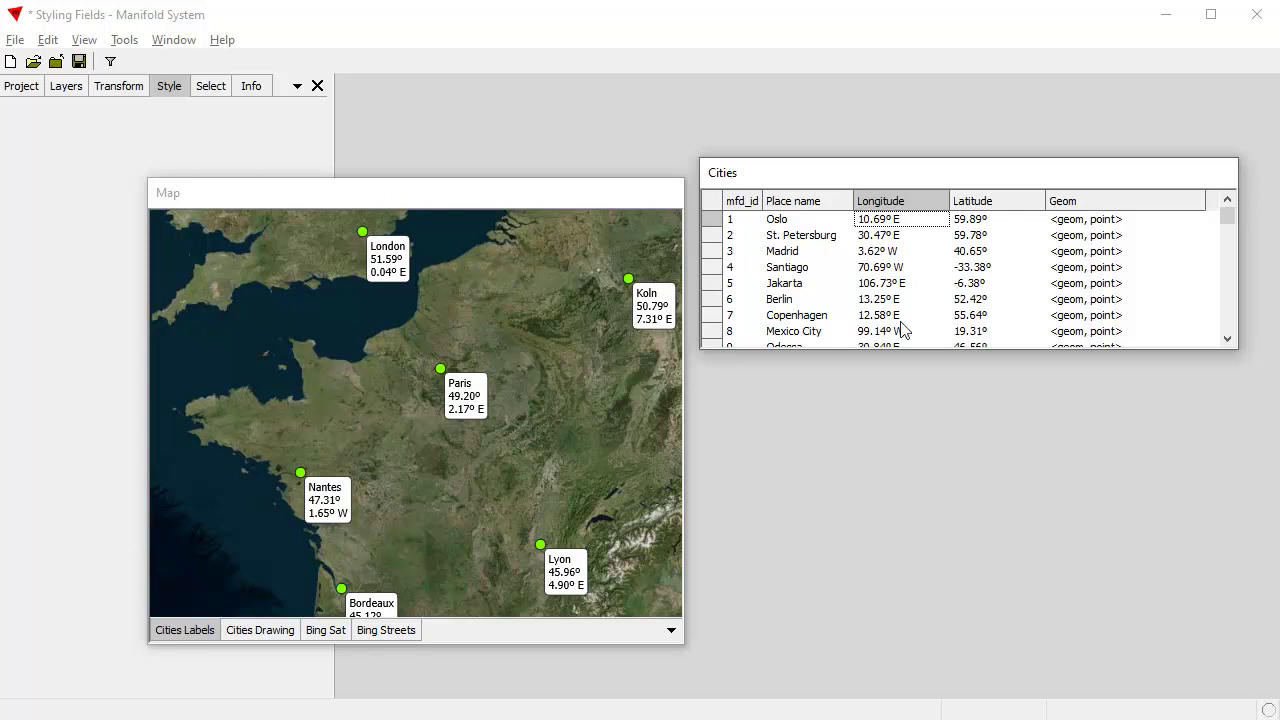
- Set the positive direction of the Latitude field's style to N and apply it
right_click(999, 206)
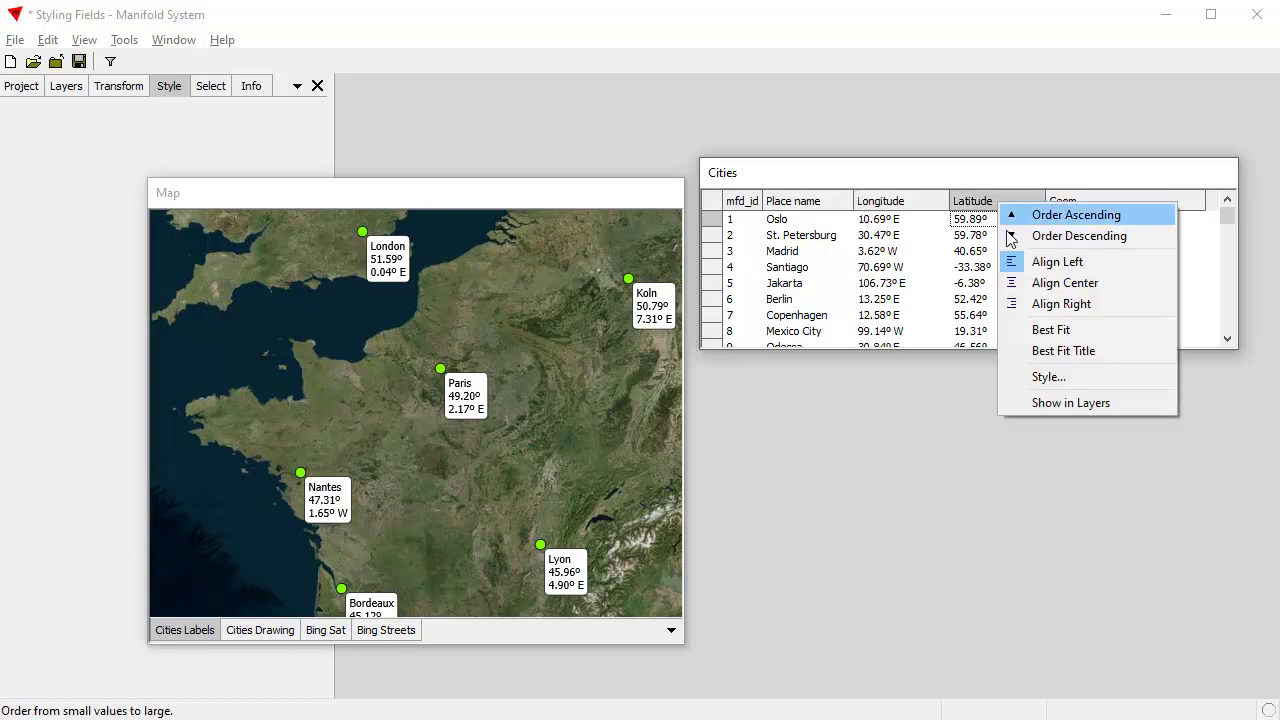
click(1057, 380)
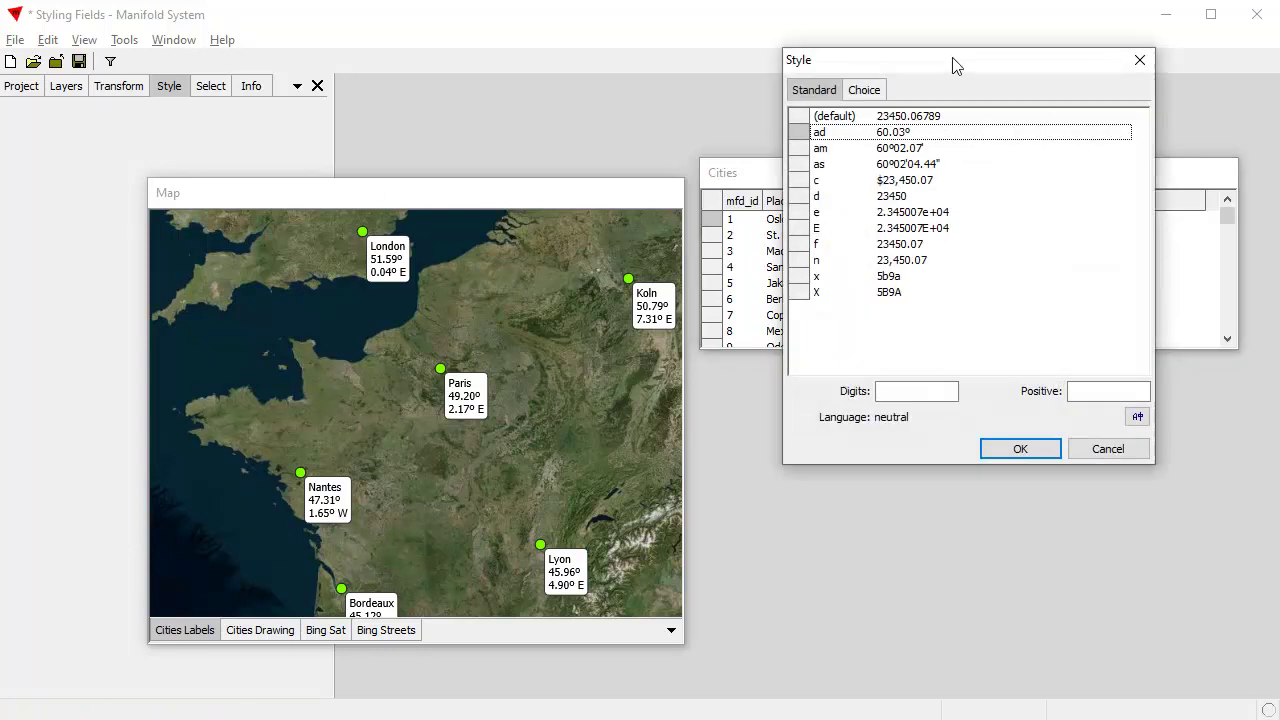
drag(953, 65, 968, 213)
click(1099, 539)
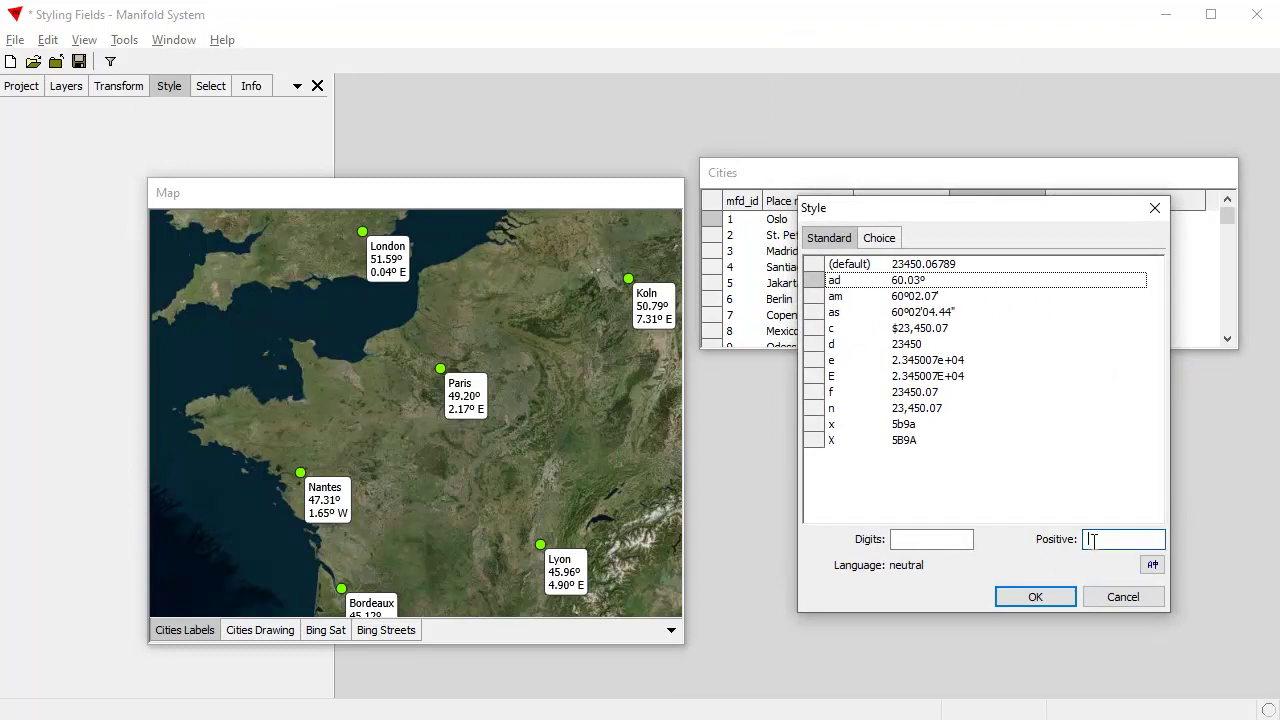
text(N)
click(1036, 597)
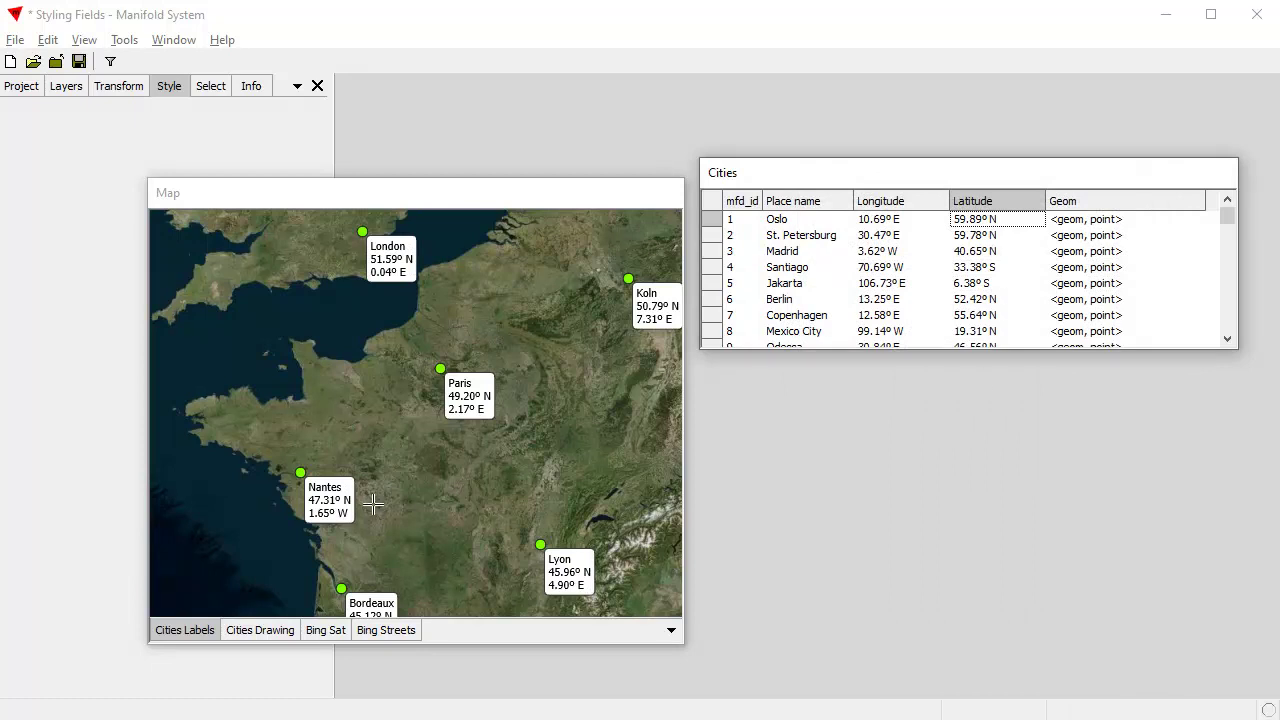
- Examine the latitude and longitude labels of cities in Spain, North Africa and West and Central Africa on the map
drag(377, 508, 493, 311)
drag(430, 548, 464, 322)
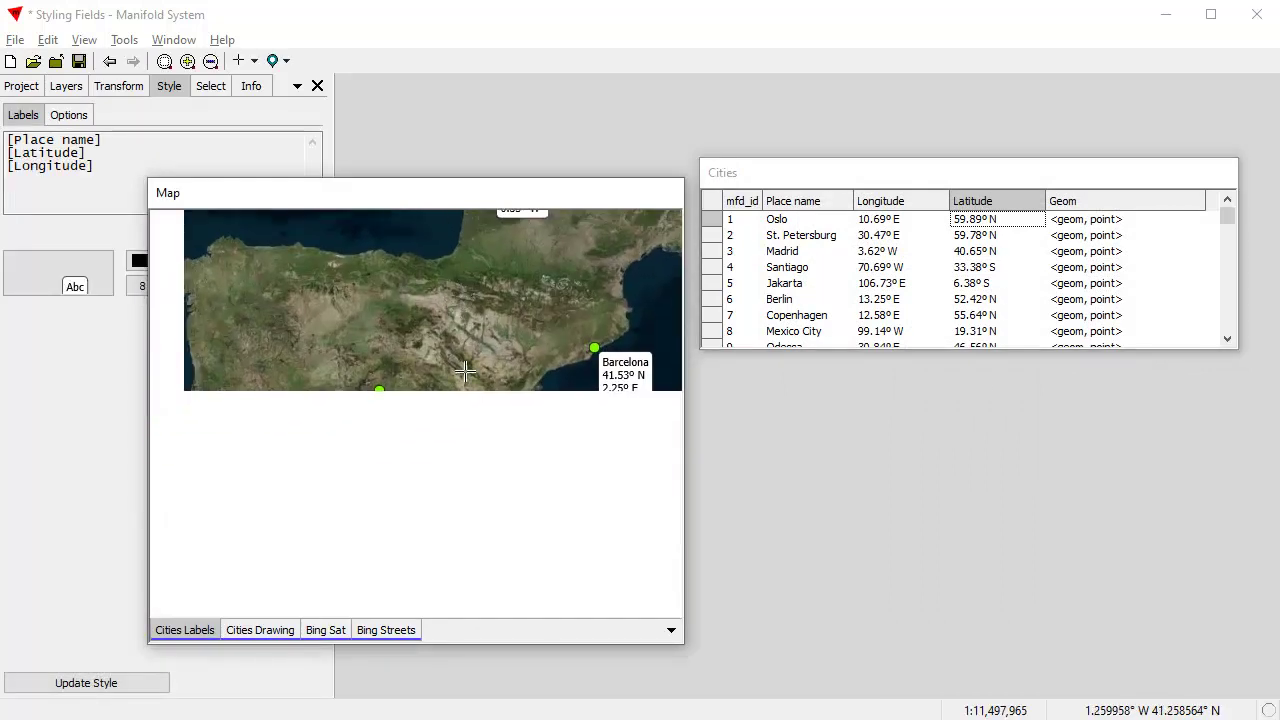
drag(402, 476, 512, 424)
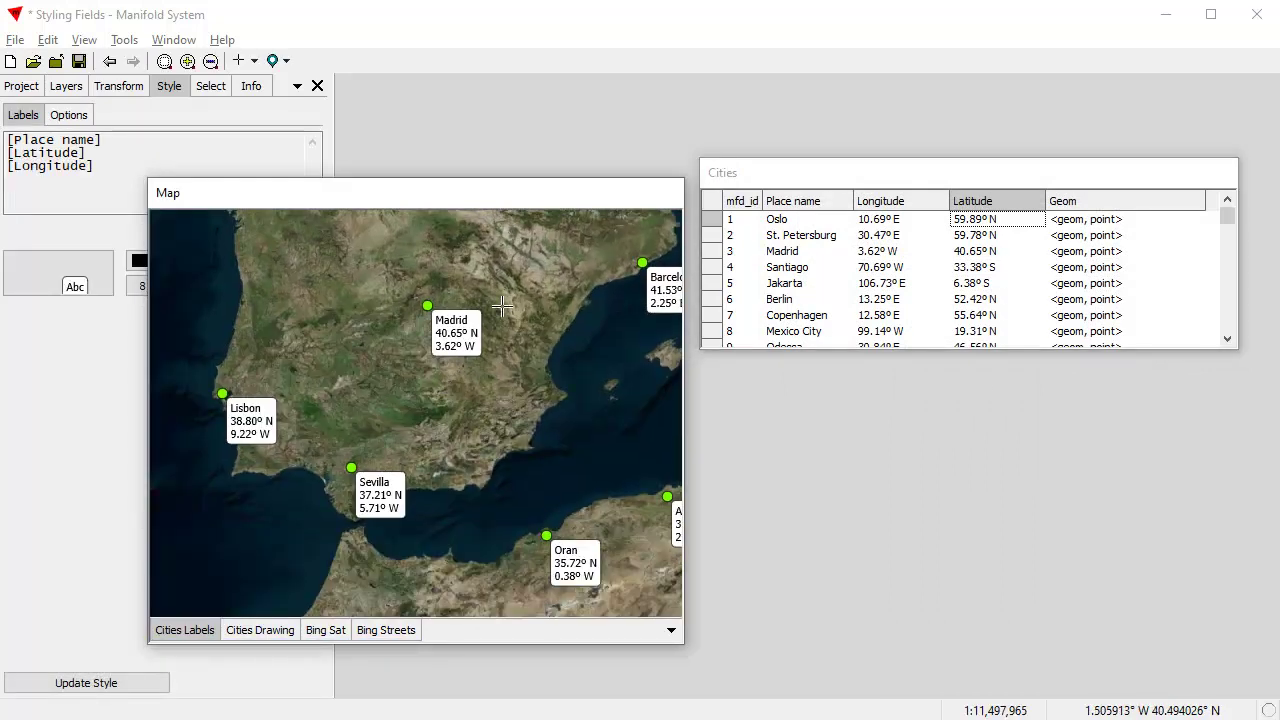
drag(560, 494, 441, 312)
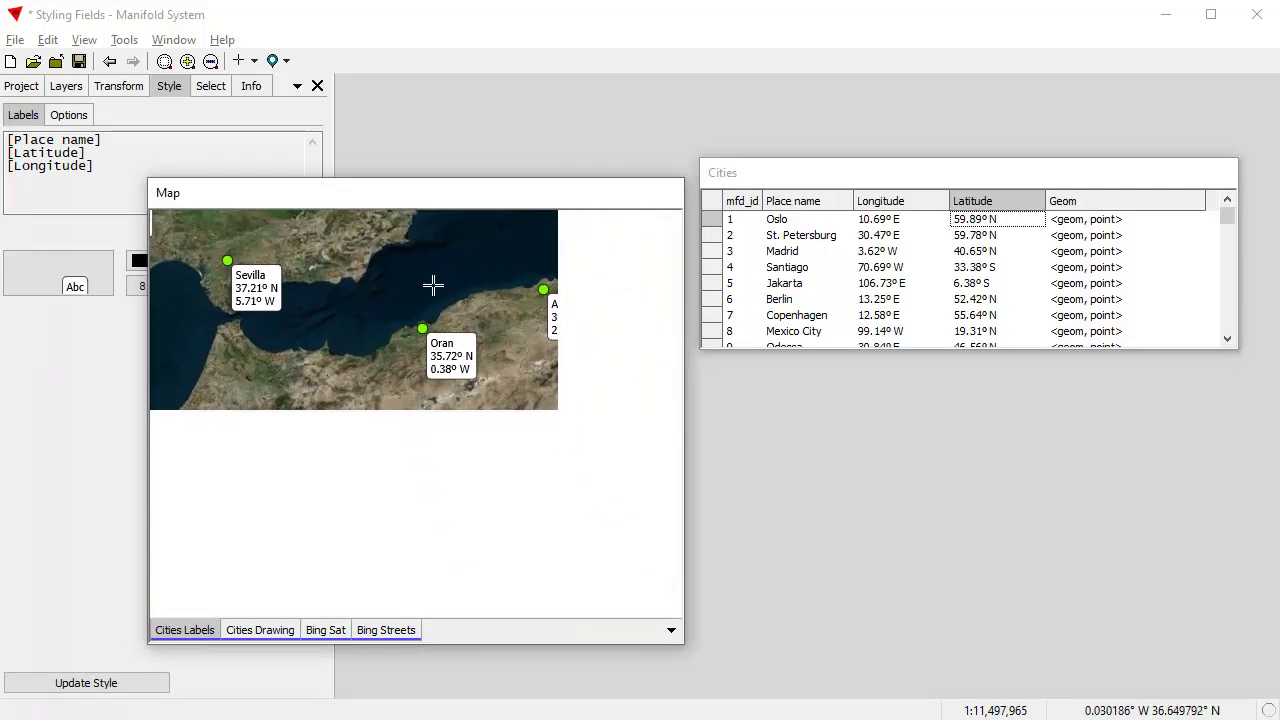
scroll(510, 488, down, 3)
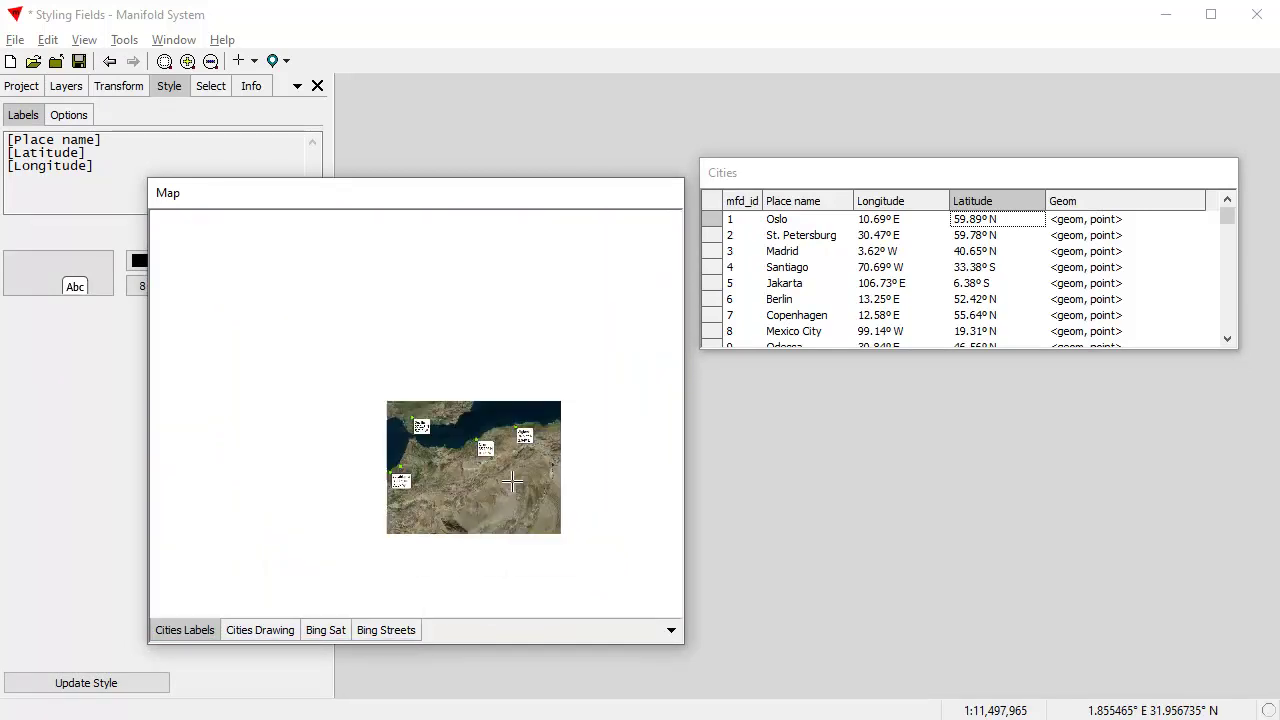
drag(445, 561, 329, 242)
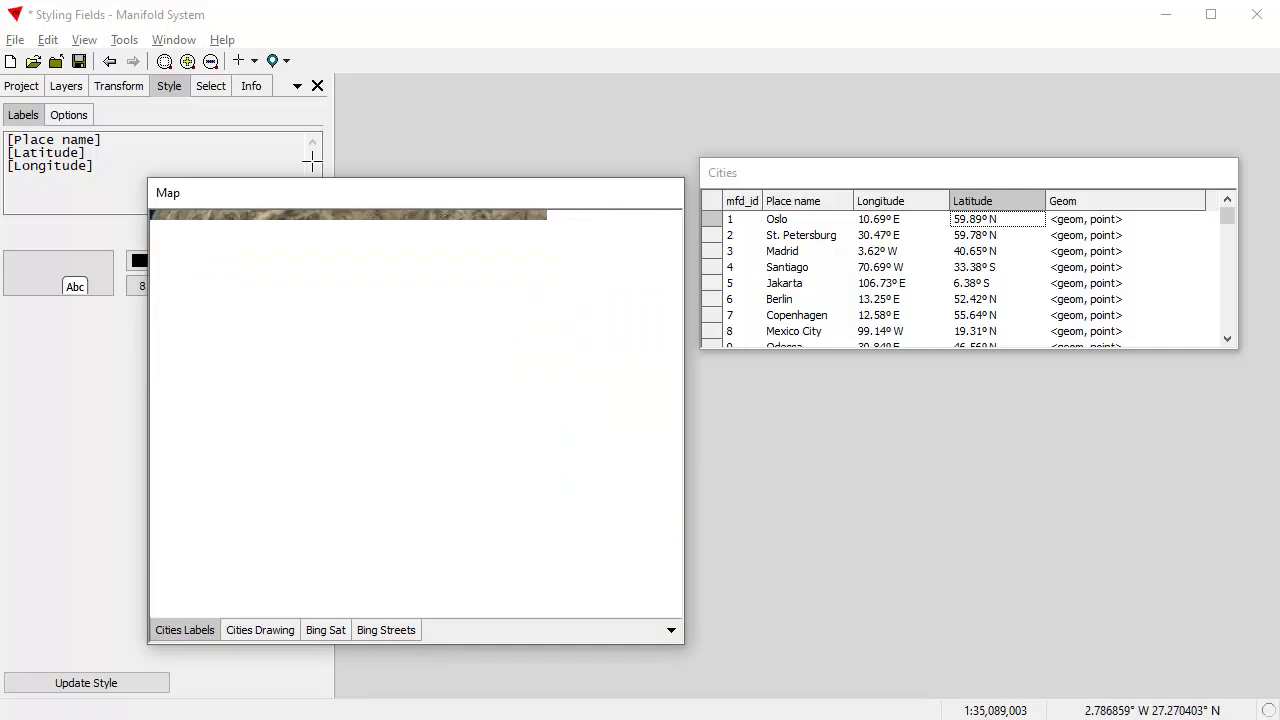
drag(645, 585, 588, 467)
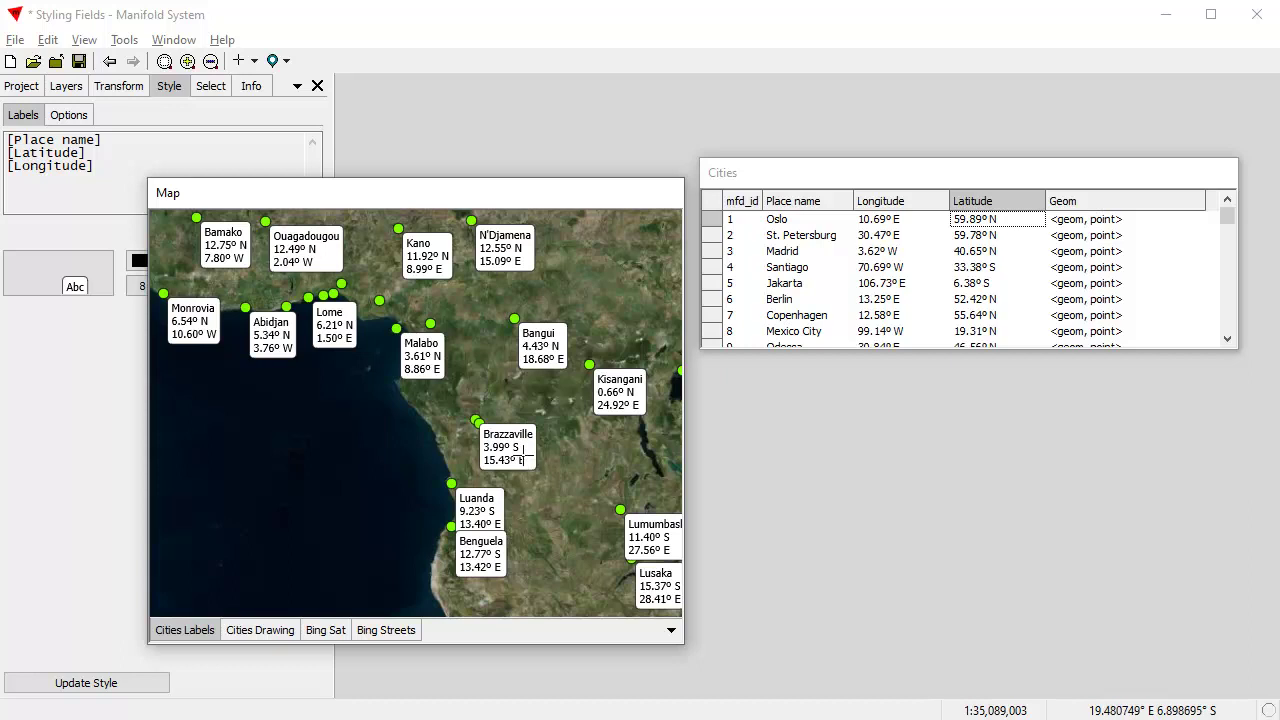
drag(409, 275, 461, 489)
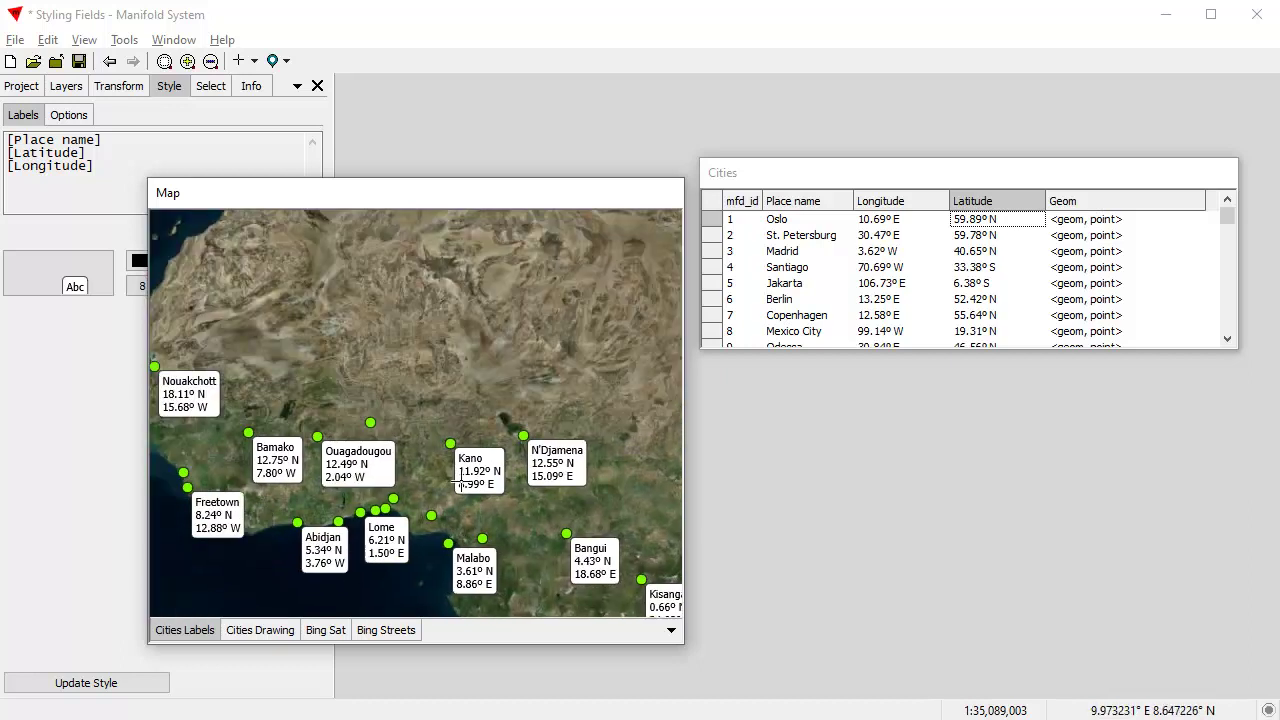
- Go back through the map's previous views to the one showing France
click(110, 61)
click(110, 61)
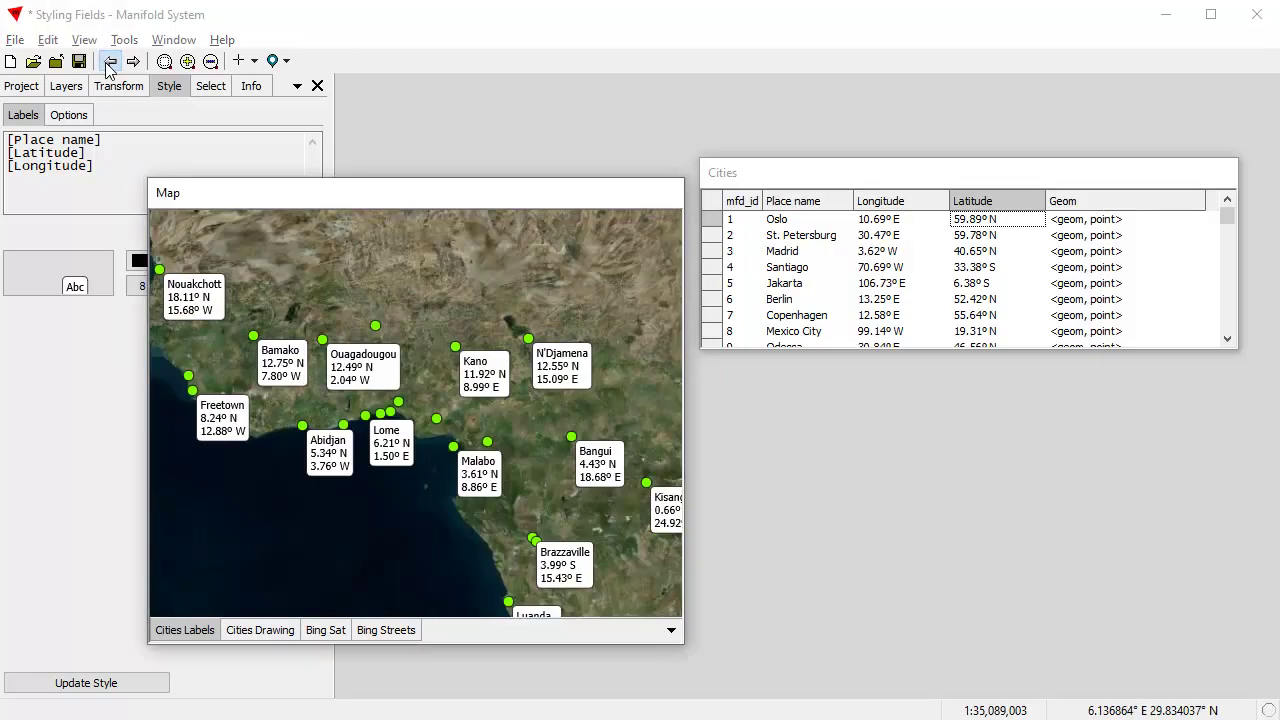
click(110, 61)
click(110, 61)
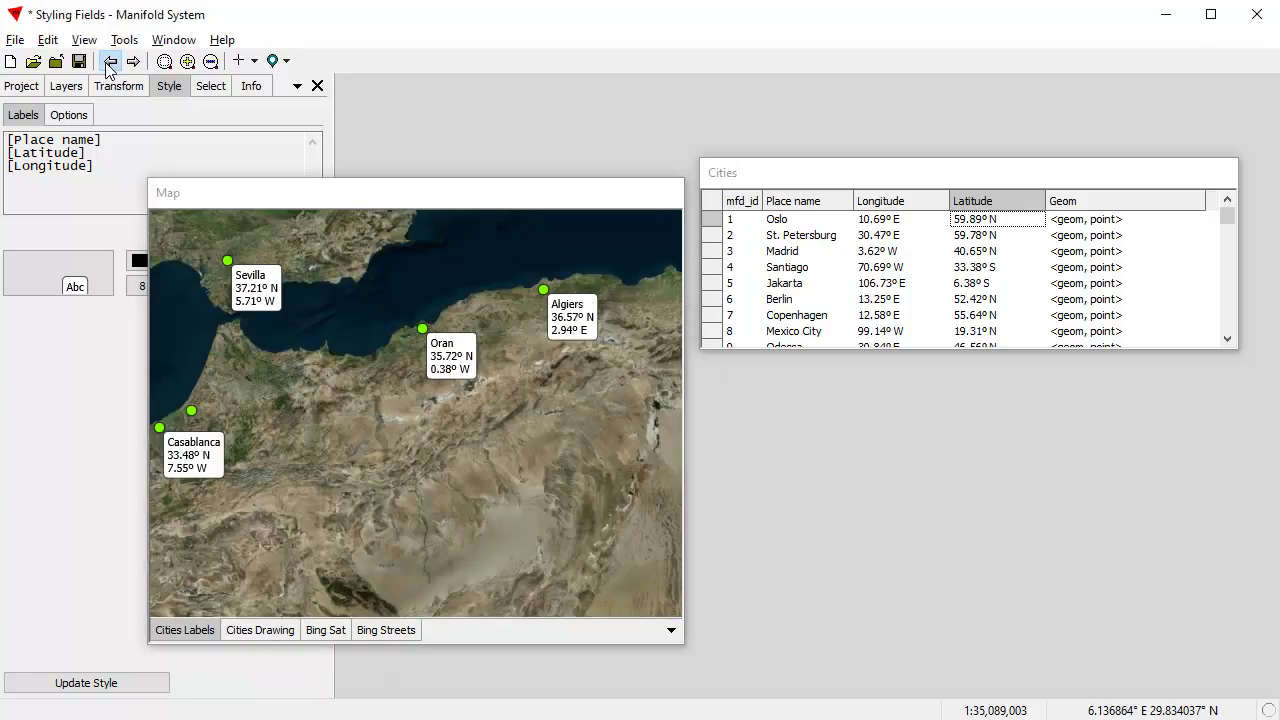
click(110, 61)
click(110, 61)
click(110, 61)
click(110, 61)
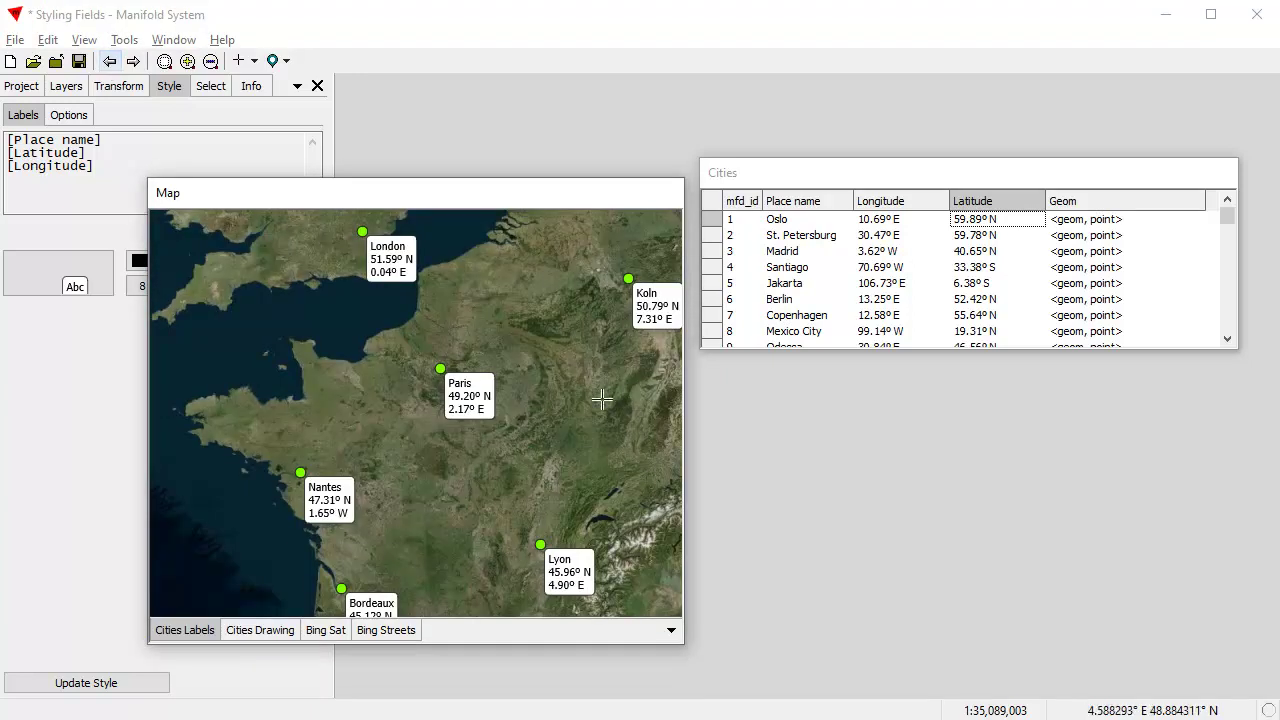
- Place the Numeric Vectors table below Cities and set the x2 float vector field's style to the ad decimal degrees format
drag(894, 180, 892, 118)
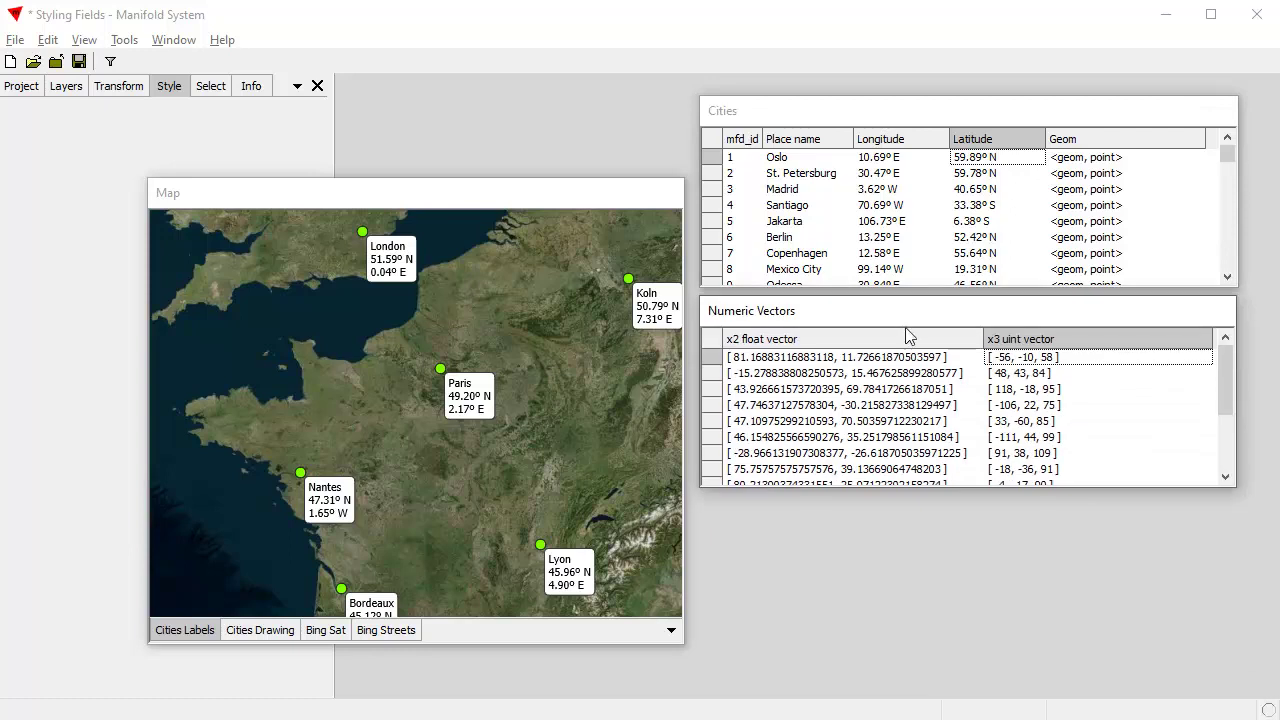
drag(909, 313, 903, 358)
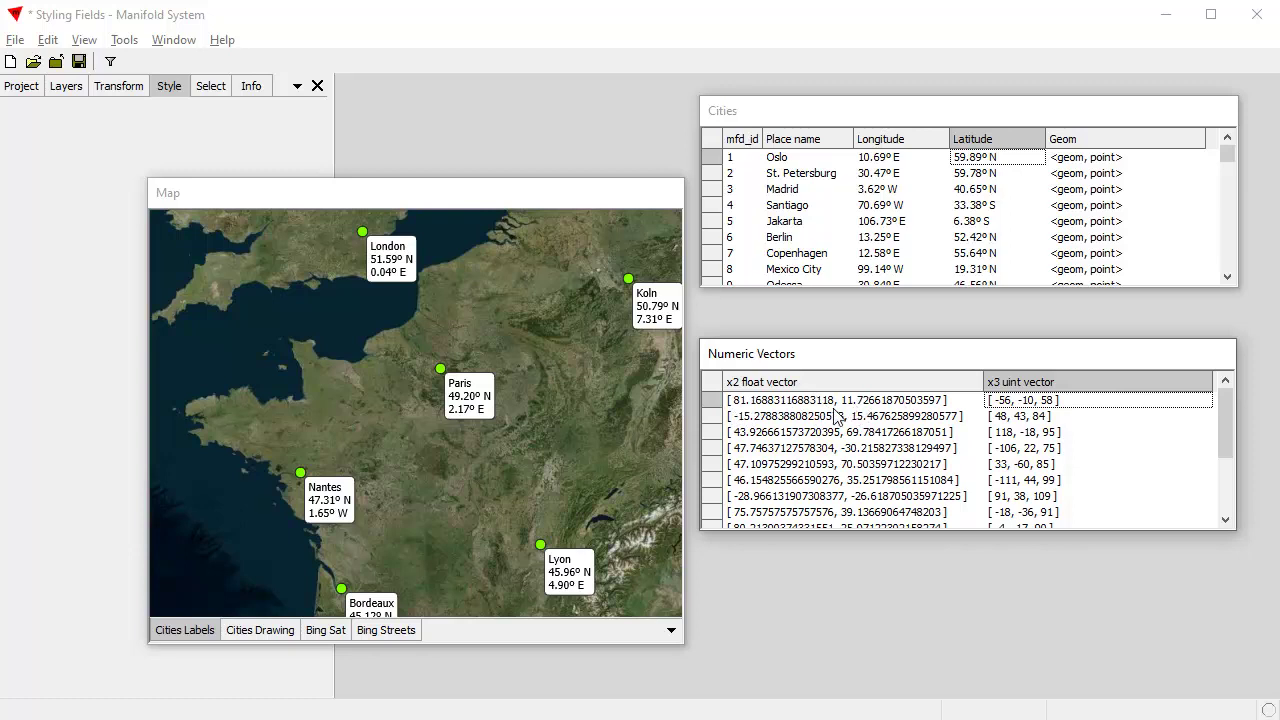
click(900, 404)
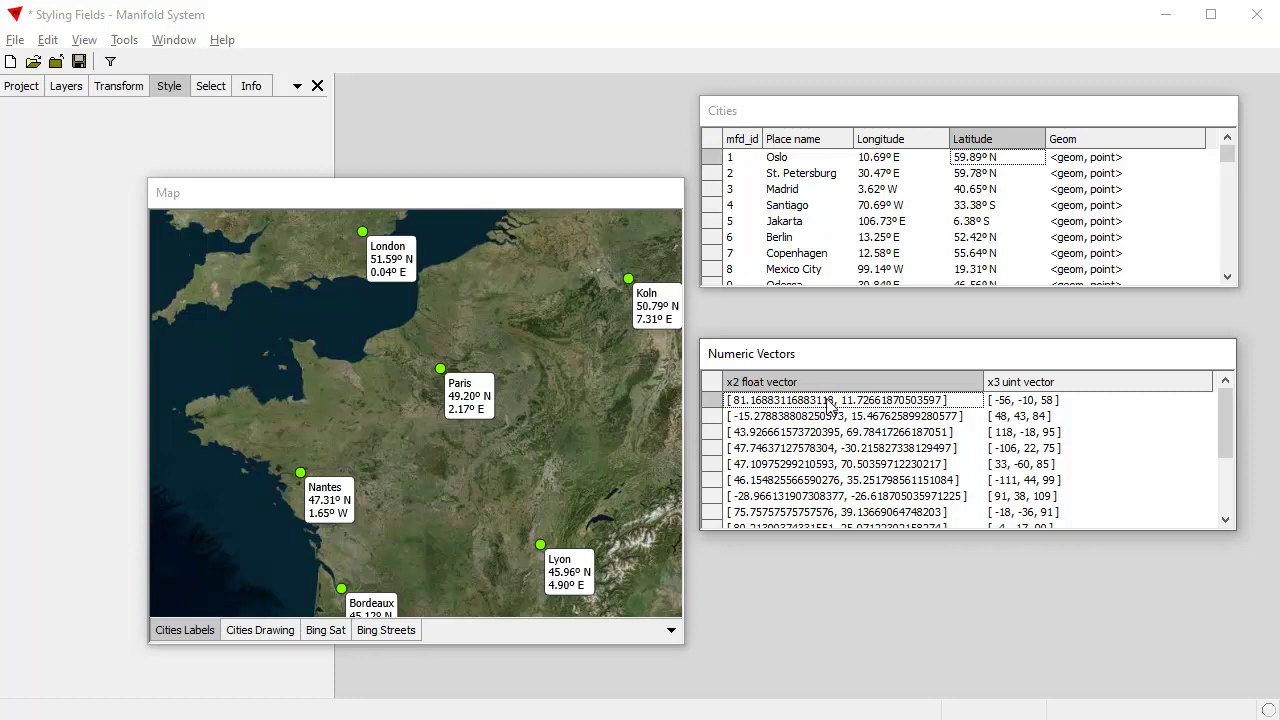
right_click(918, 382)
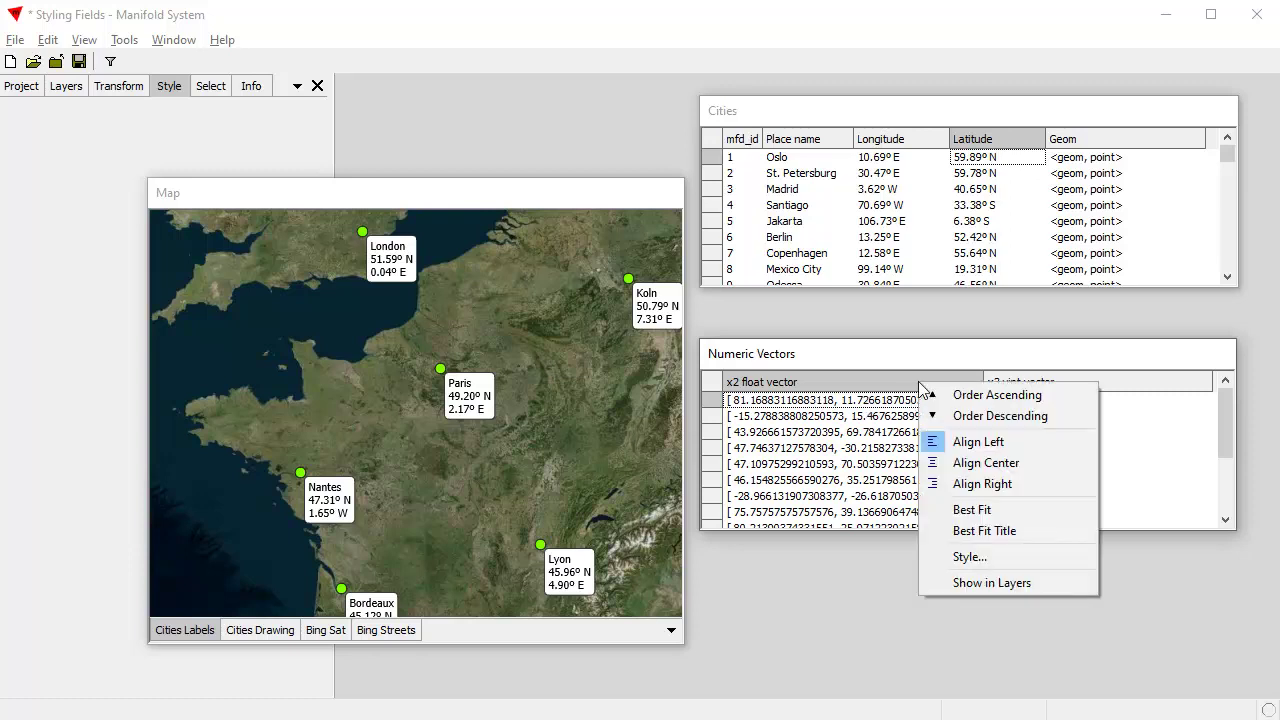
click(966, 558)
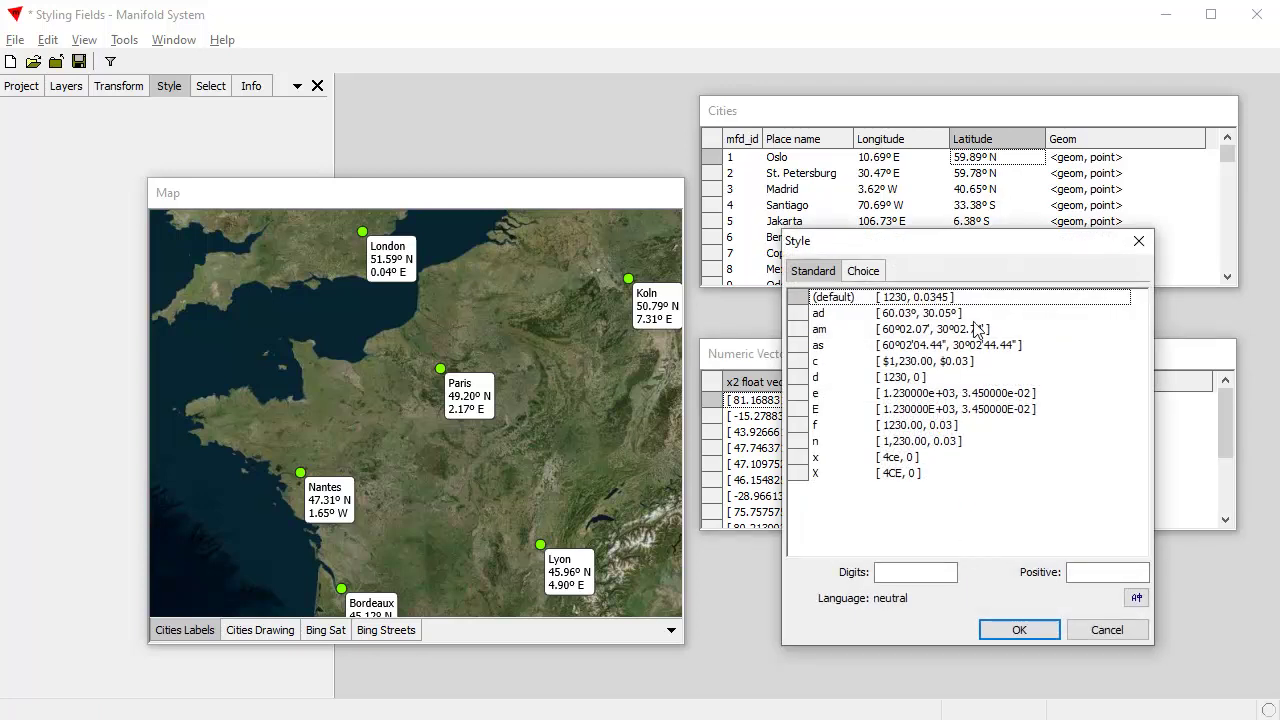
click(918, 315)
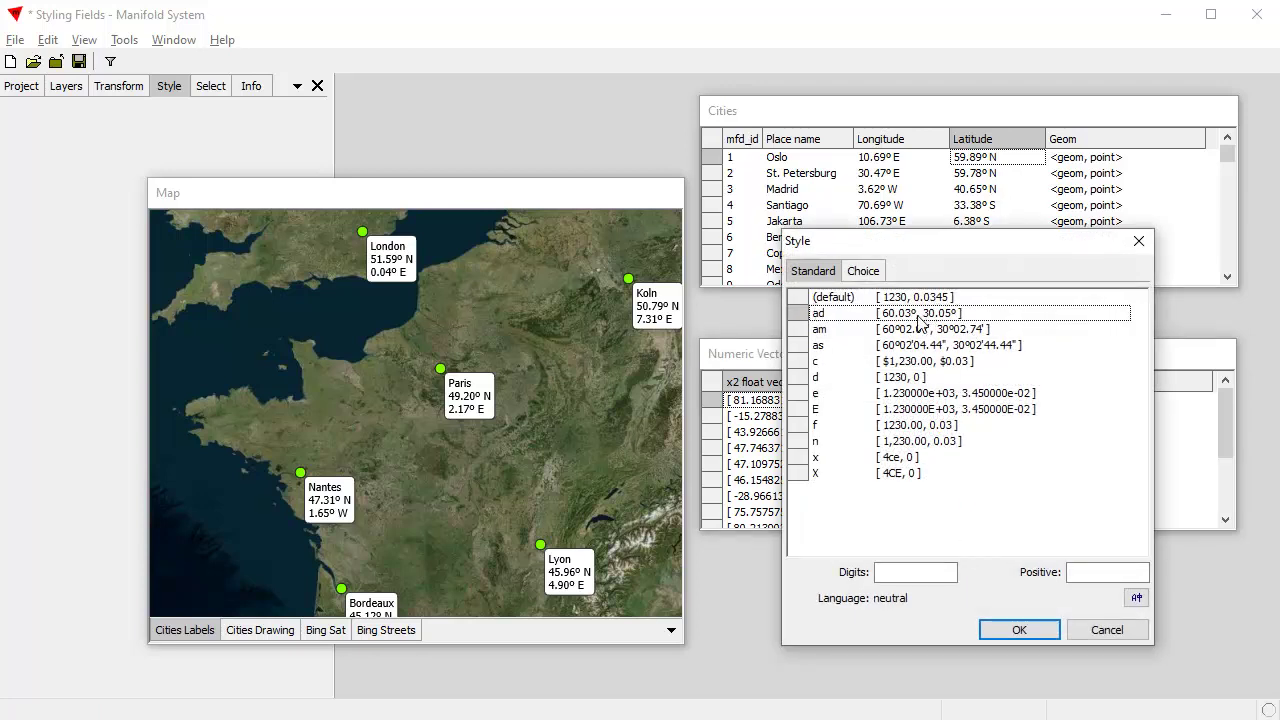
click(1017, 632)
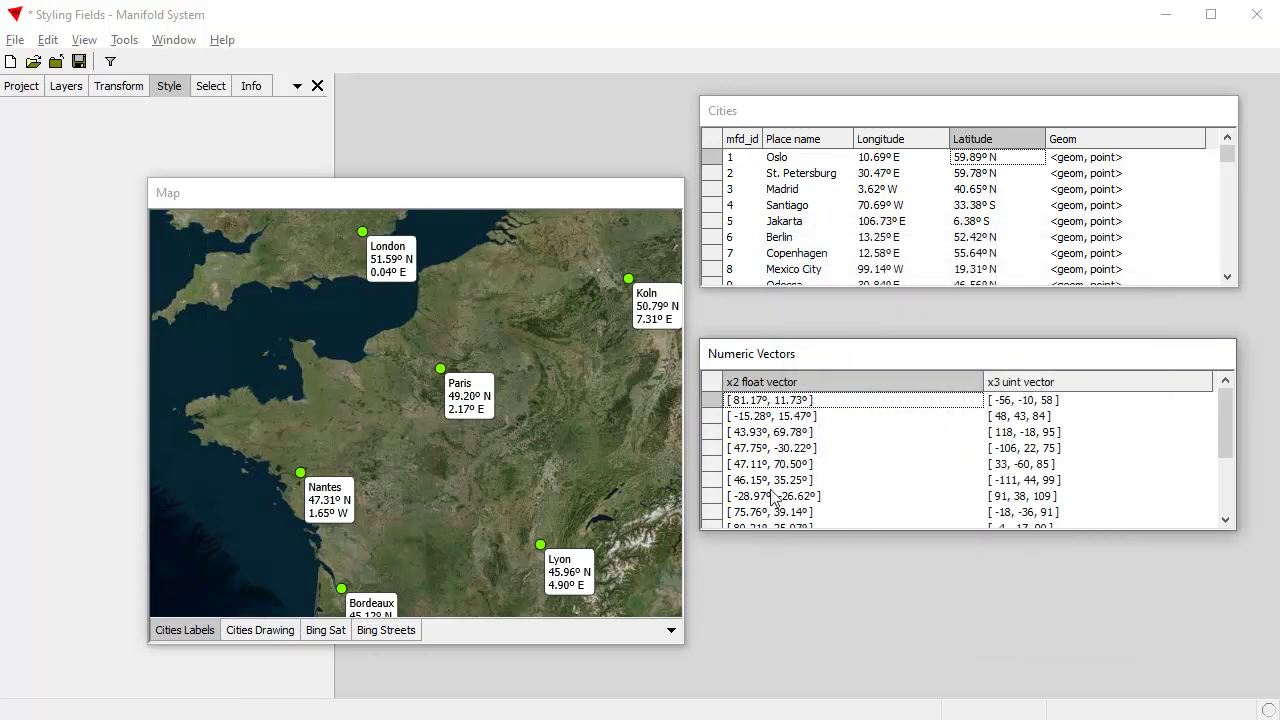
- Set the positive direction of the x2 float vector field's style to E and apply it
right_click(888, 392)
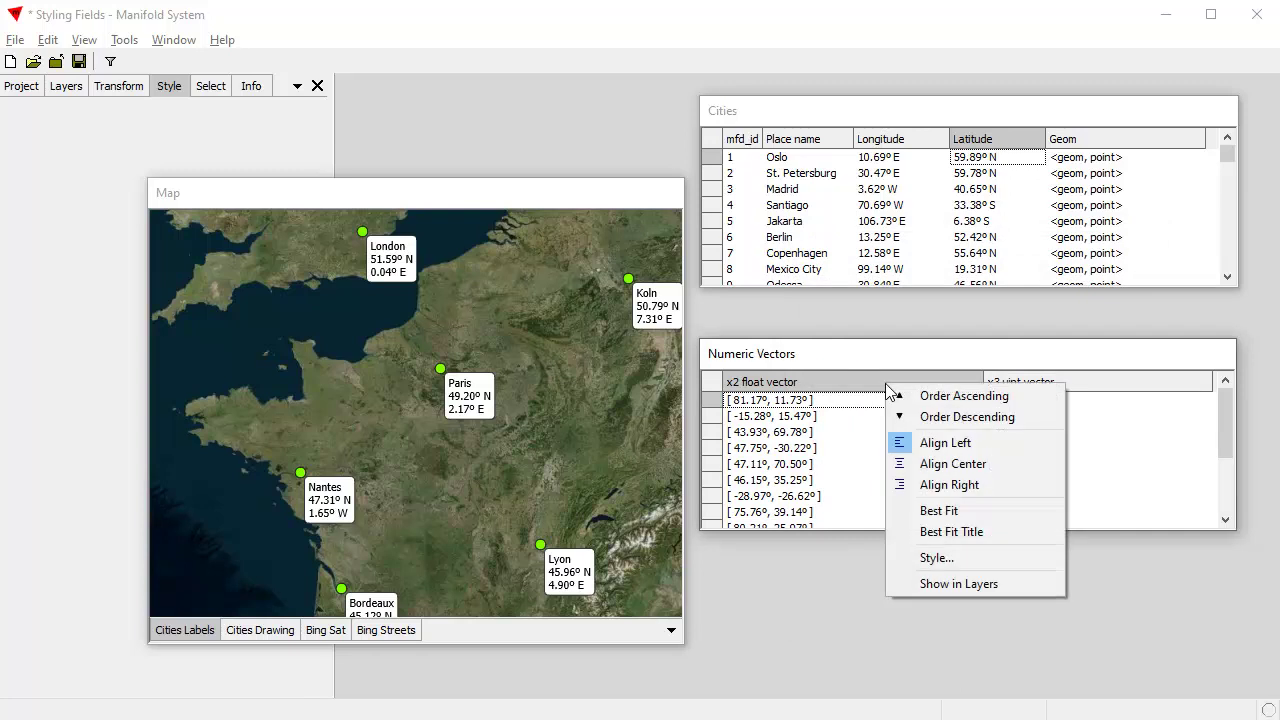
click(954, 557)
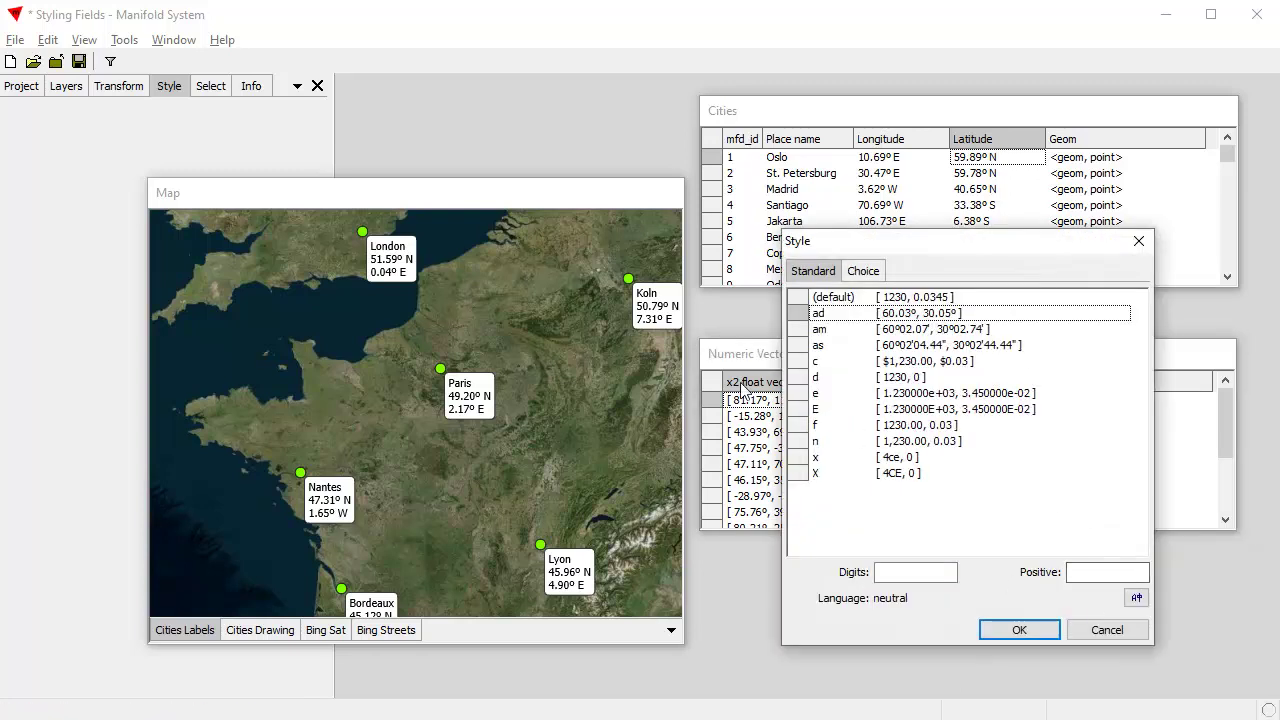
click(1090, 578)
text(E)
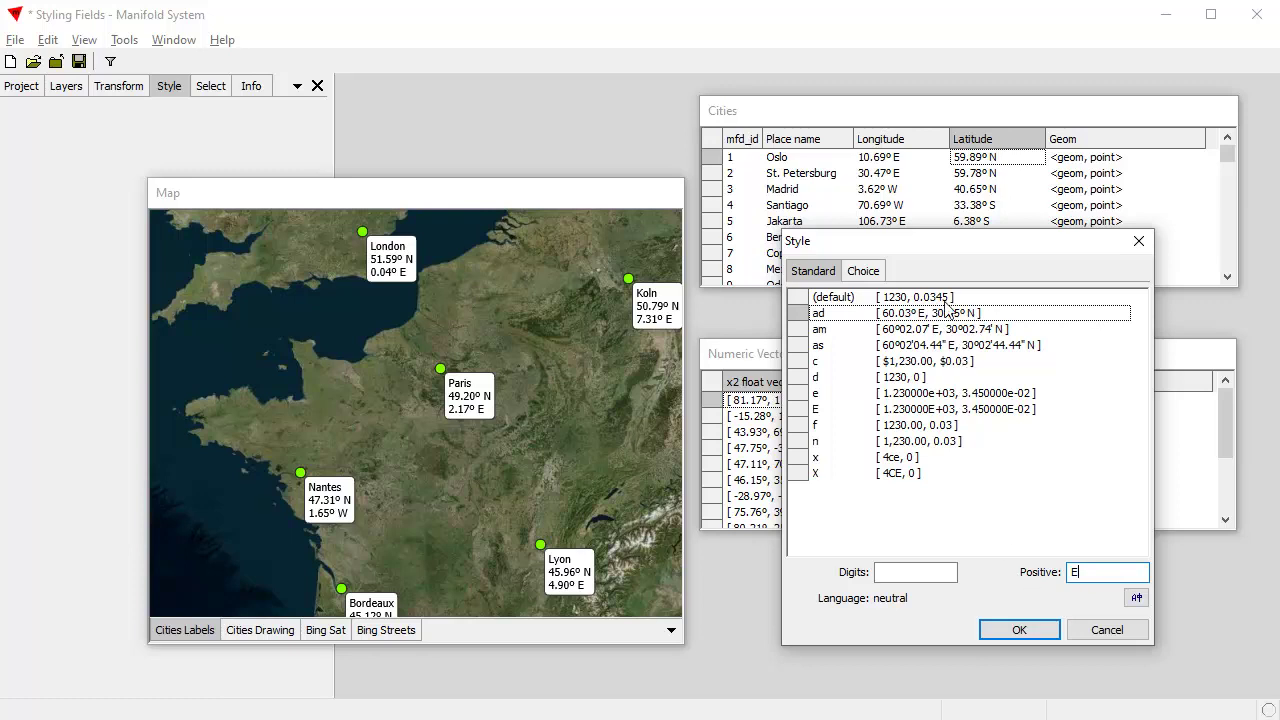
click(1015, 630)
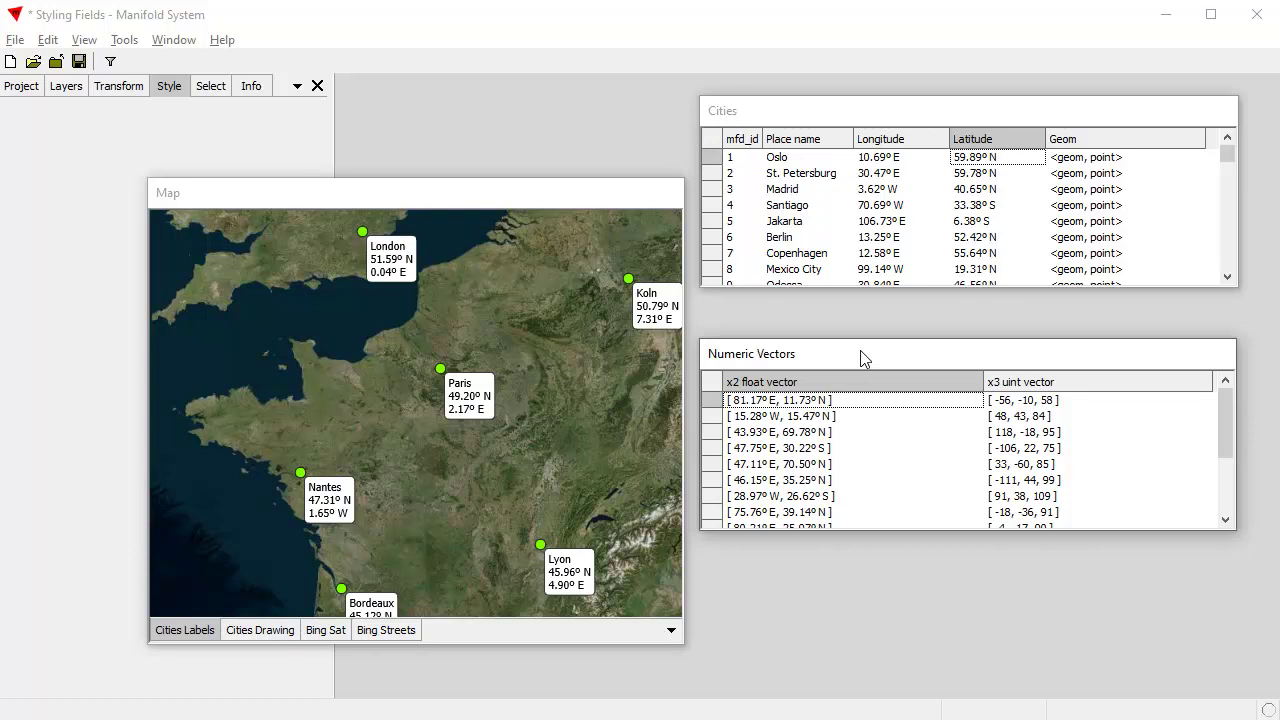
- Try W and N as the positive direction of the x2 float vector field's style, and reset it to E
right_click(852, 381)
click(912, 557)
double_click(1075, 572)
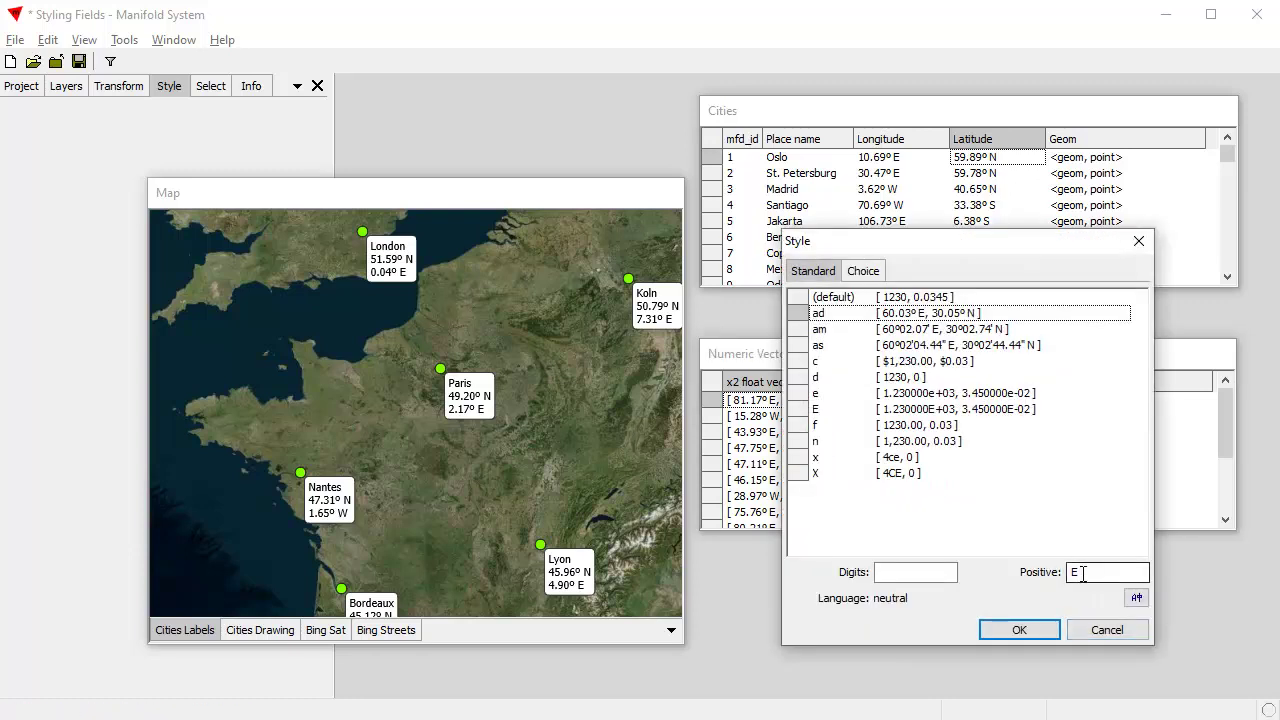
text(W)
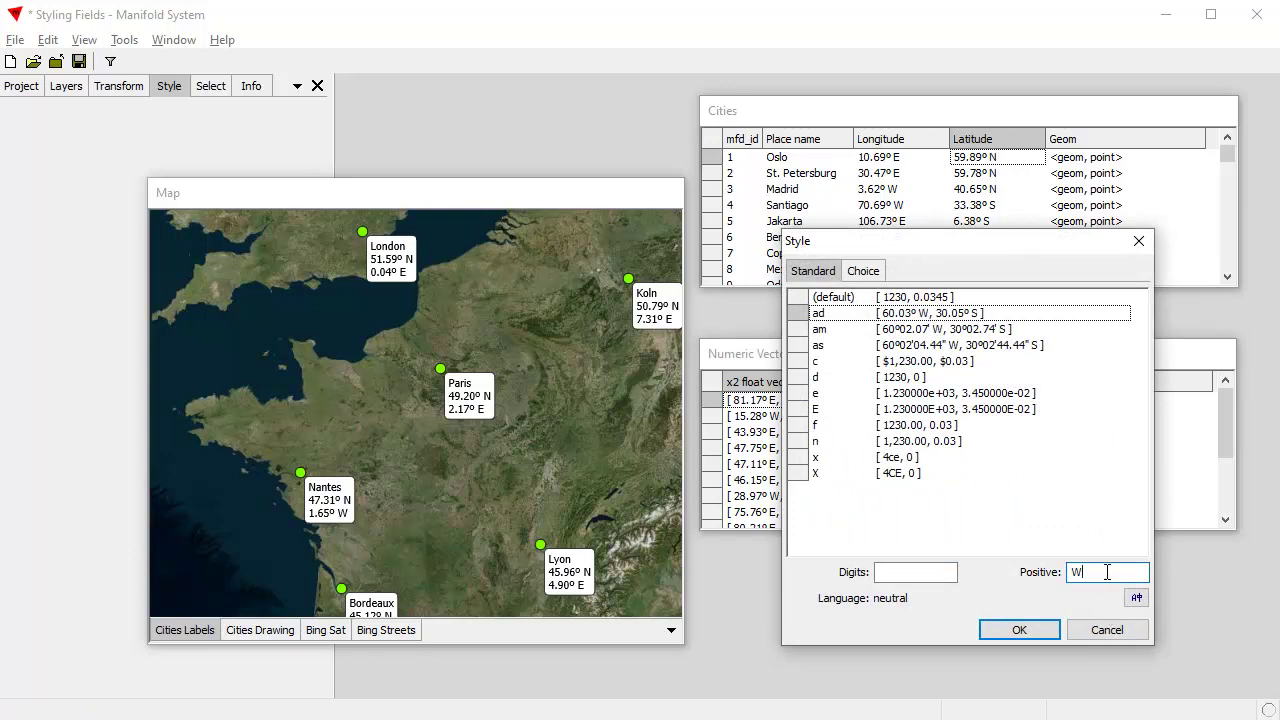
drag(1093, 573, 1070, 580)
text(N)
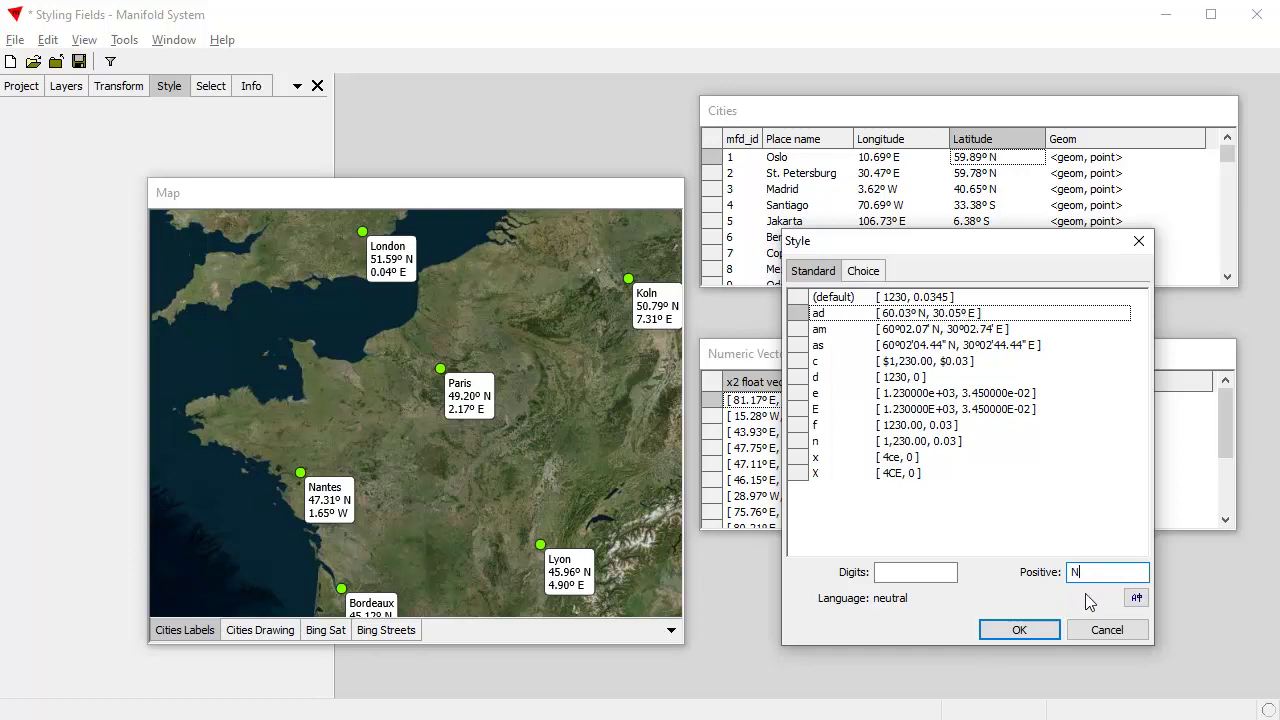
drag(1099, 567, 1052, 578)
text(E)
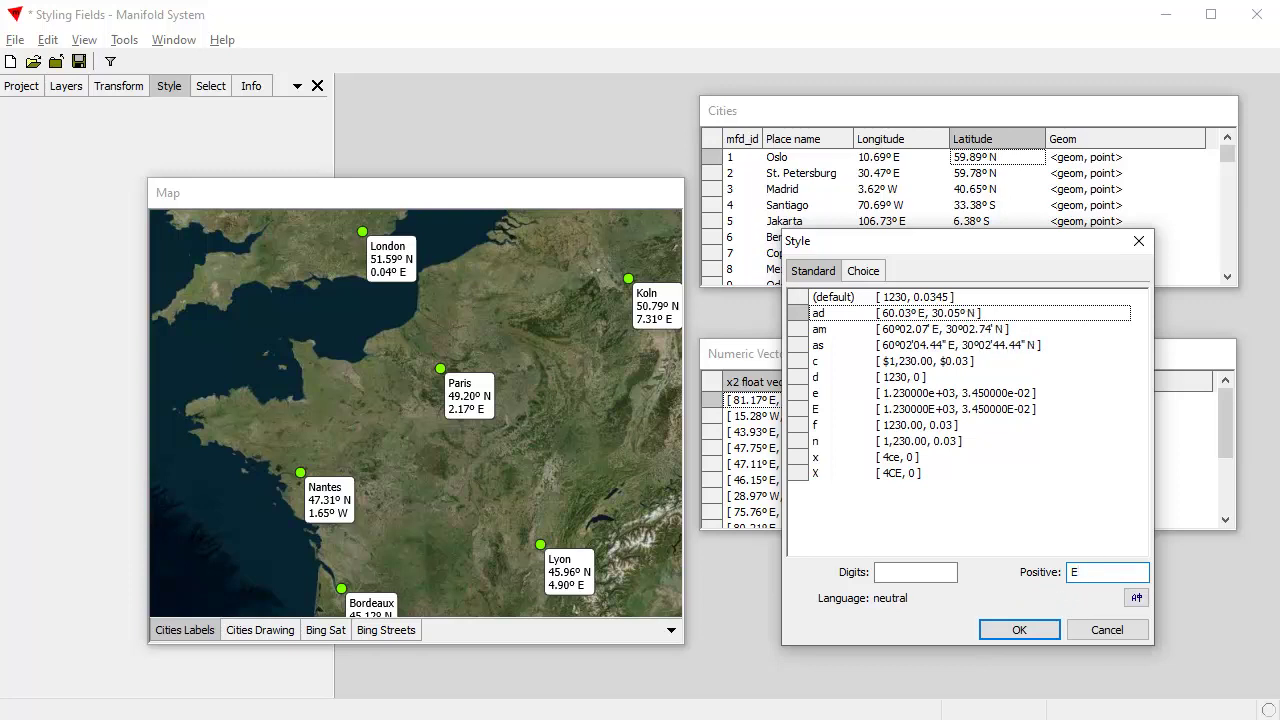
click(1019, 630)
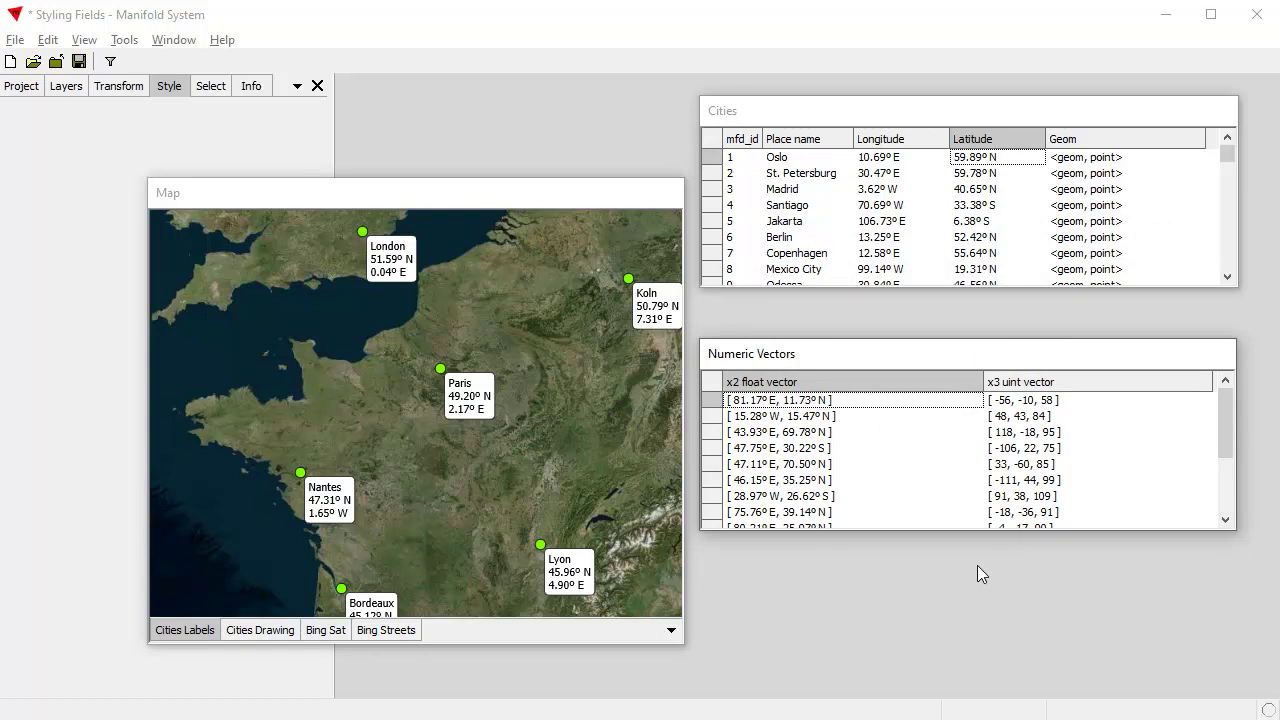
- Set the x3 uint vector field's style to the ad decimal degrees format
right_click(1065, 386)
click(1131, 553)
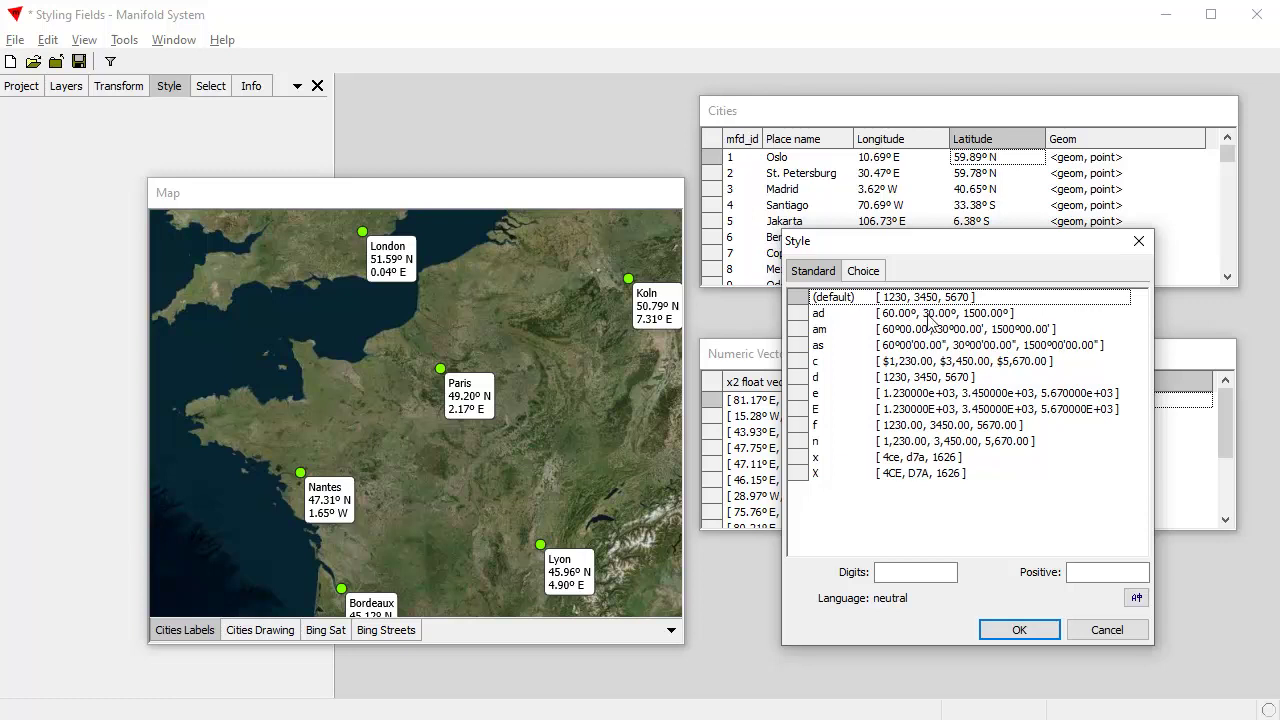
click(975, 316)
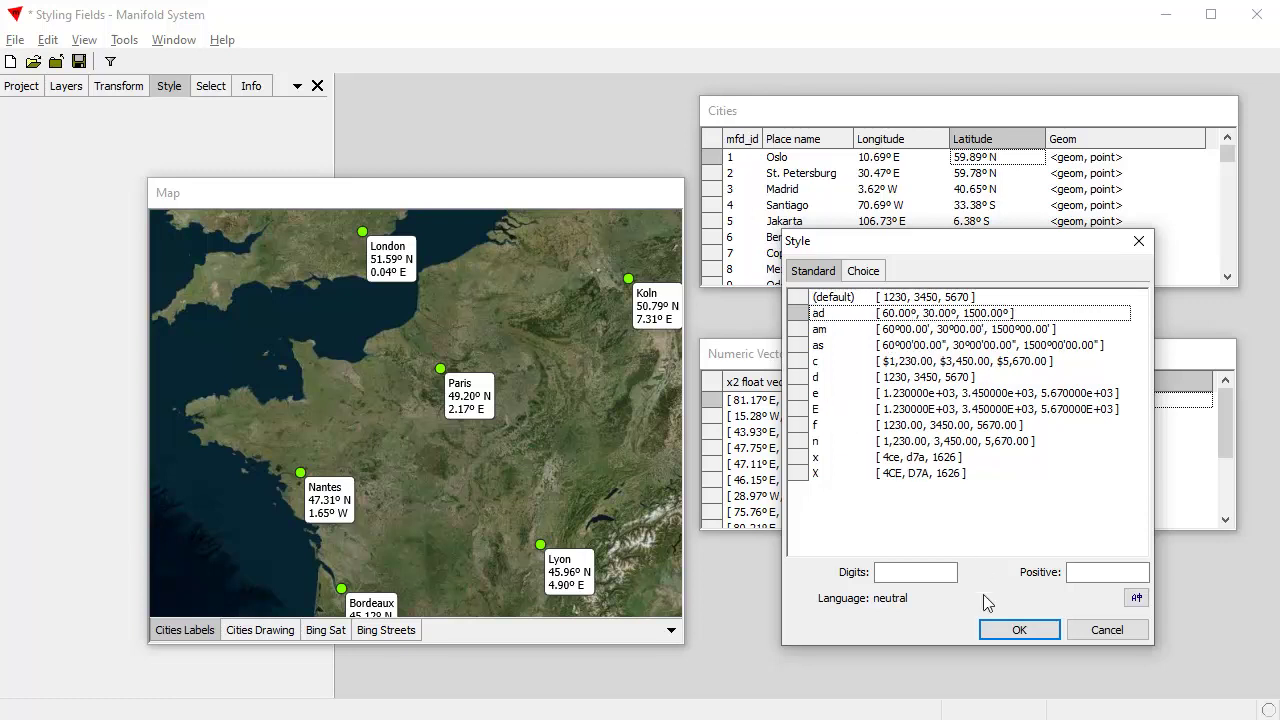
click(1003, 630)
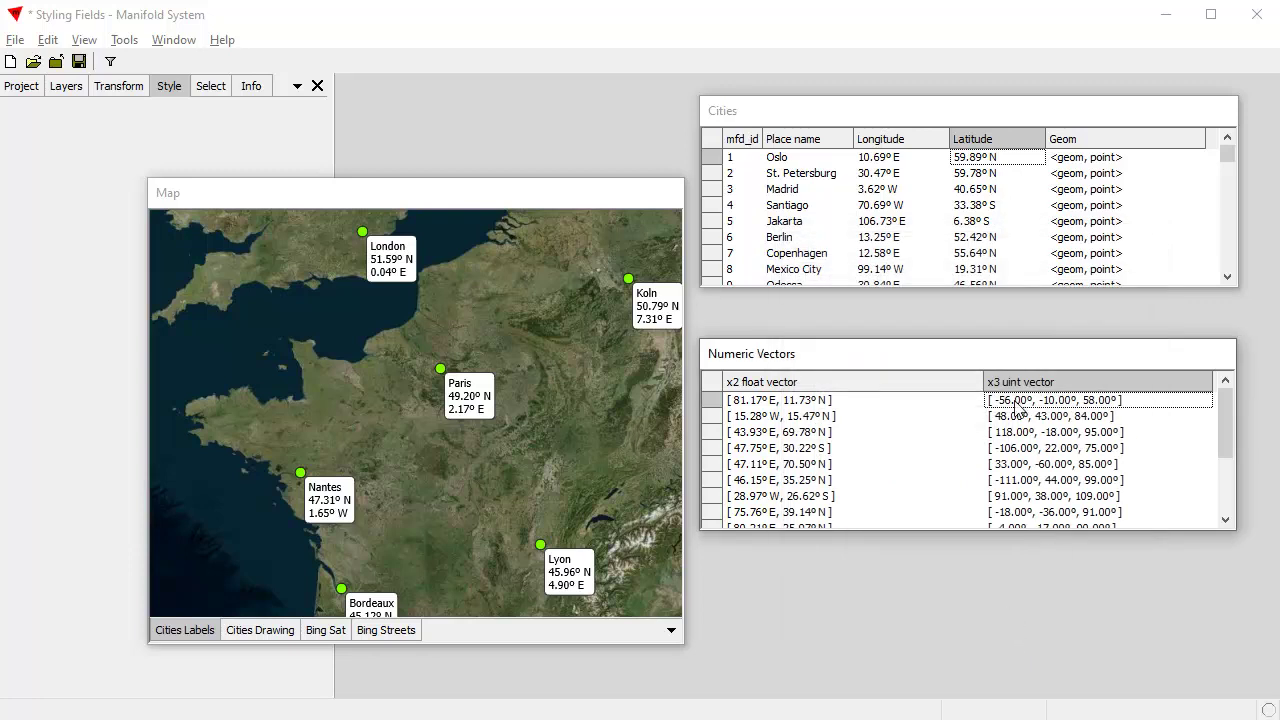
- Set the positive direction of the x3 uint vector field's style to E and apply it
right_click(1074, 408)
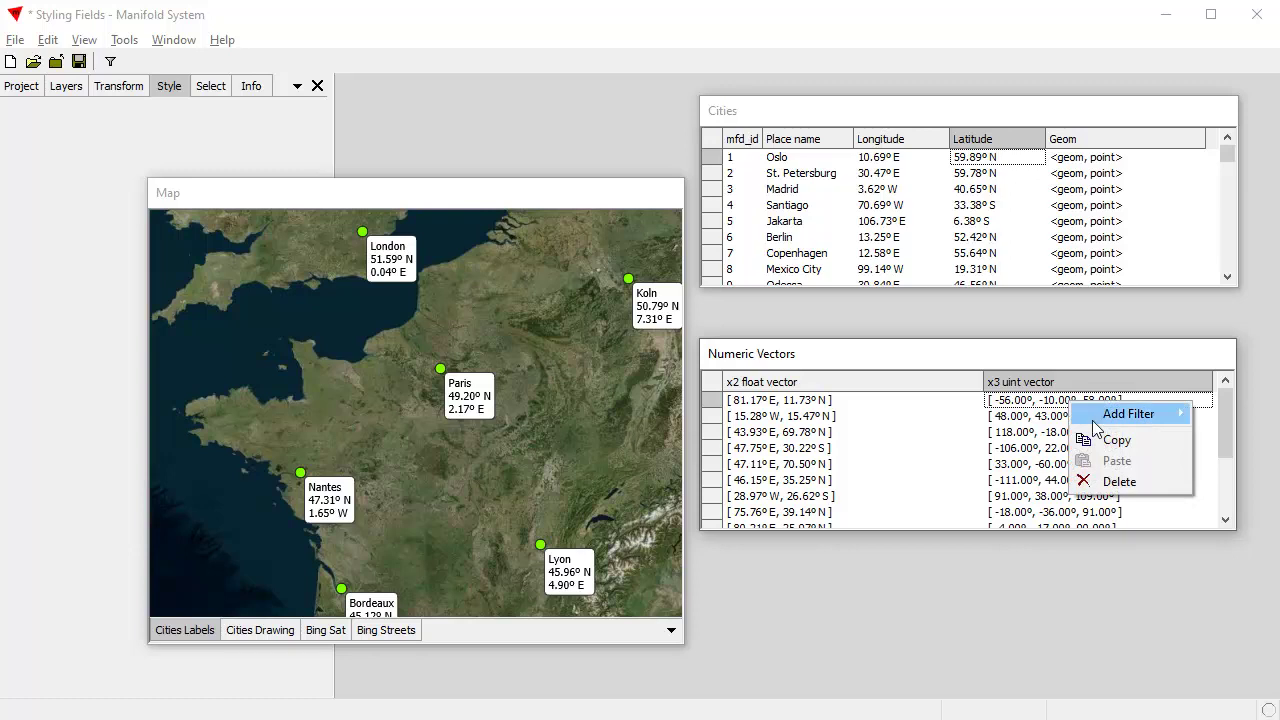
right_click(1032, 378)
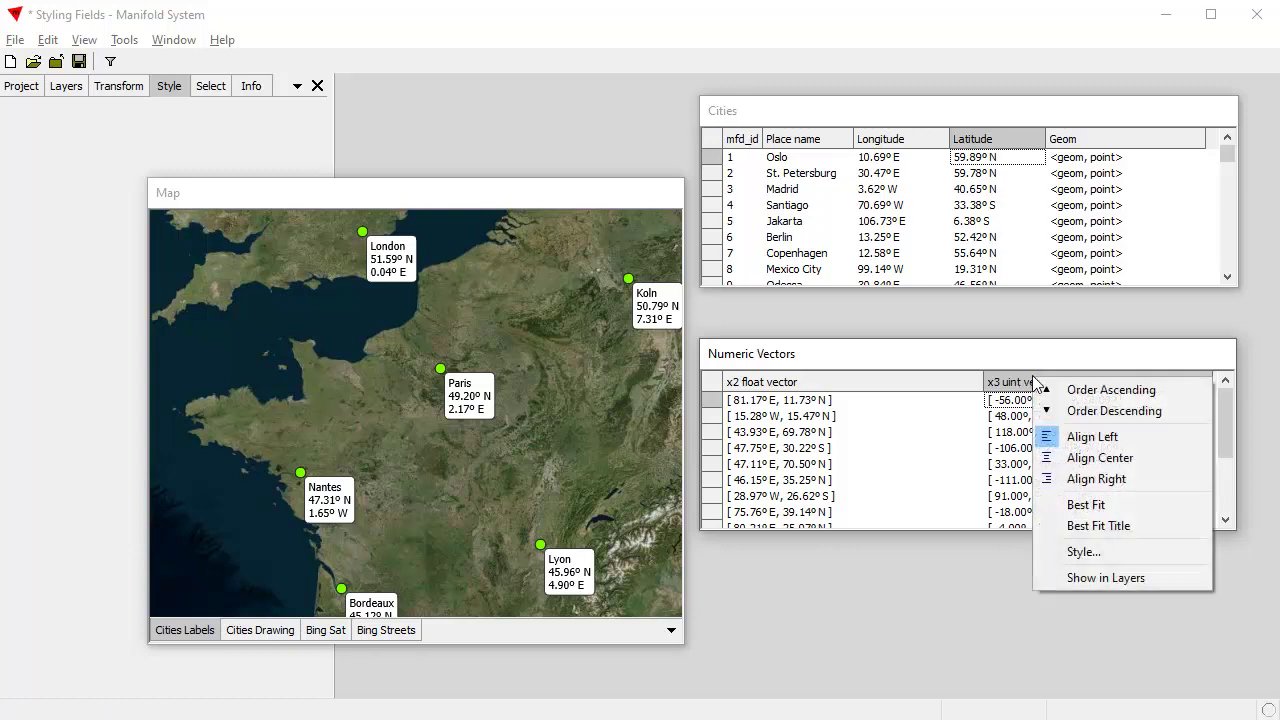
click(1090, 550)
drag(983, 249, 1025, 263)
click(1133, 588)
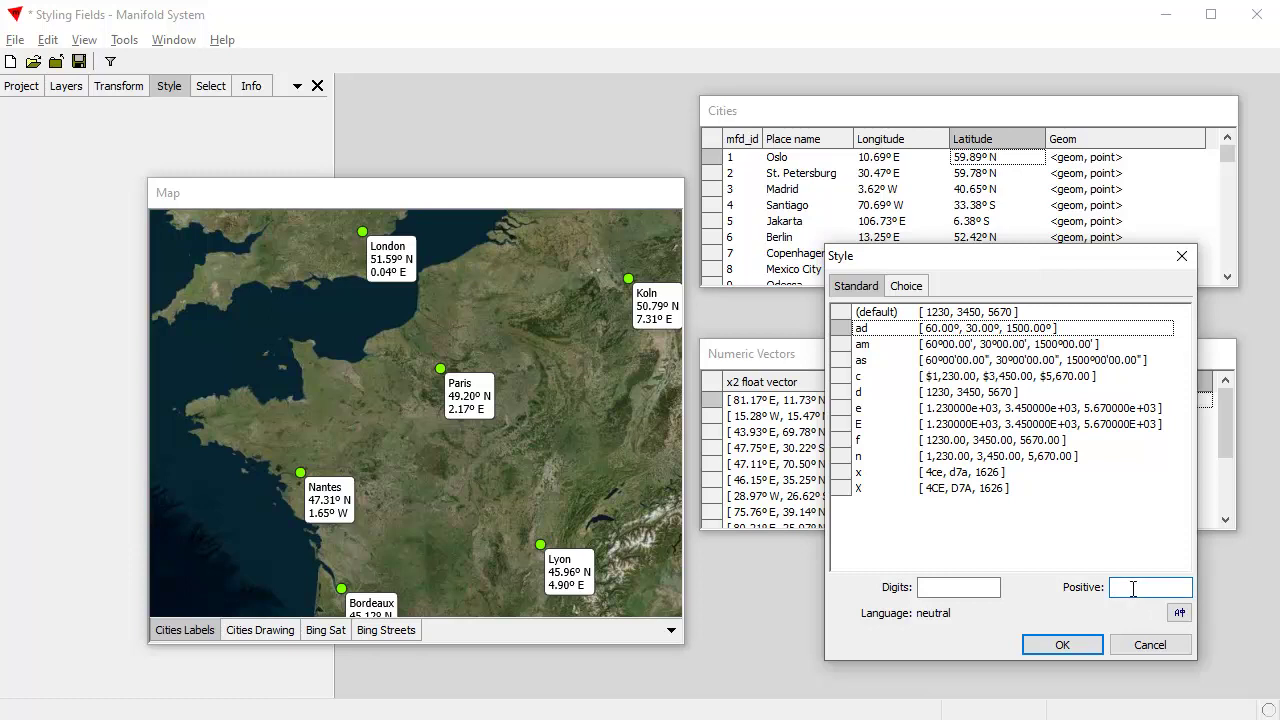
text(E)
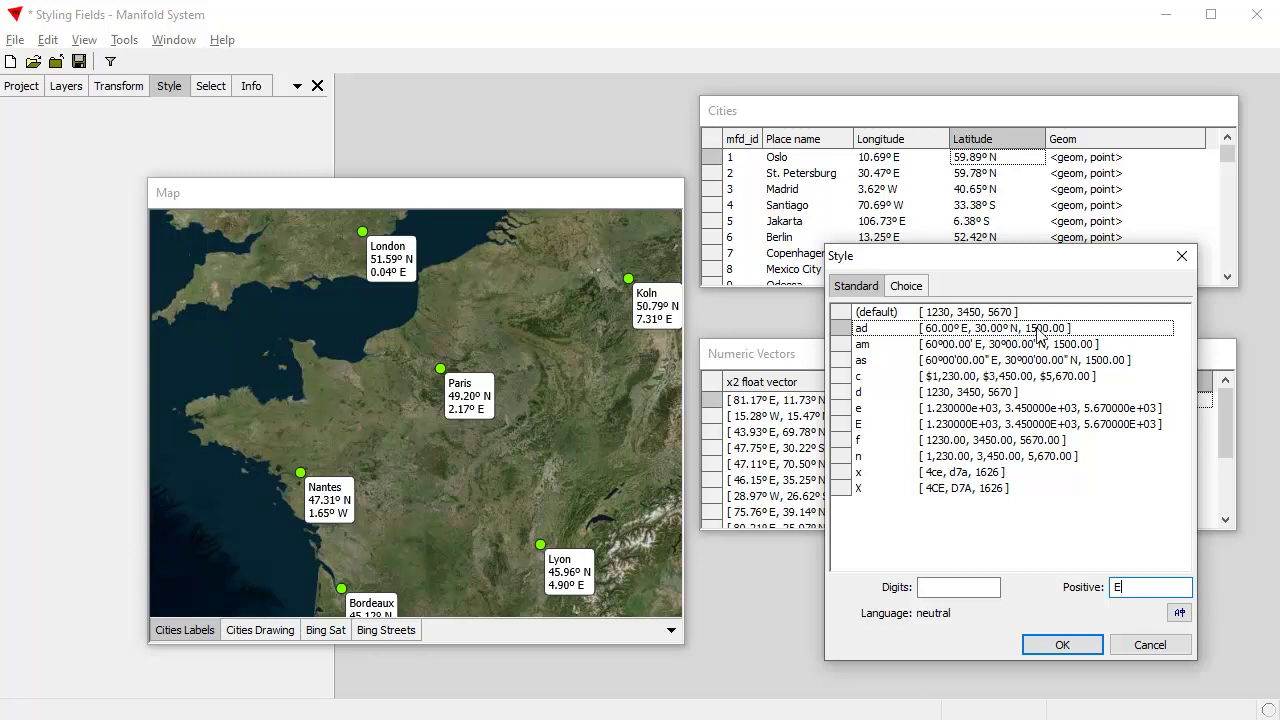
click(1068, 646)
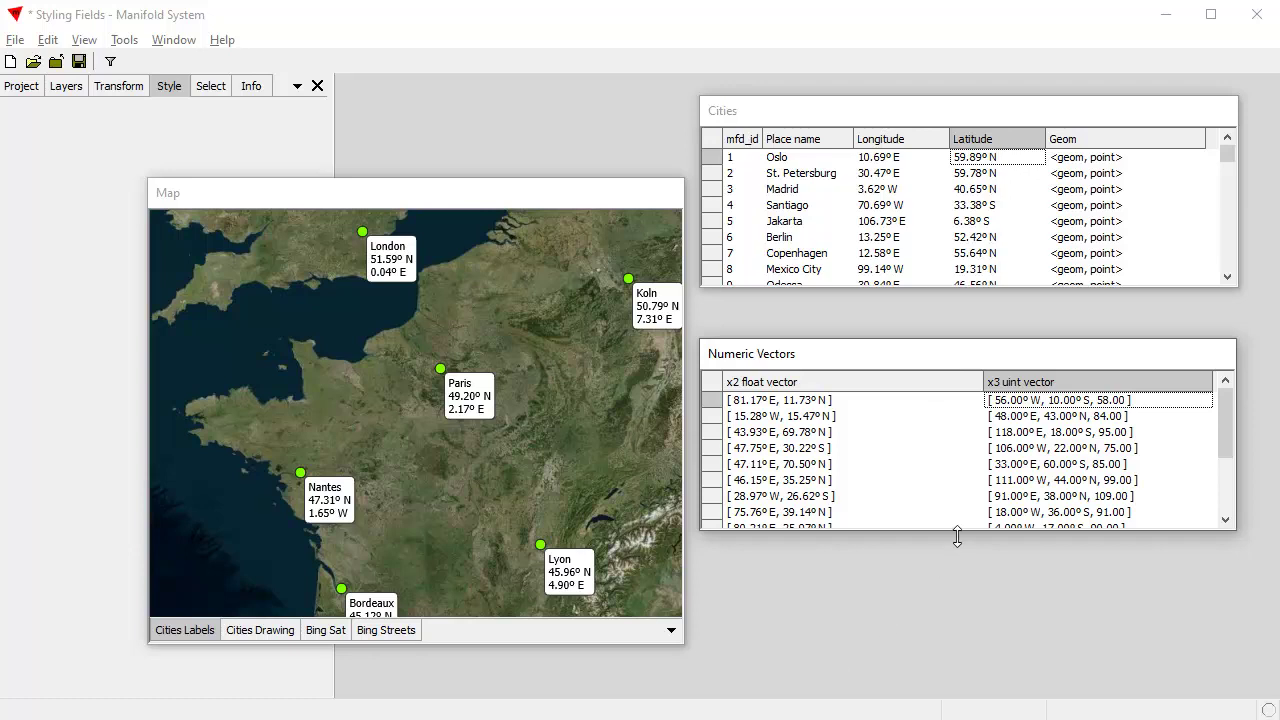
- Bring the Eclipses table into view and set the URL_Overview field's style to the u URL format
drag(590, 719, 1036, 312)
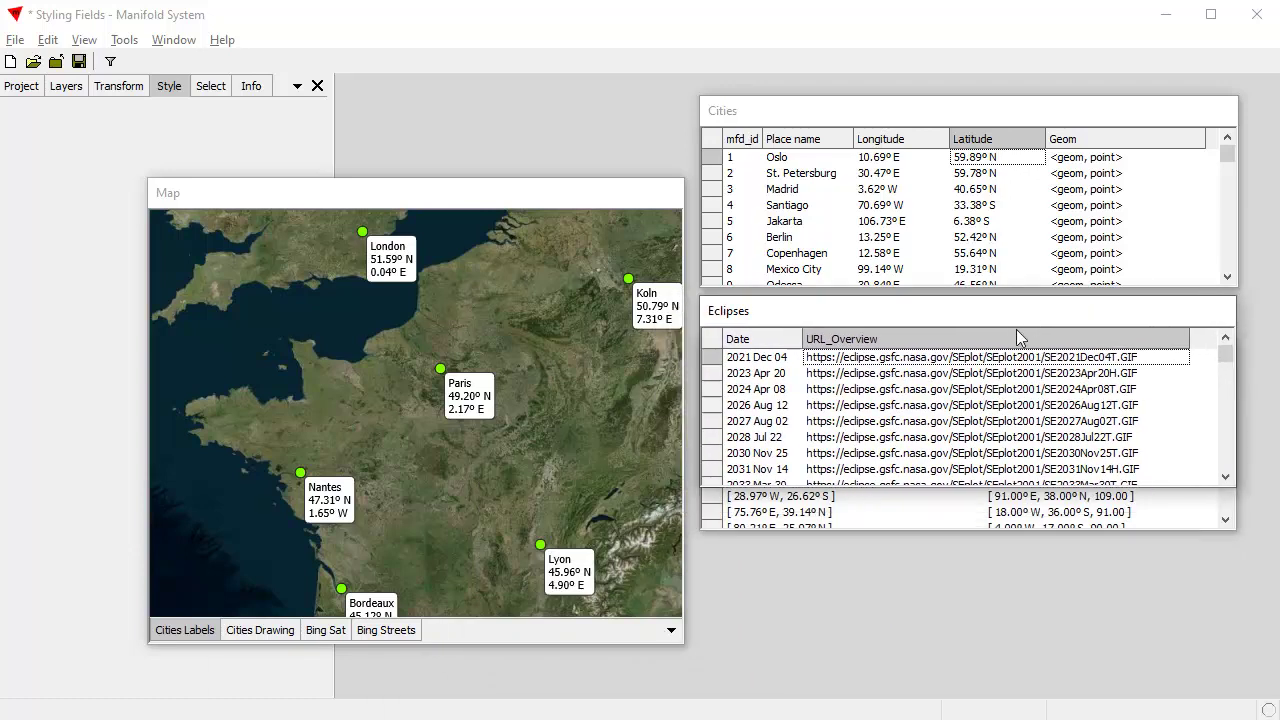
right_click(921, 339)
click(962, 513)
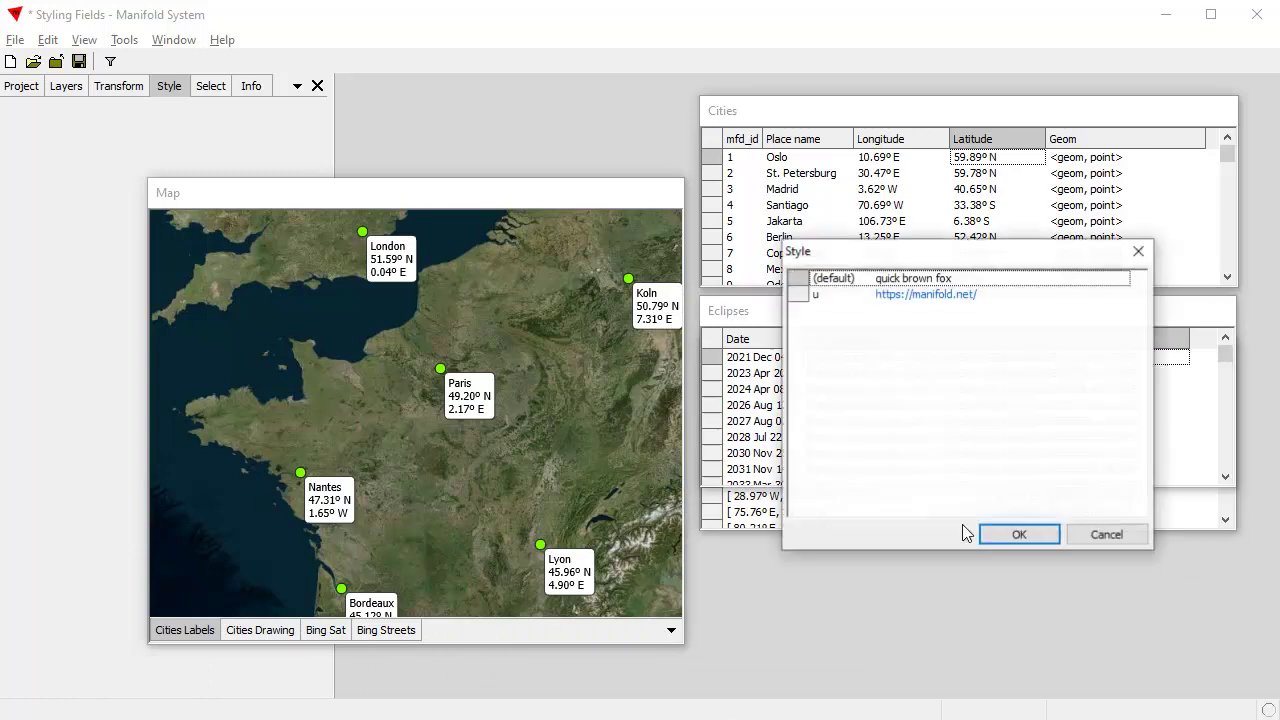
click(946, 296)
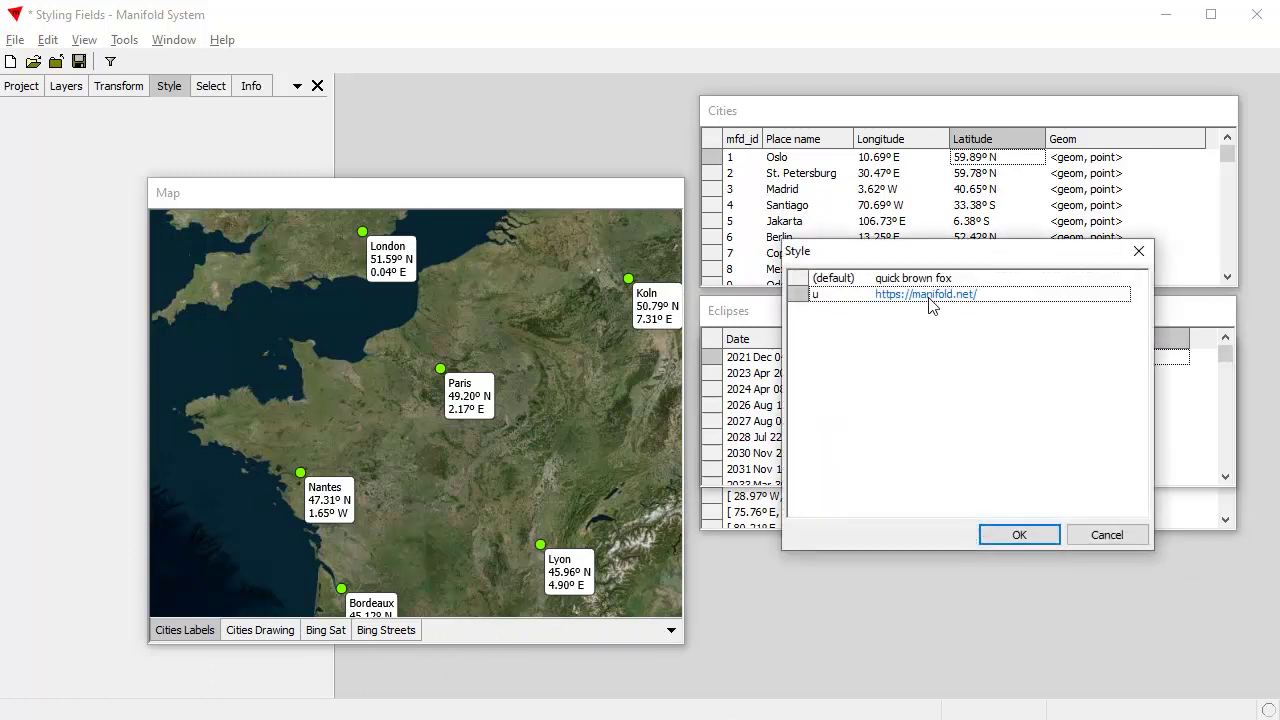
click(1019, 535)
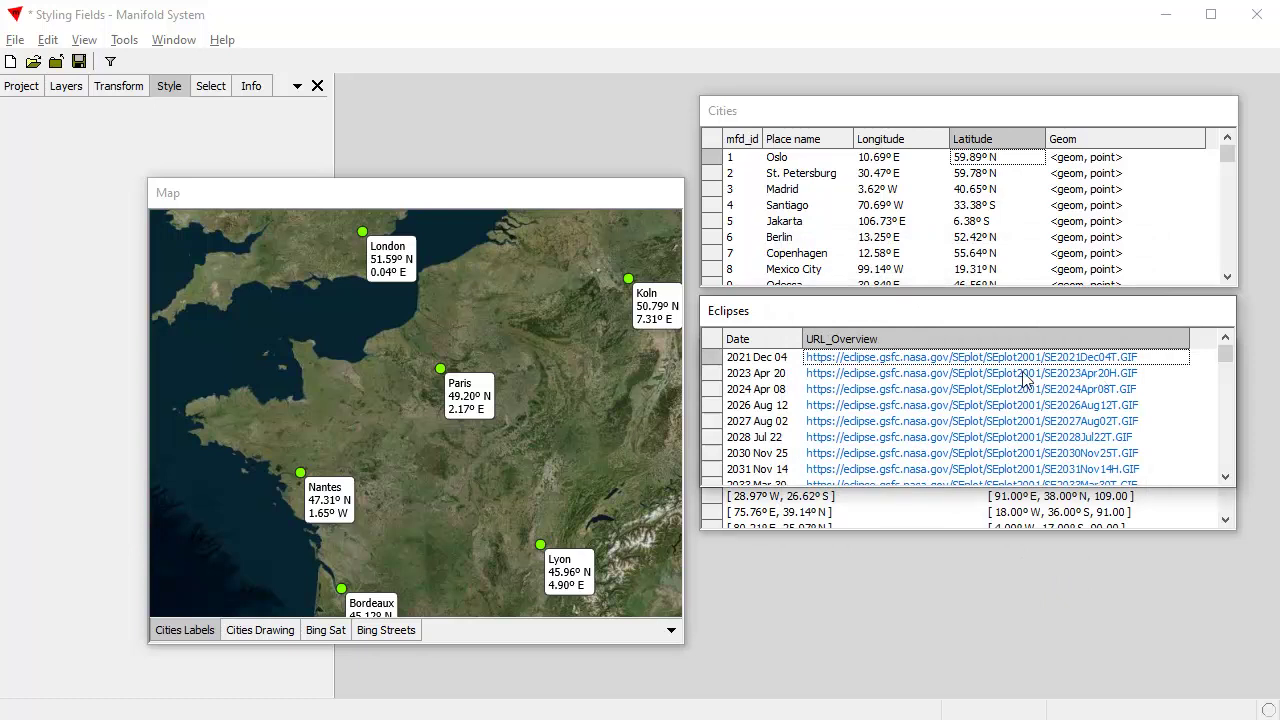
- Reposition the Eclipses table below the Cities table and check the commands available for the 2023 Apr 20 link
drag(982, 318, 991, 360)
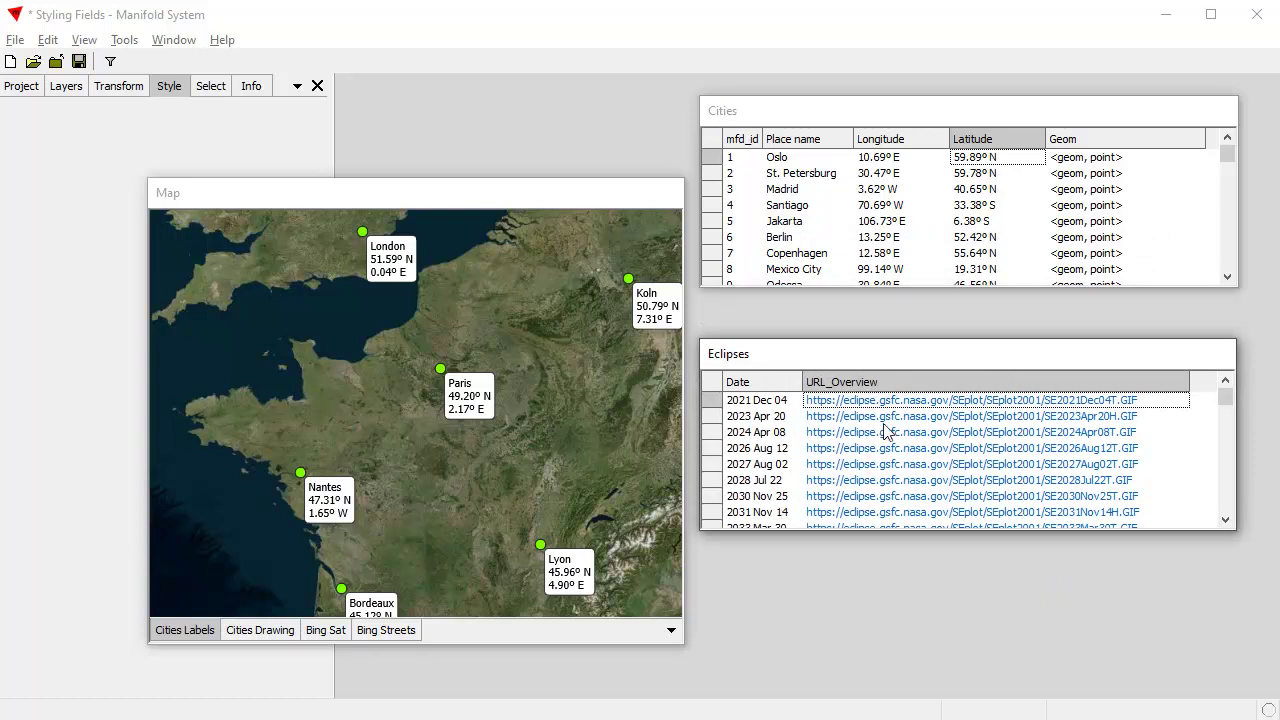
right_click(958, 416)
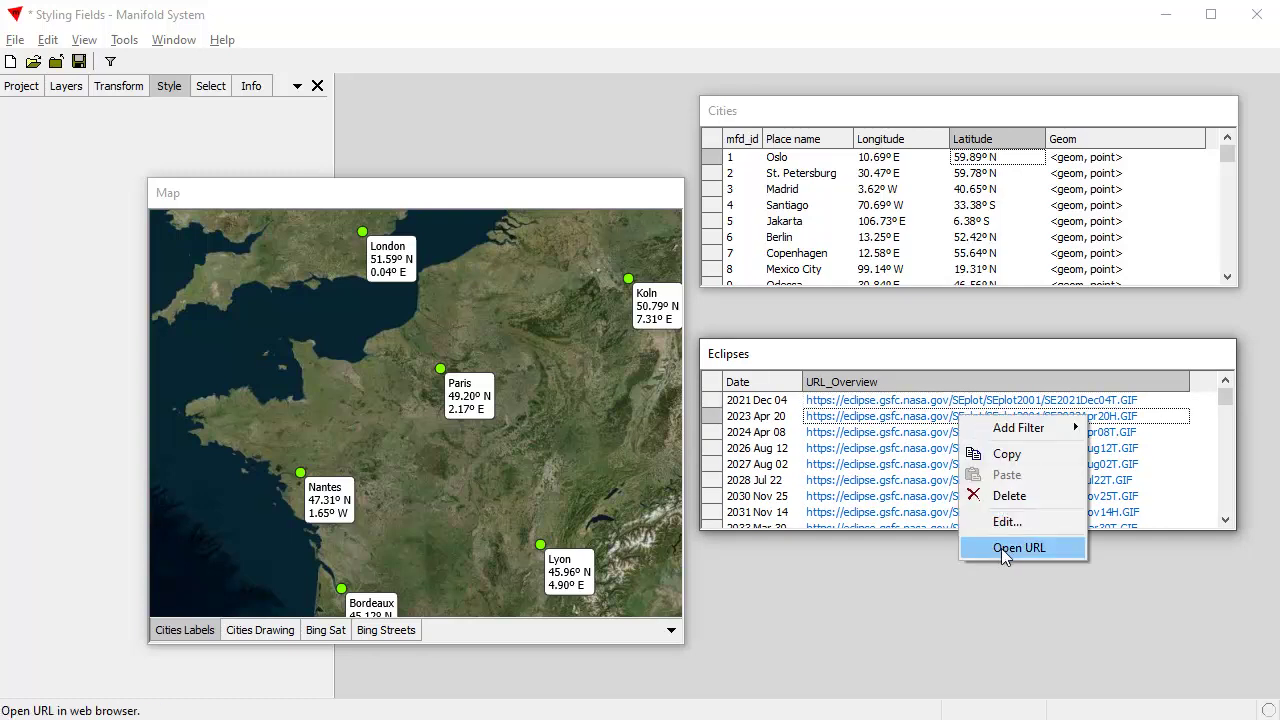
click(900, 353)
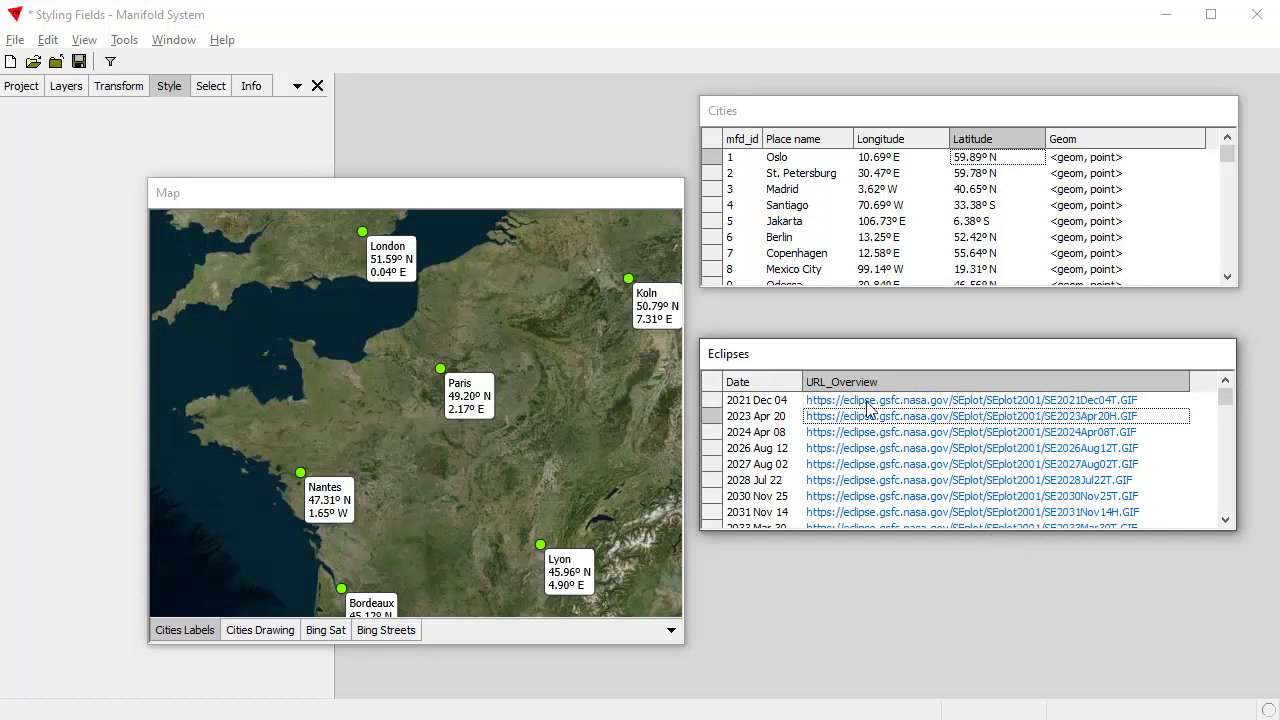
- Insert the text "not OK" before the URL in the 2026 Aug 12 record of the Eclipses table
click(811, 453)
click(811, 457)
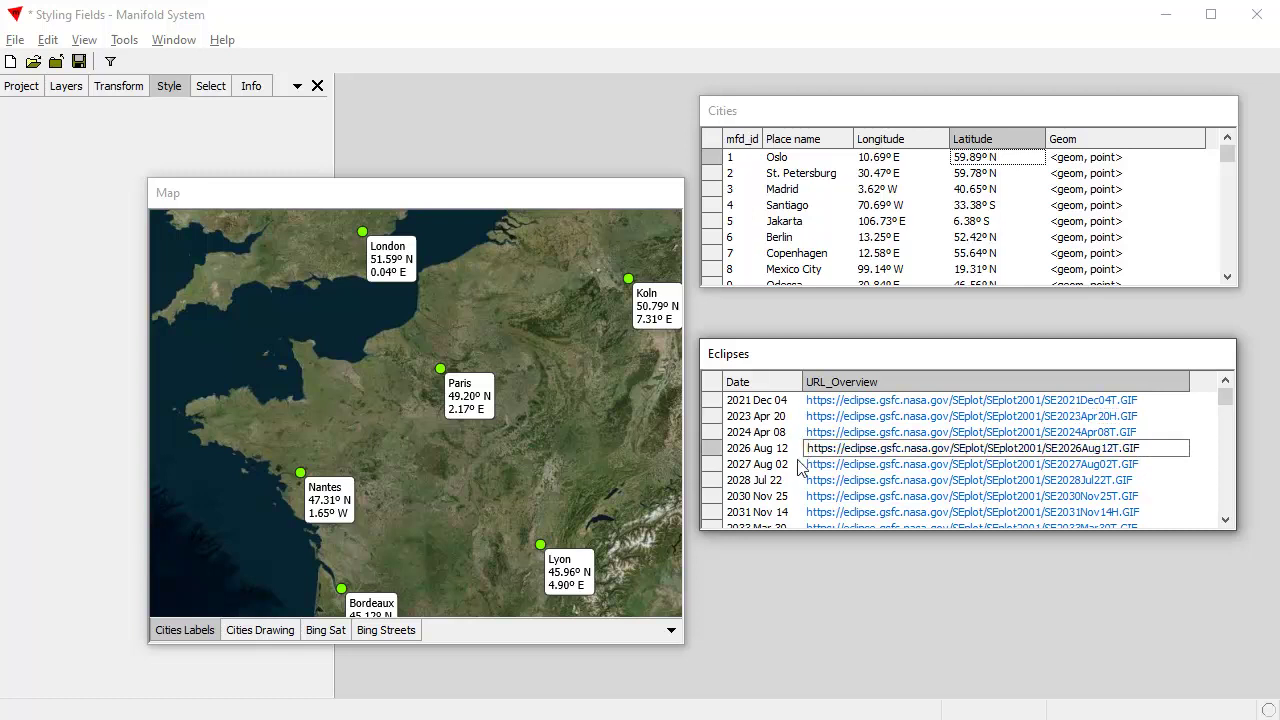
text(not O)
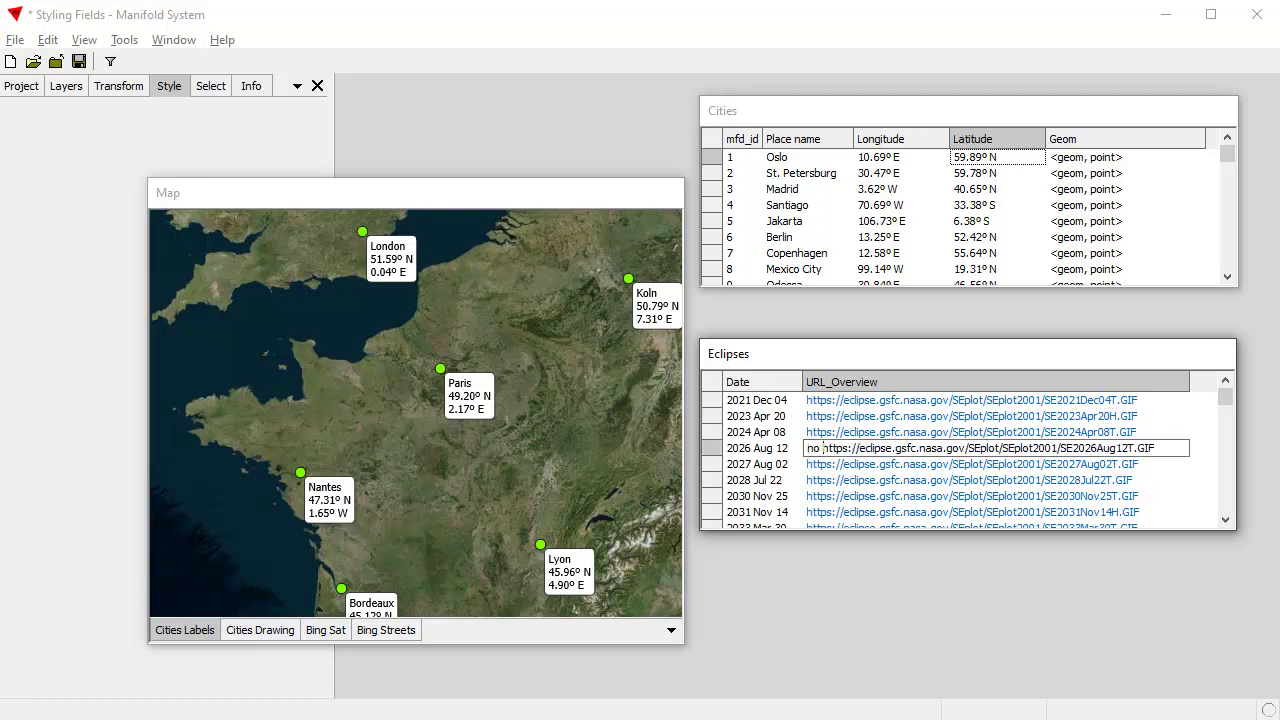
text(K)
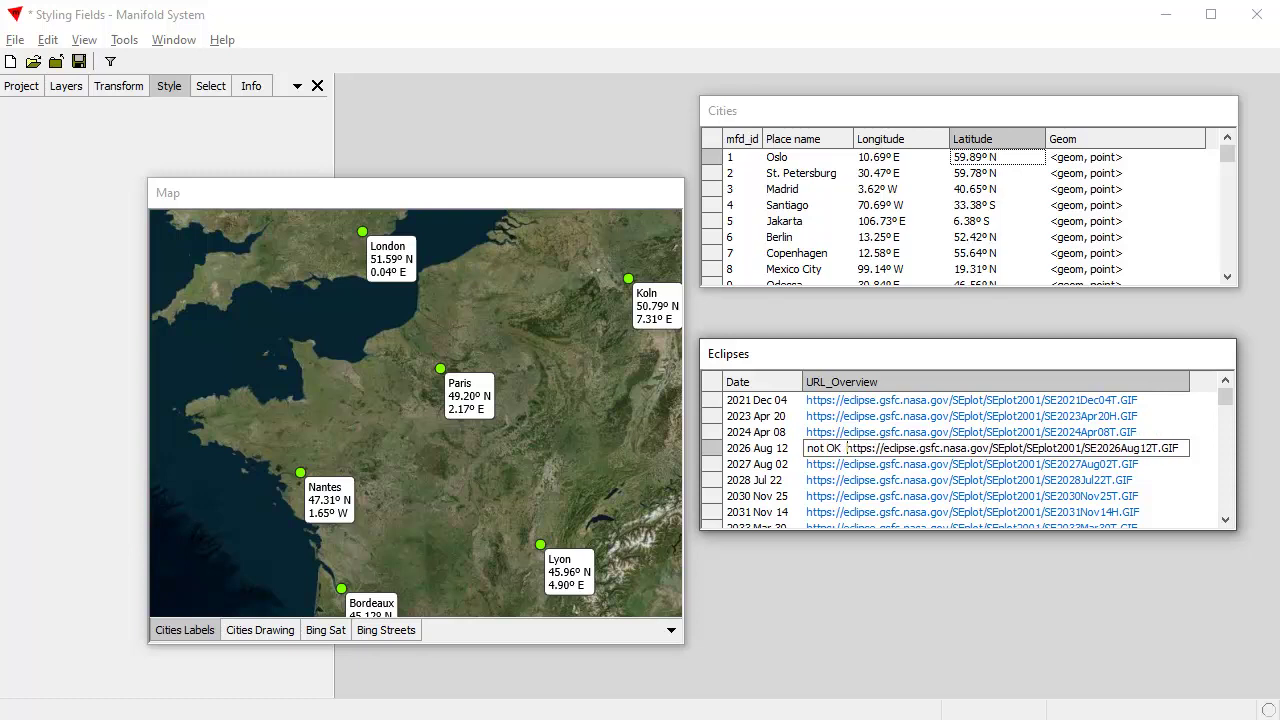
key(Return)
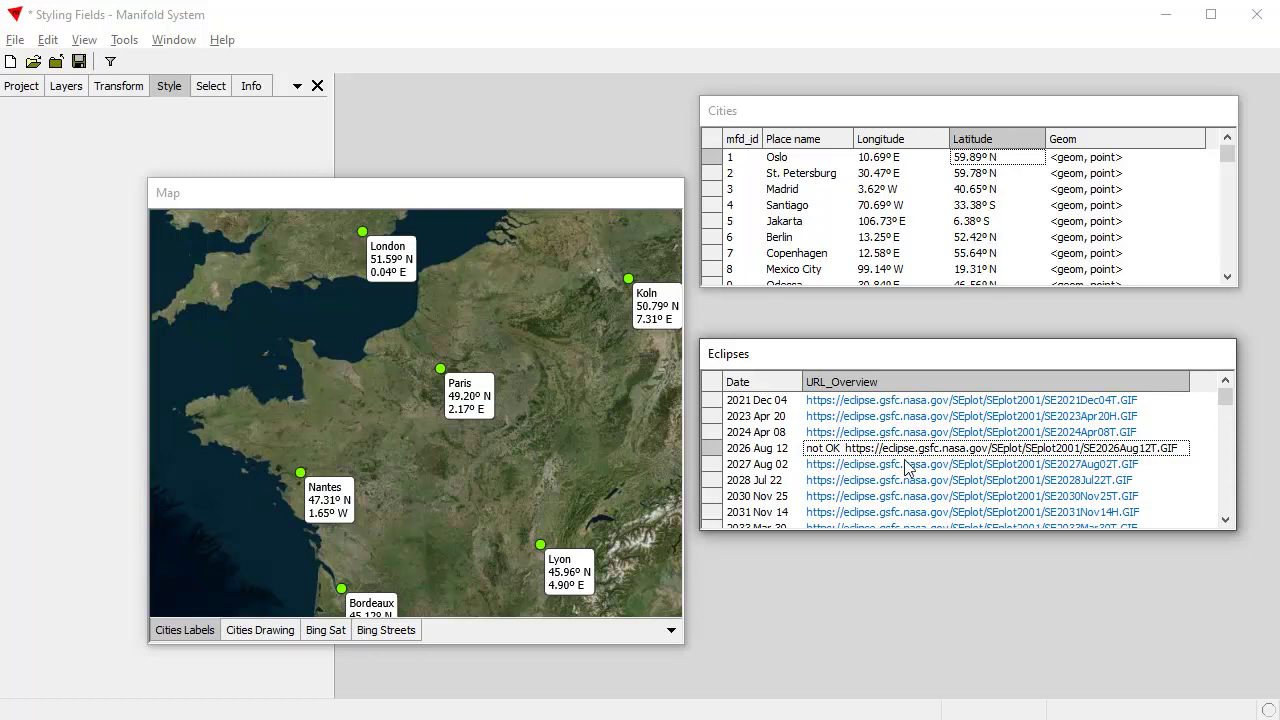
- Remove the "not OK" text from the start of the 2026 Aug 12 record's URL
click(845, 452)
drag(845, 452, 772, 458)
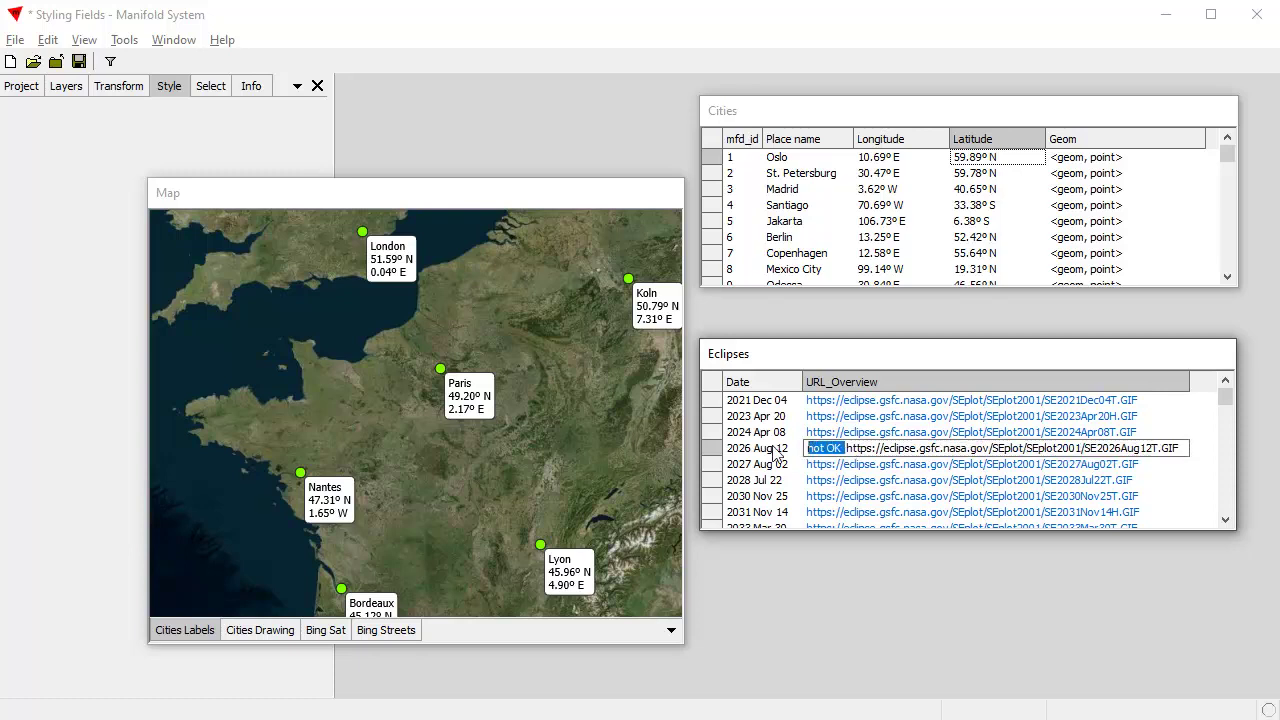
key(Delete)
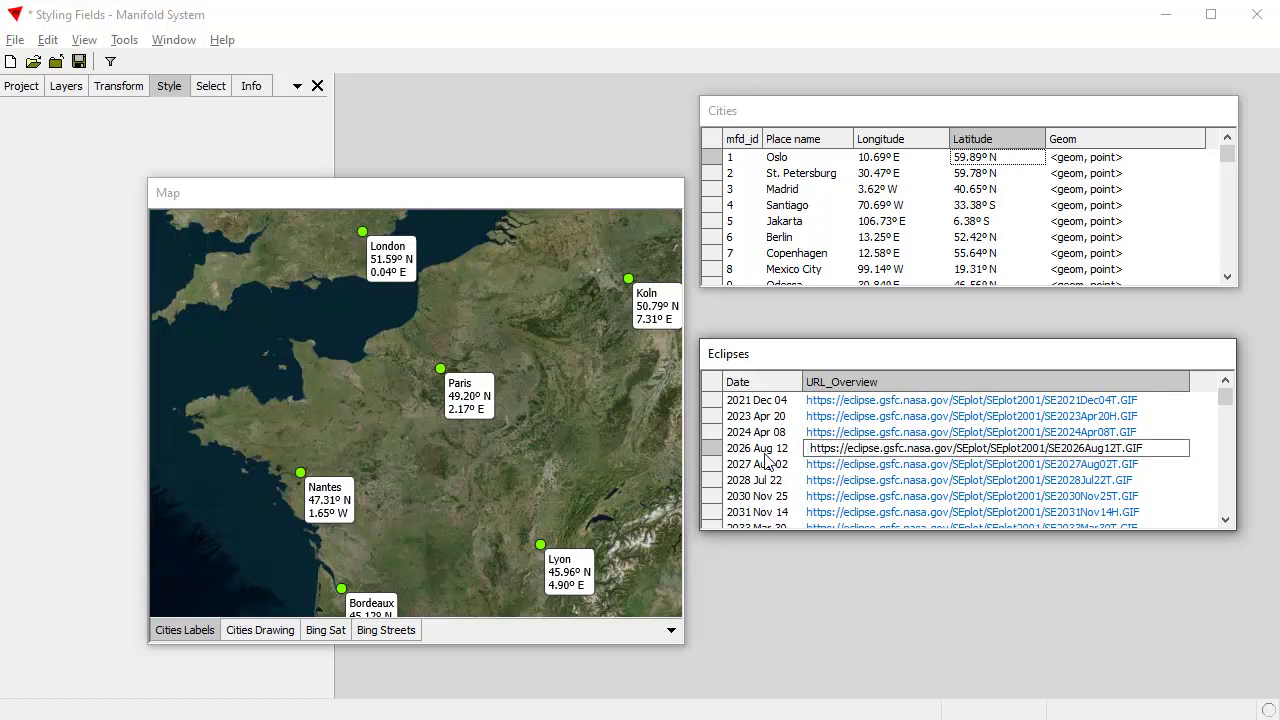
key(Return)
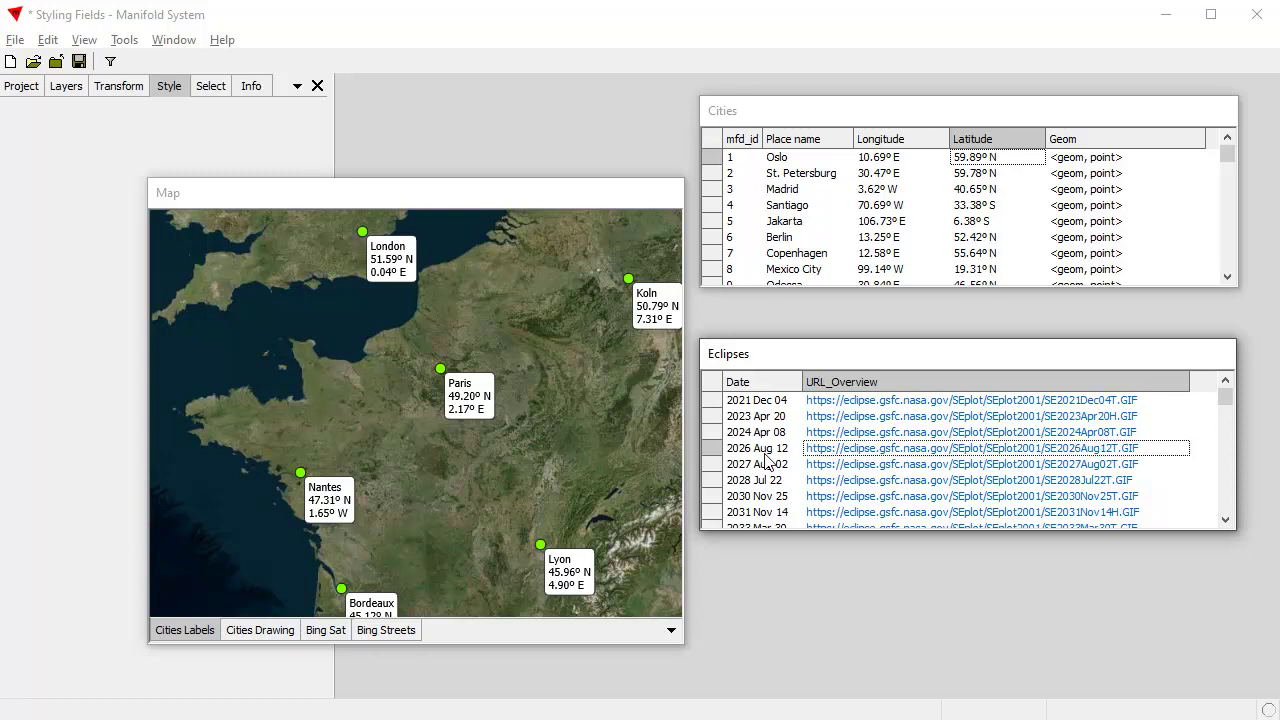
- Put the Eclipses table away and inspect the field values of the Paris point on the map, moving the map window clear of them
drag(874, 360, 400, 715)
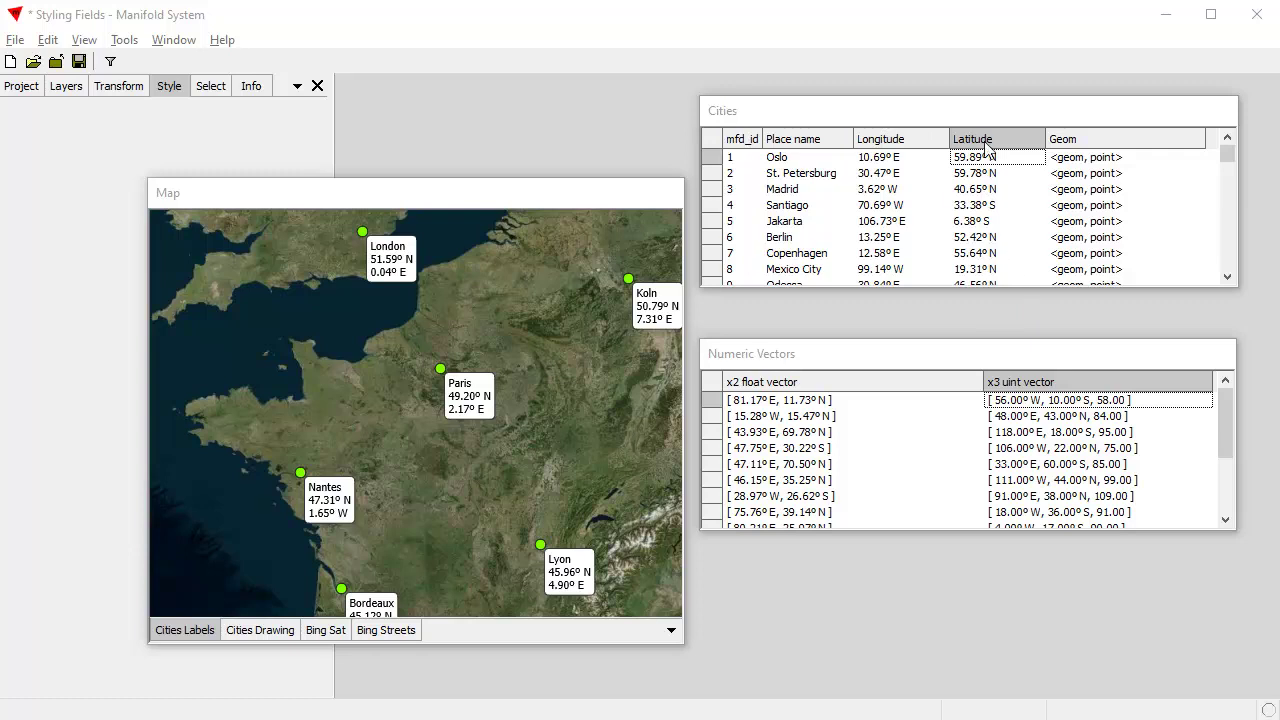
click(485, 204)
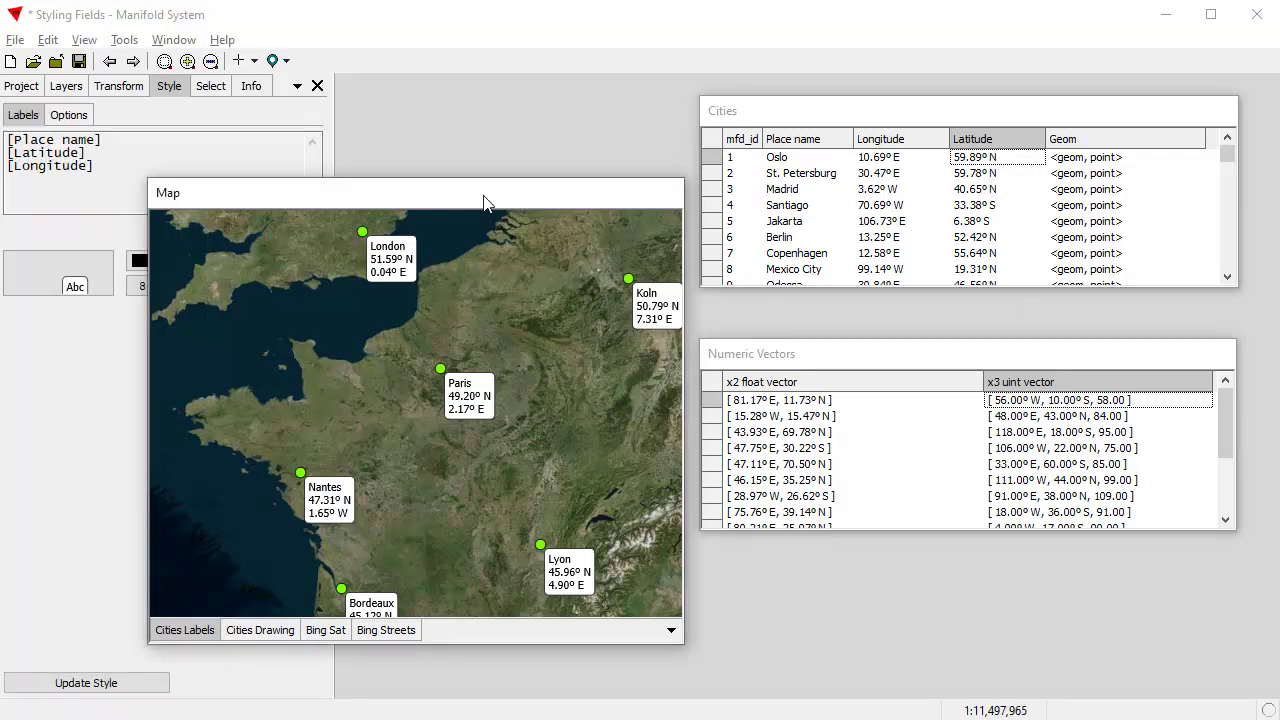
click(473, 408)
drag(271, 193, 450, 198)
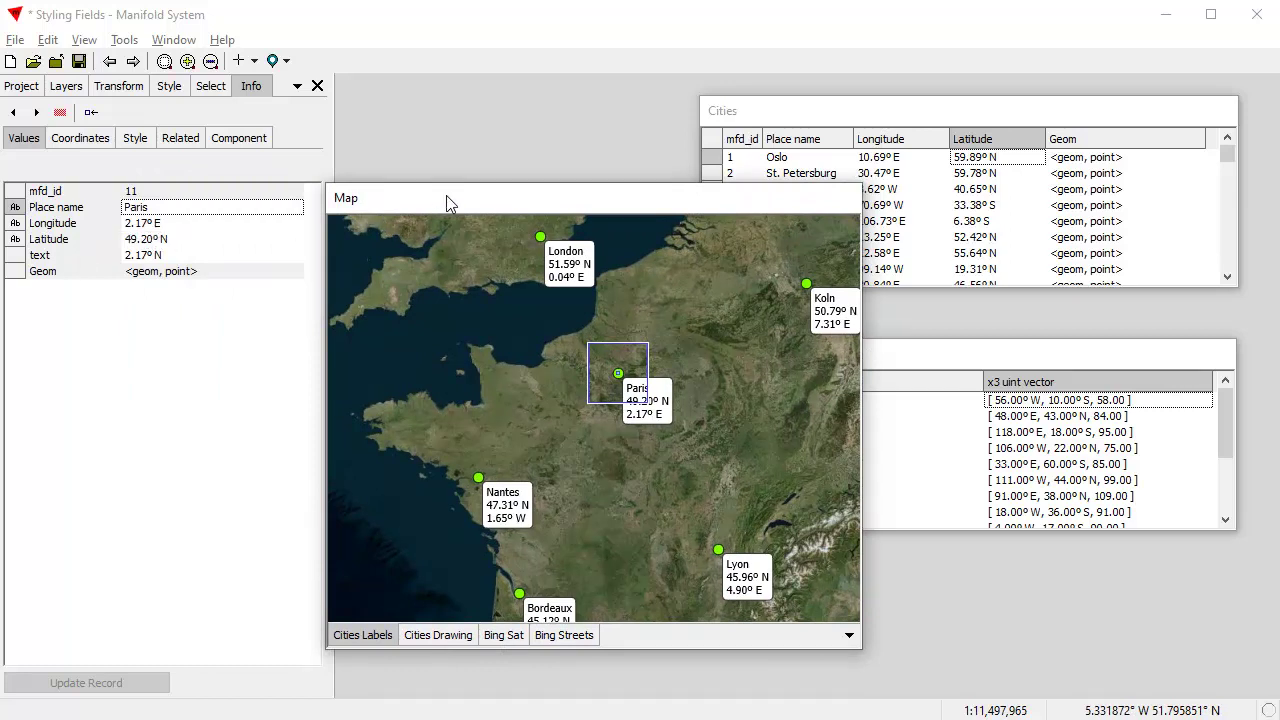
drag(446, 196, 438, 195)
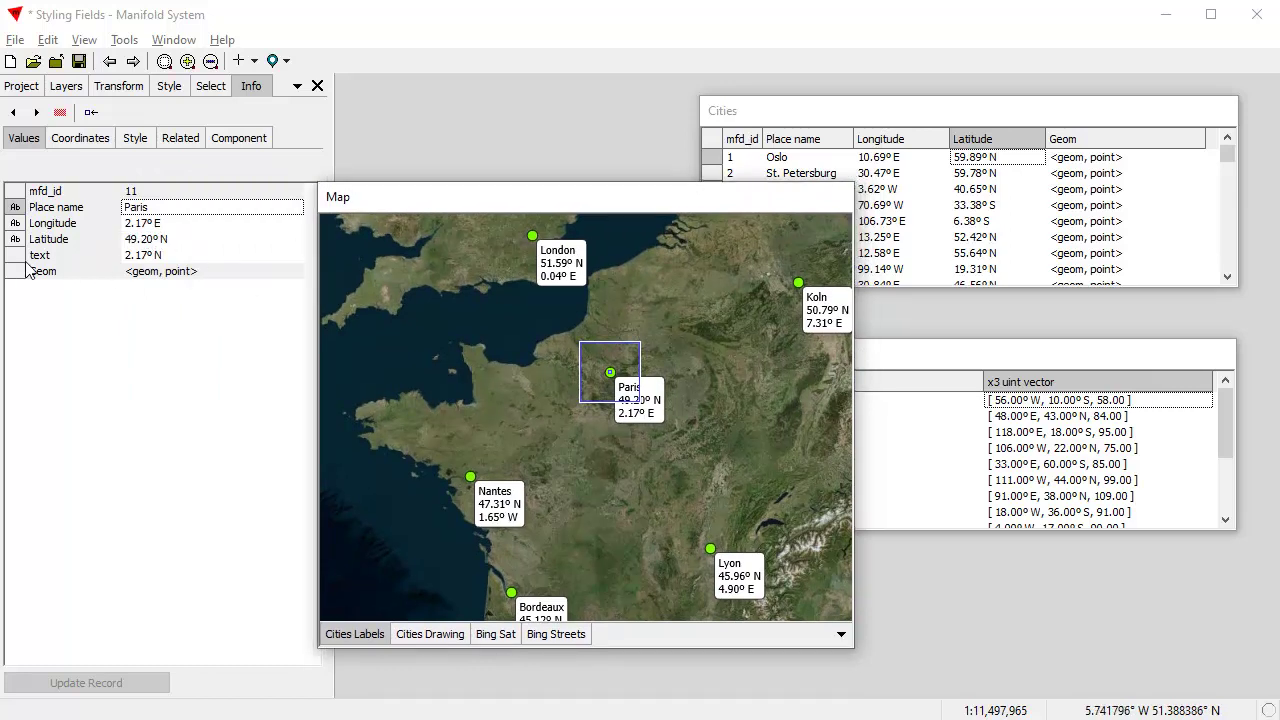
- Move the map window clear of the Cities and Numeric Vectors tables and activate the Cities table
drag(487, 195, 283, 247)
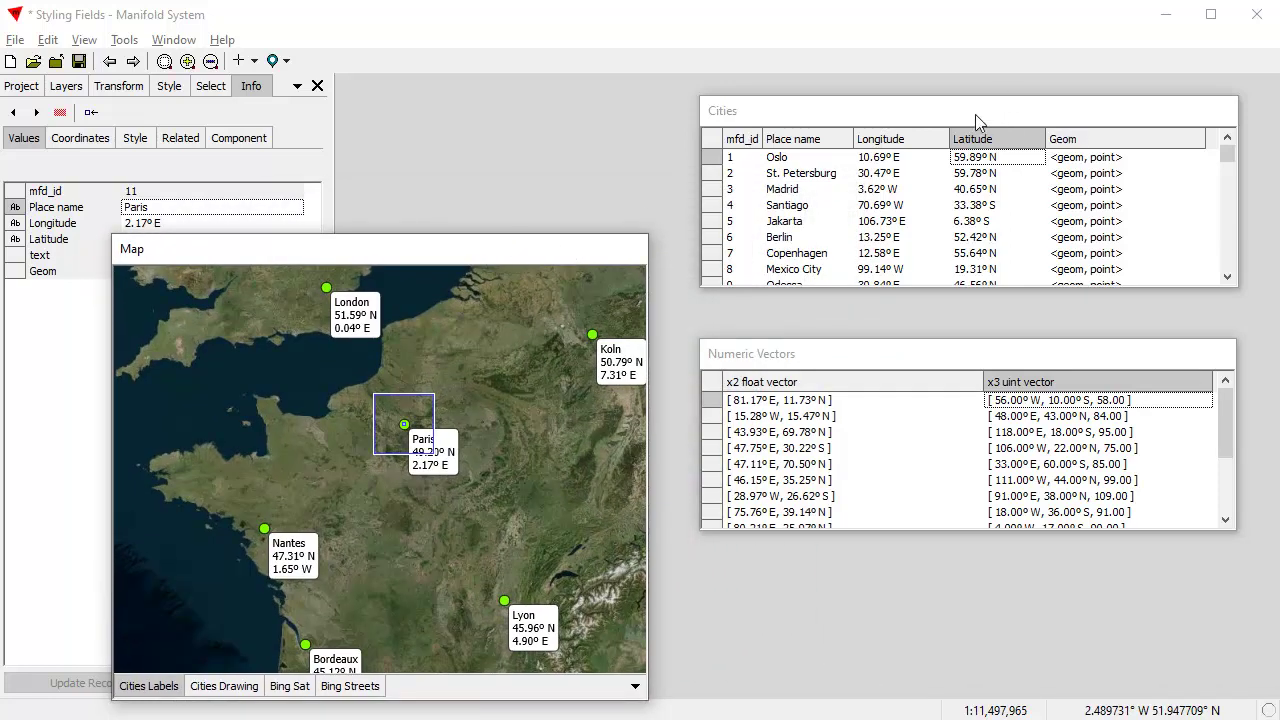
mouse_move(540, 249)
mouse_down()
mouse_move(574, 248)
mouse_move(555, 267)
mouse_up()
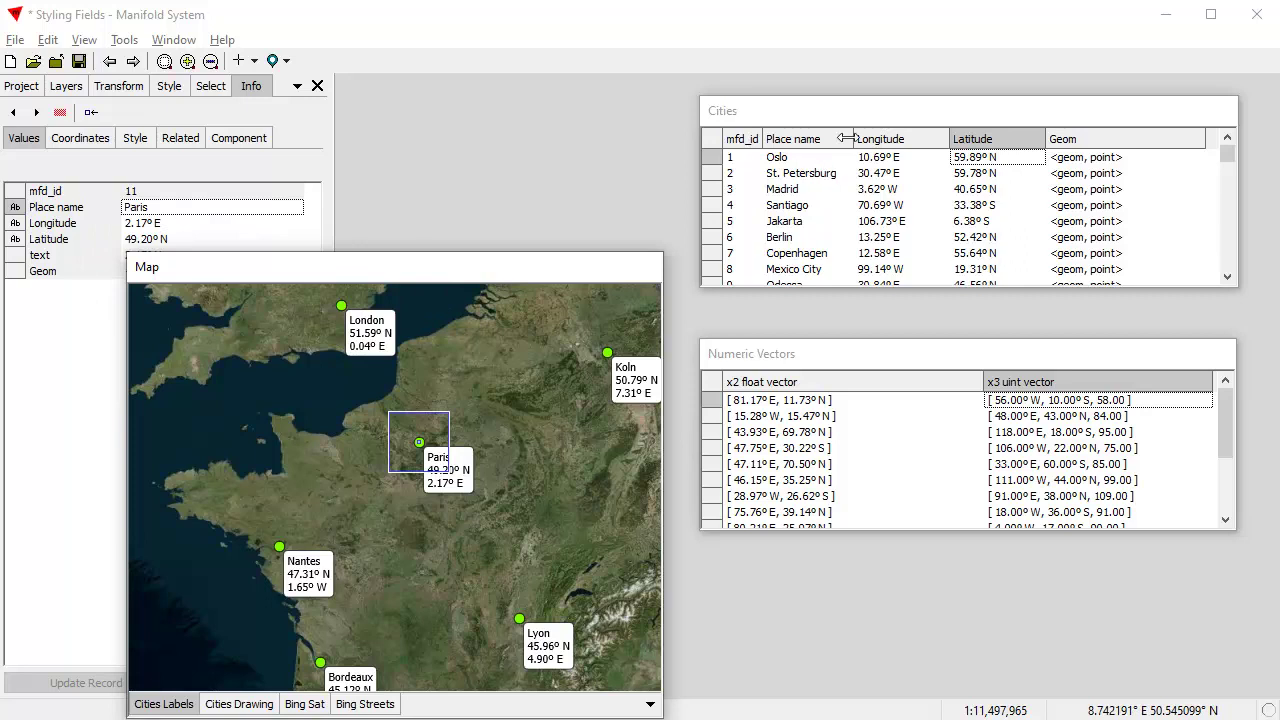
click(874, 117)
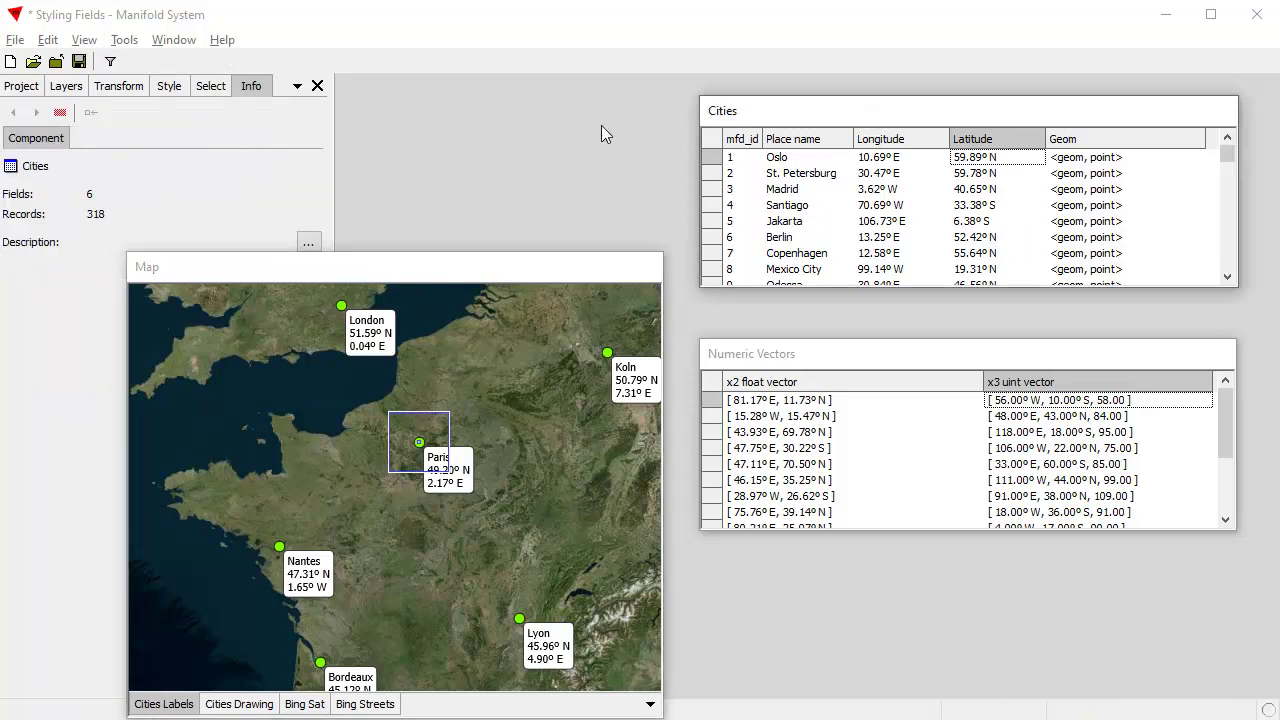